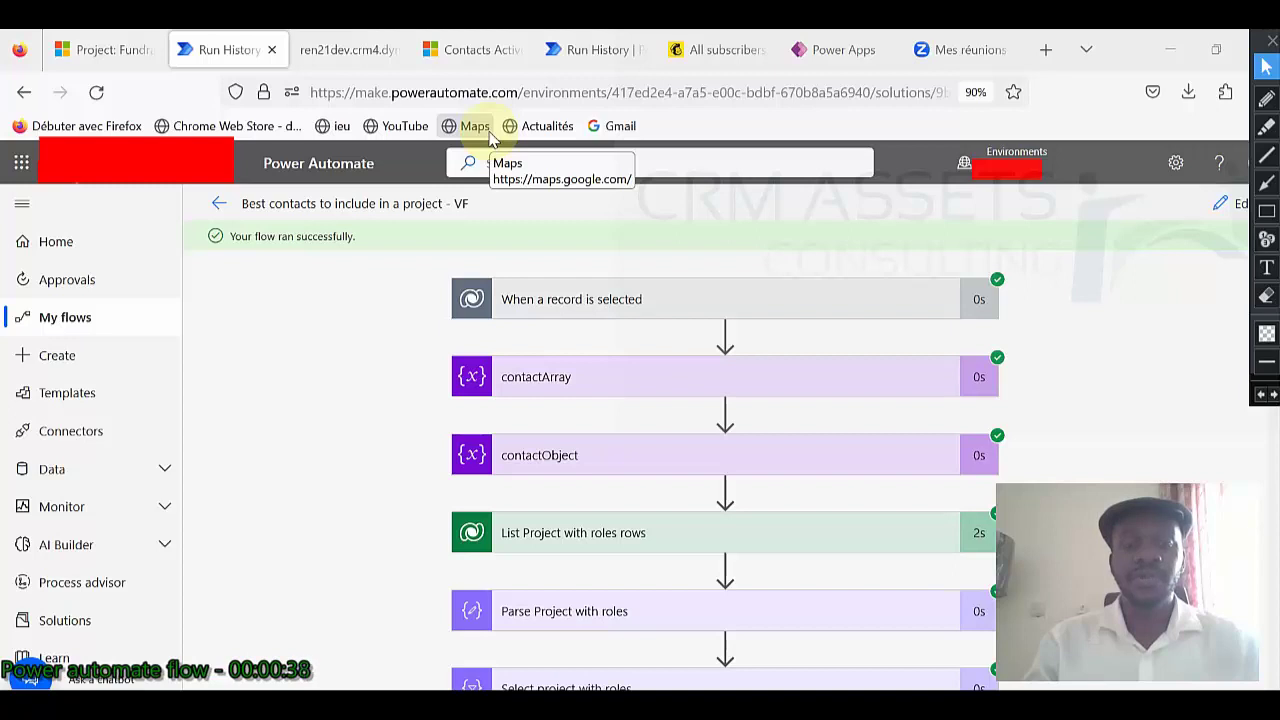
Sort the Dynamics 365 projects list by Created On, newer to older.
left_click(66, 50)
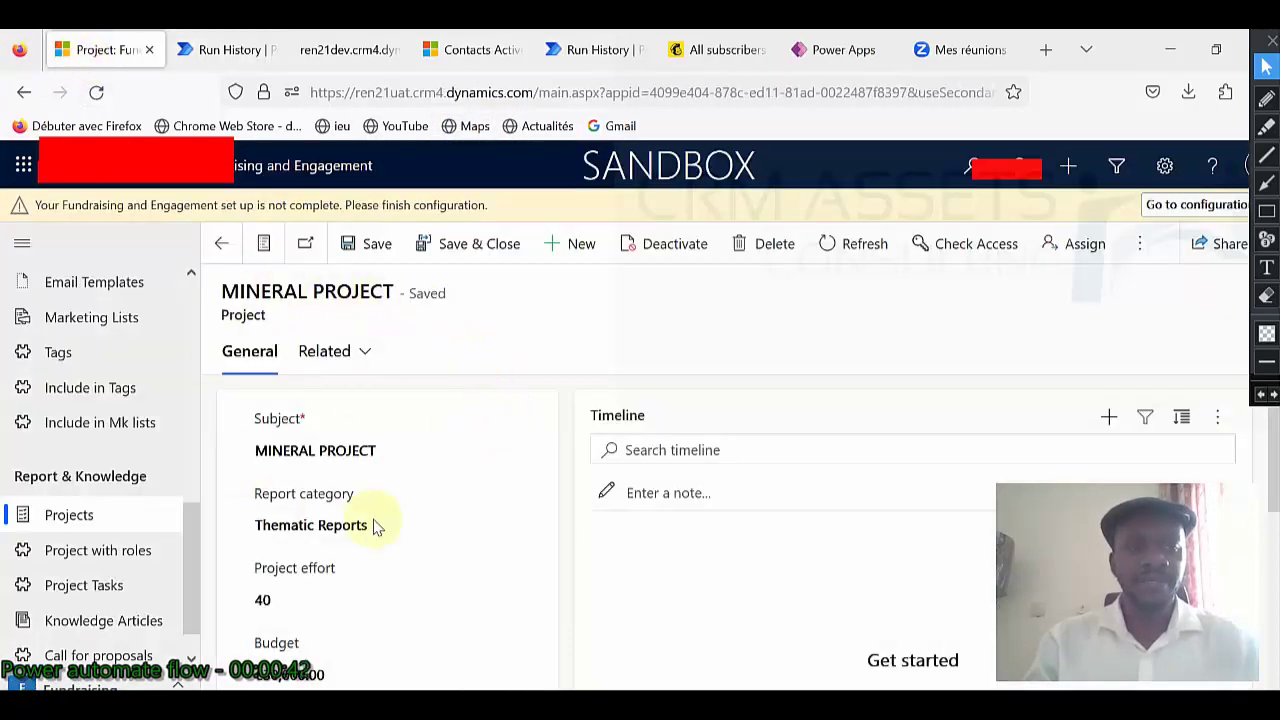
left_click(84, 522)
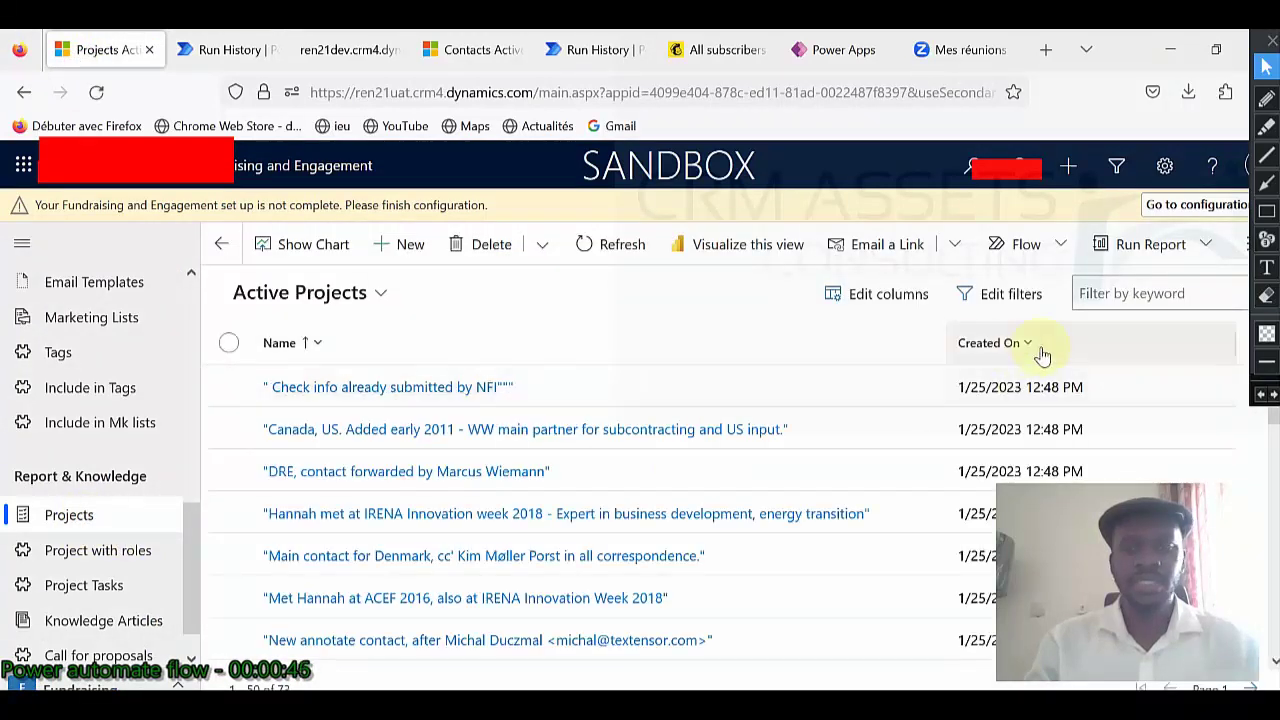
left_click(1030, 343)
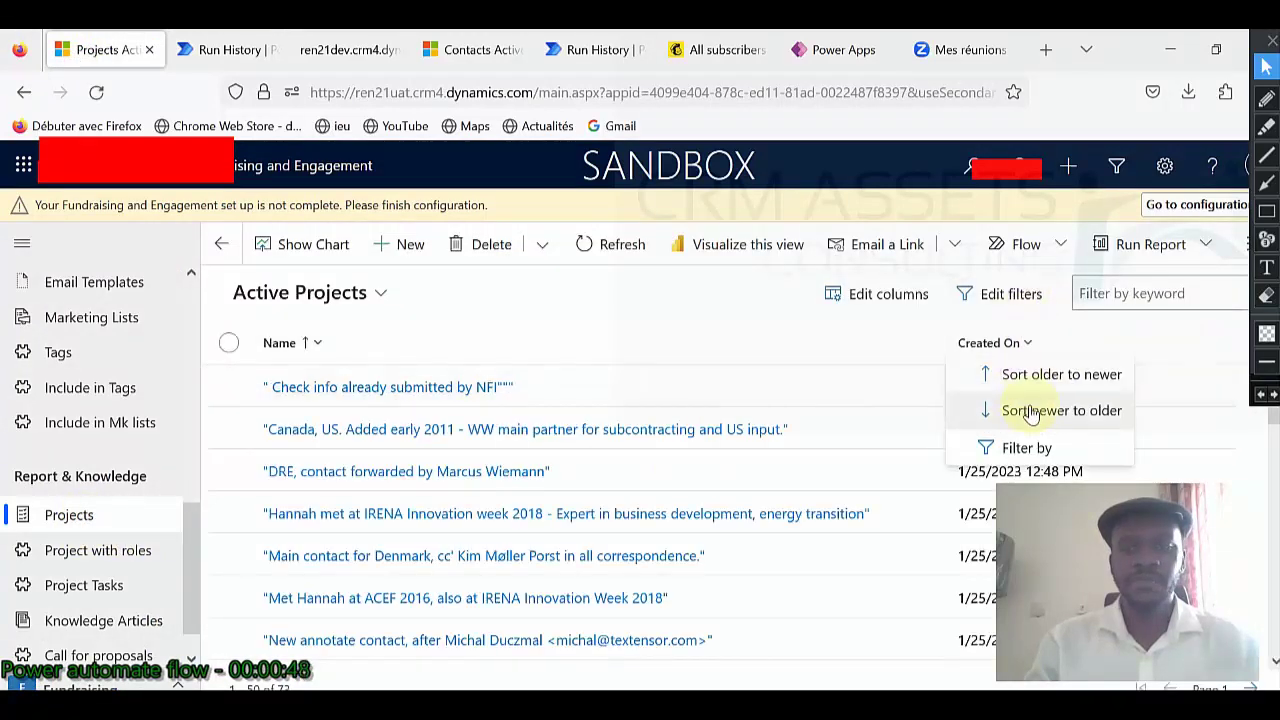
left_click(1028, 406)
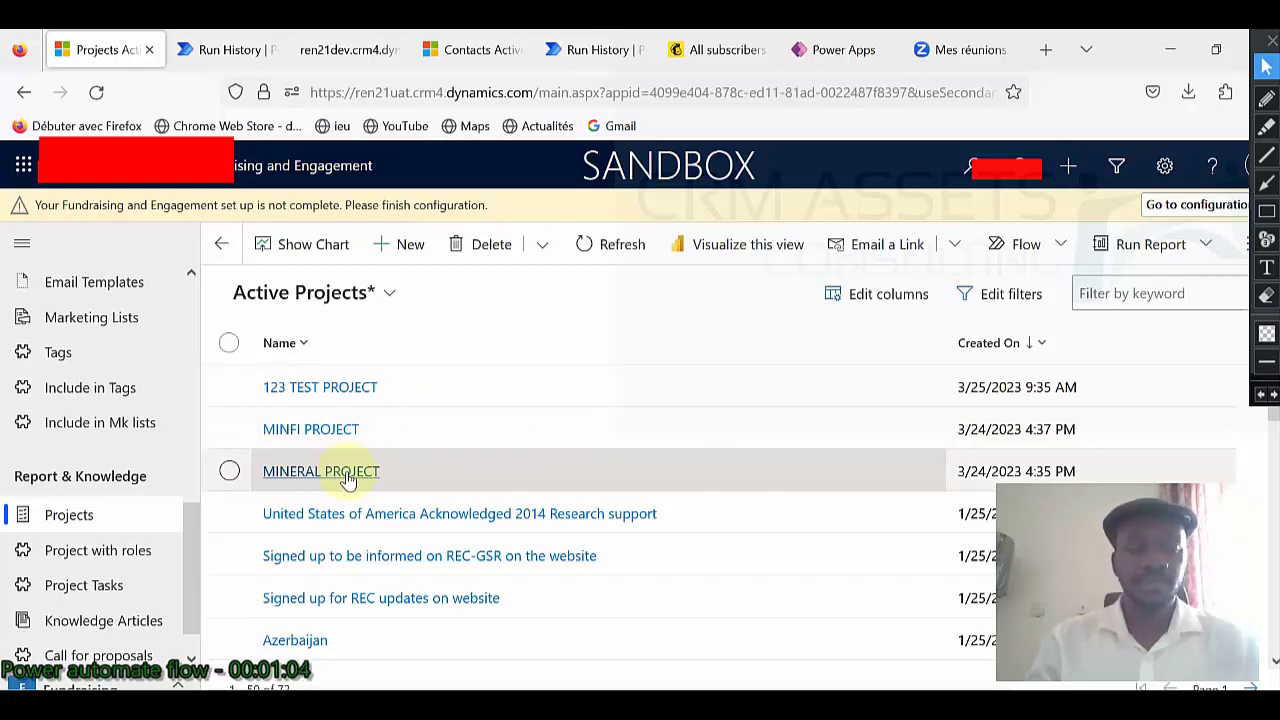
Check MINERAL PROJECT's two linked contacts, then return to the projects list.
left_click(322, 472)
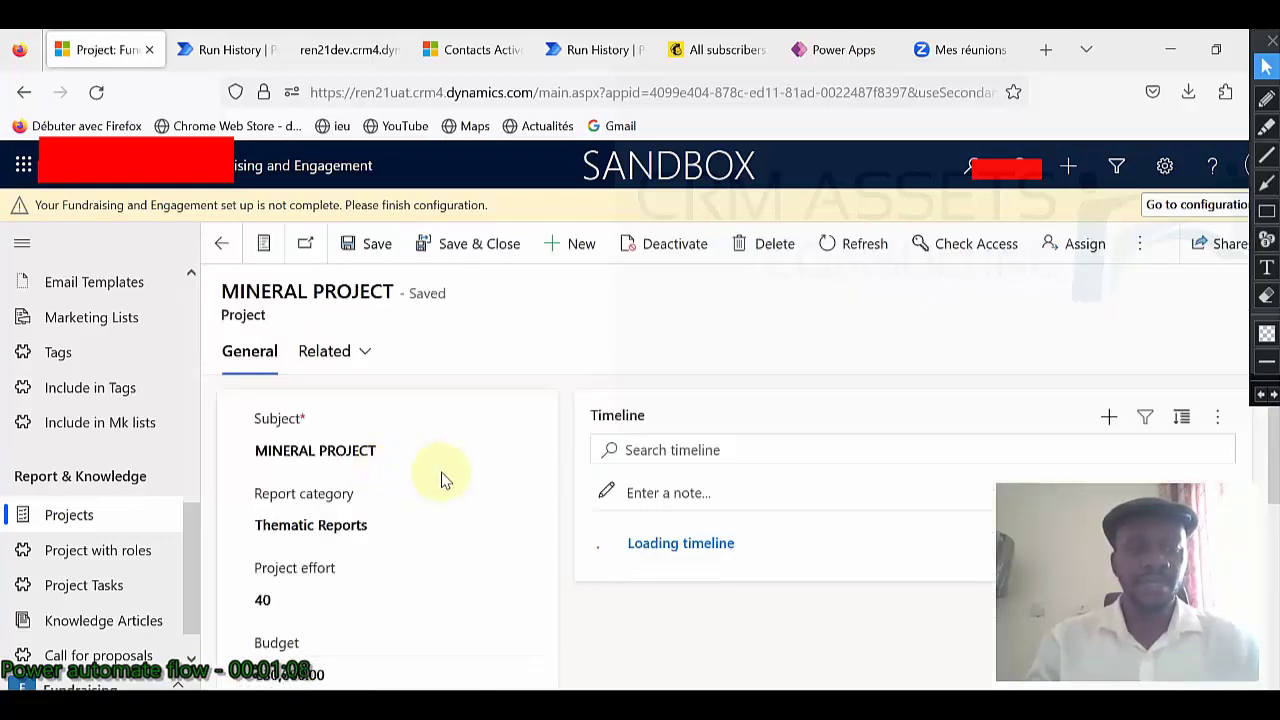
scroll(445, 480, "down", 5)
scroll(445, 480, "down", 1)
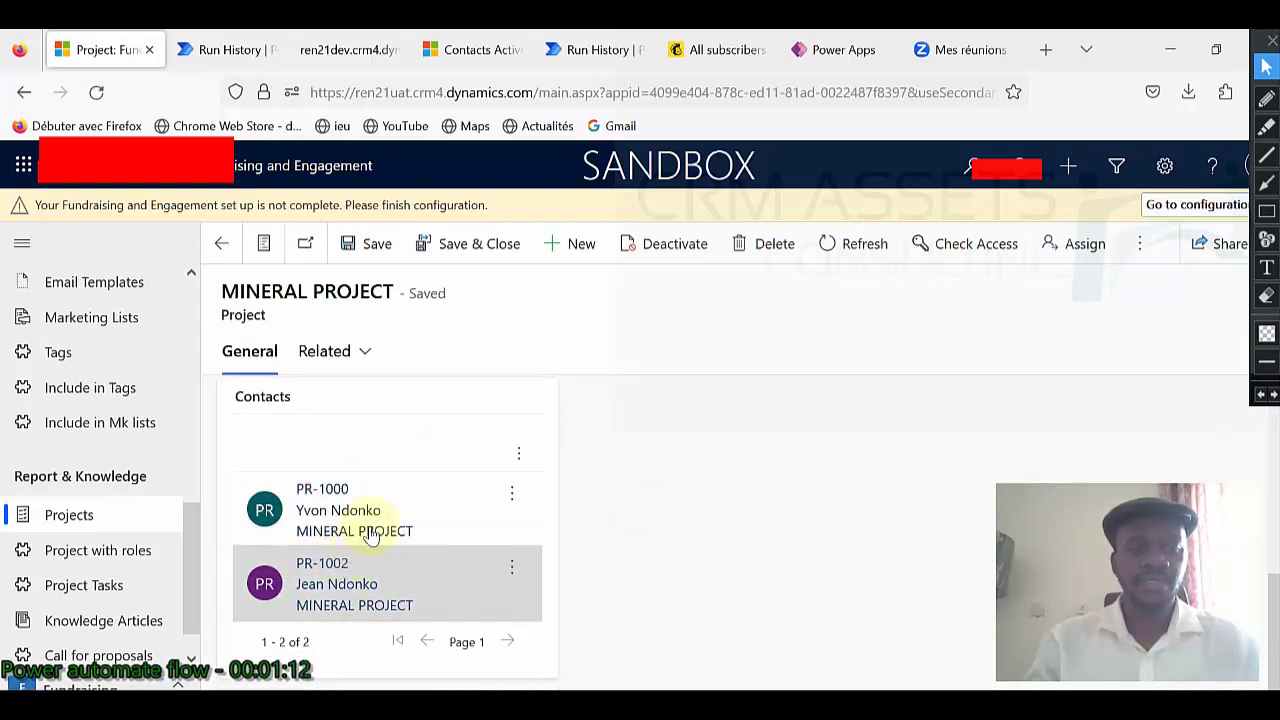
scroll(400, 525, "up", 6)
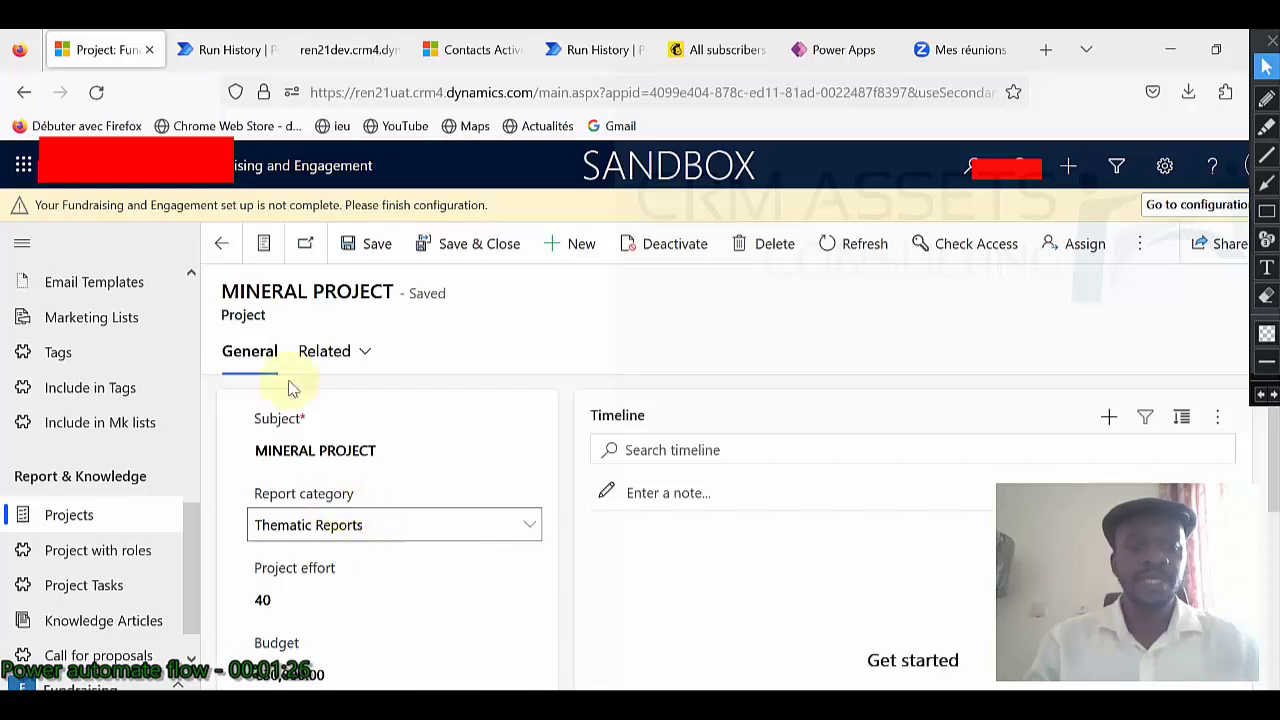
left_click(221, 246)
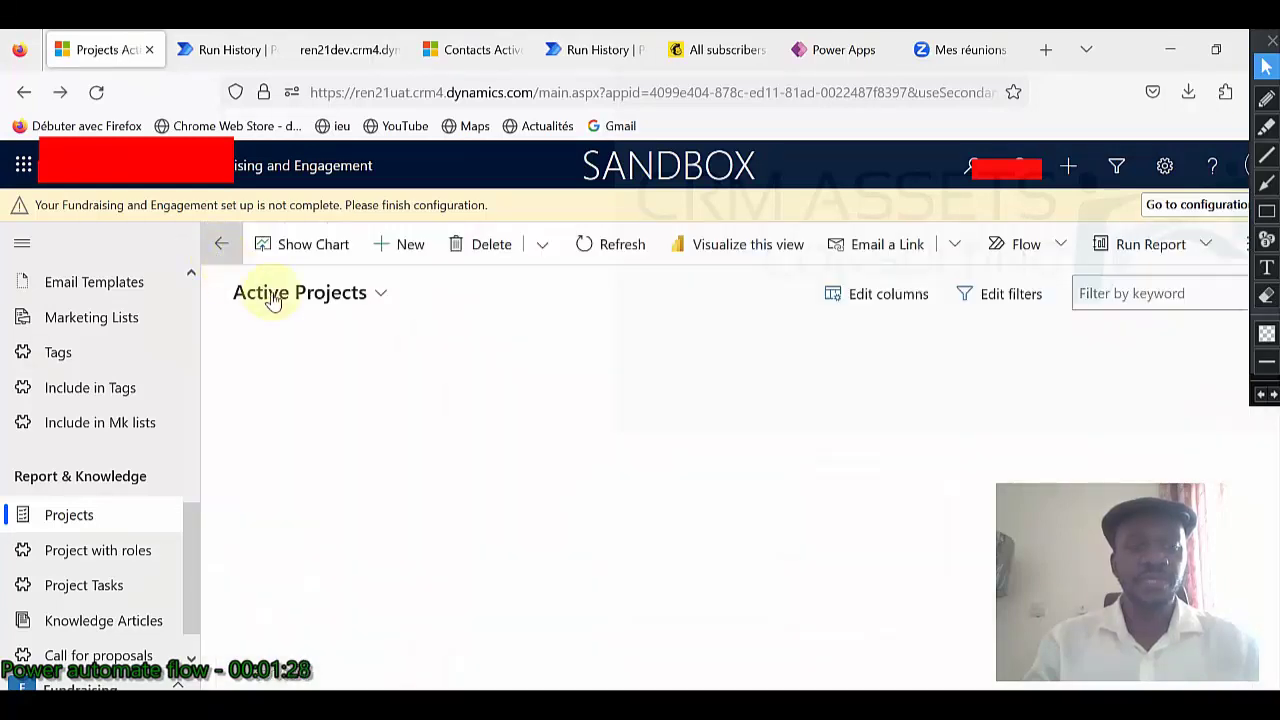
Open 123 TEST PROJECT and verify its Contacts and Contact to include in Projects lists are empty.
left_click(335, 396)
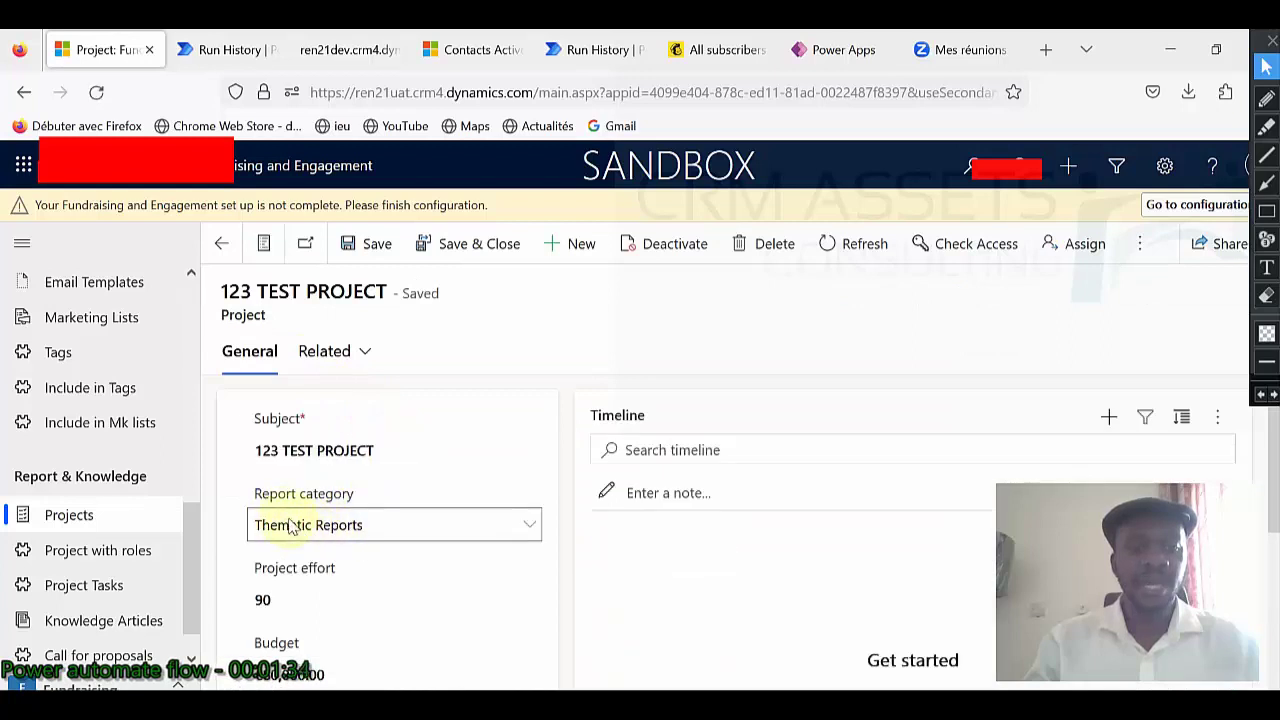
scroll(366, 460, "down", 5)
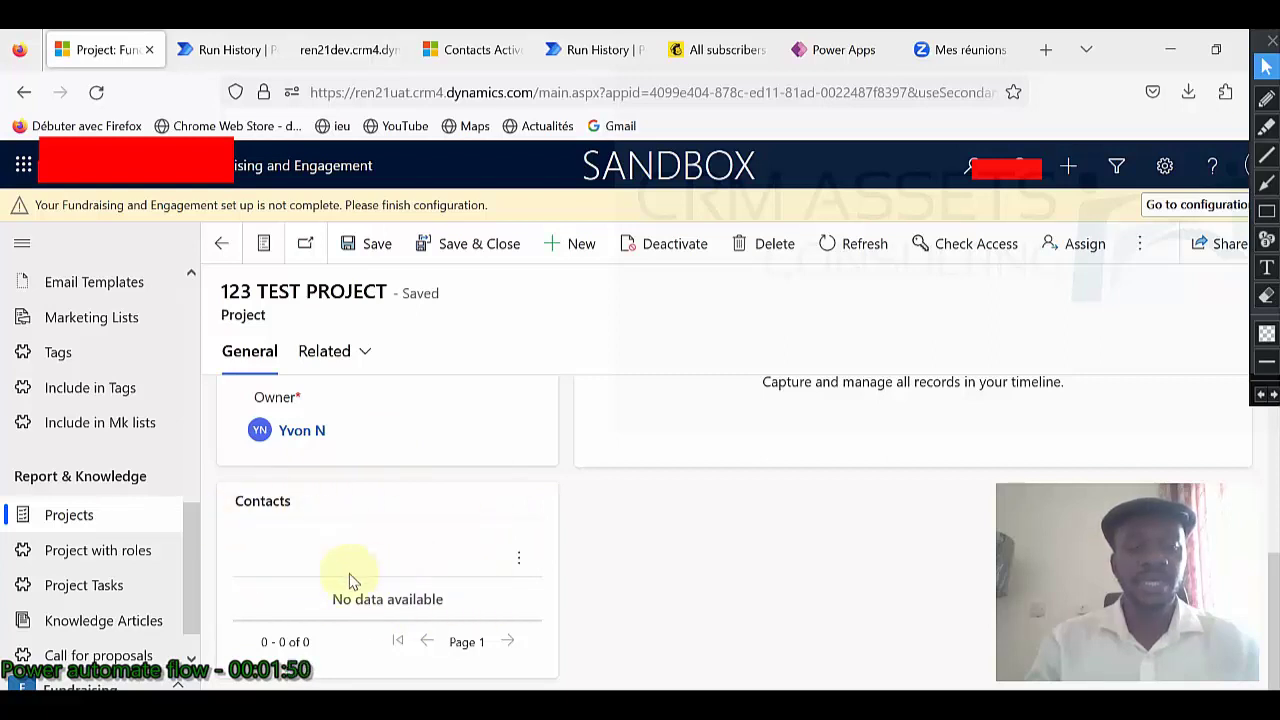
scroll(395, 480, "up", 3)
left_click(363, 353)
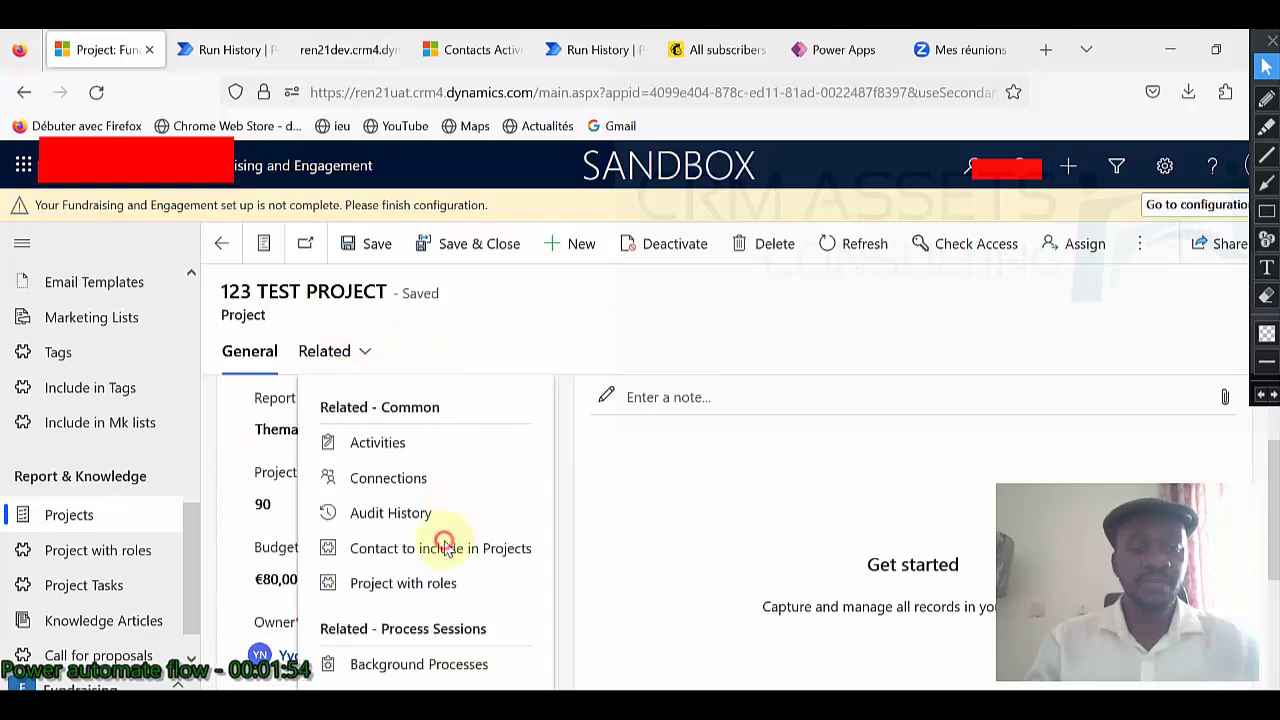
left_click(445, 546)
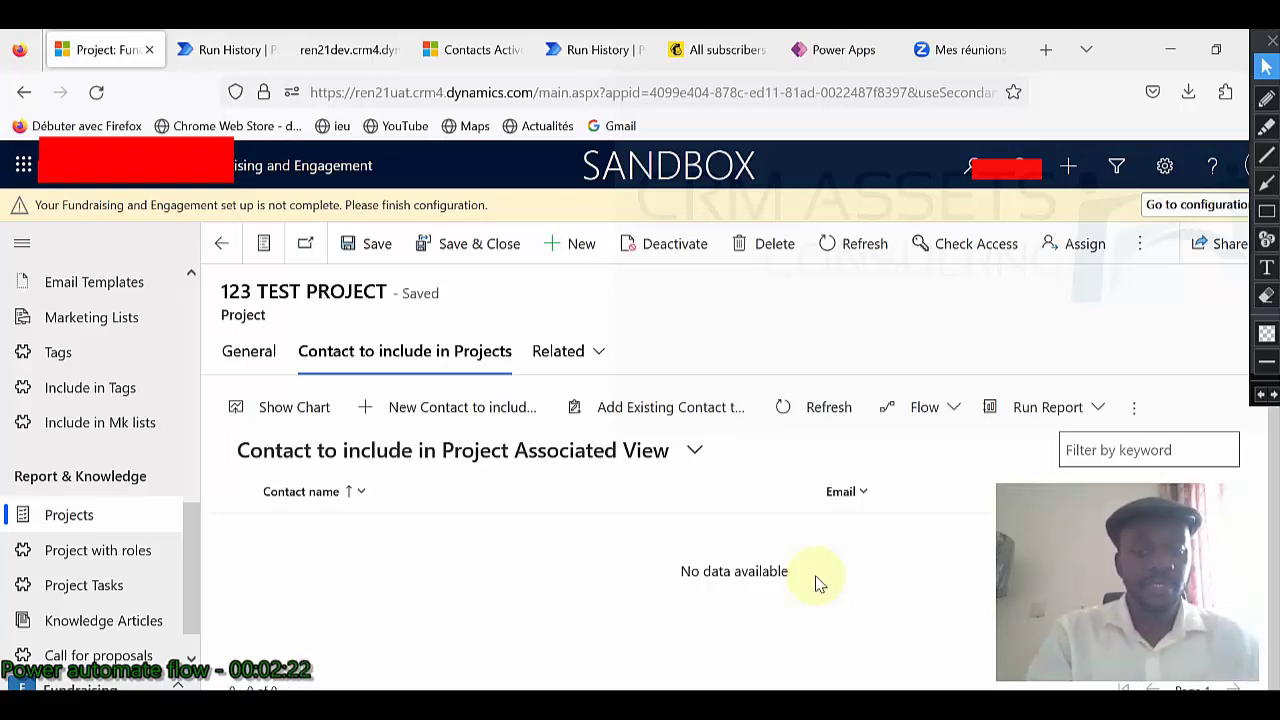
left_click(250, 365)
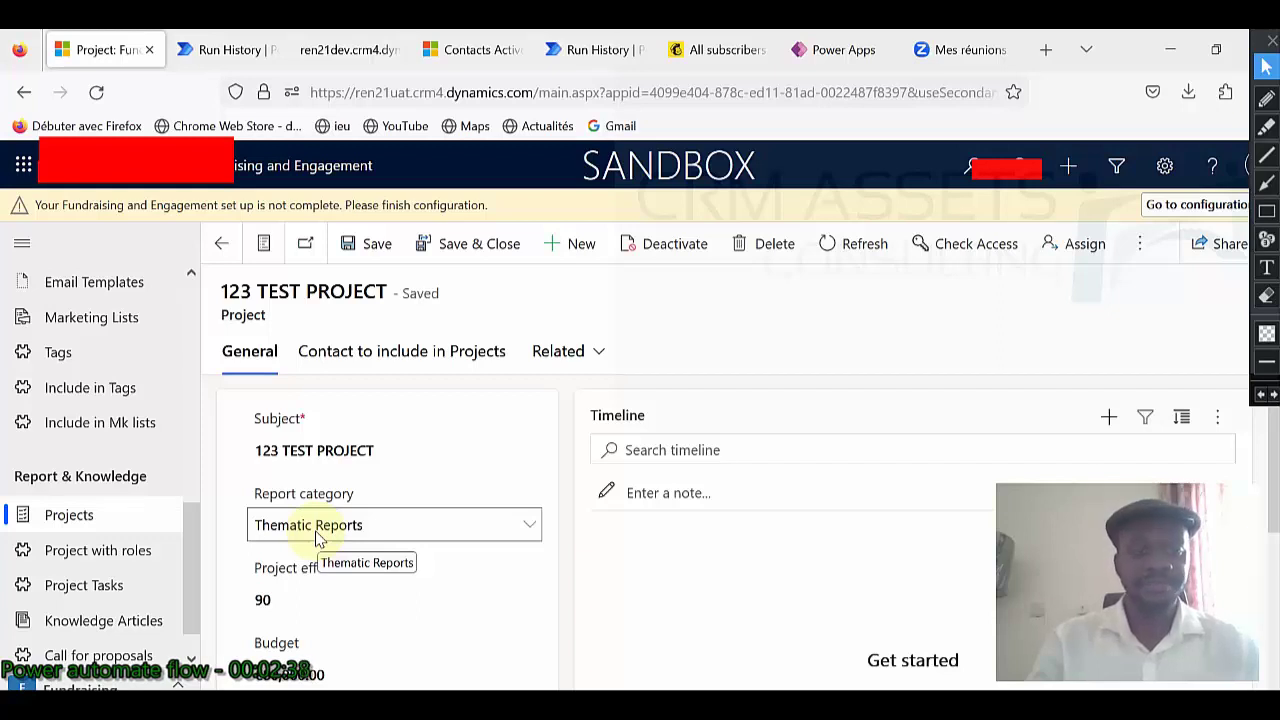
Run the 'Best contacts to include in a project' flow on 123 TEST PROJECT and view its contacts.
left_click(1141, 250)
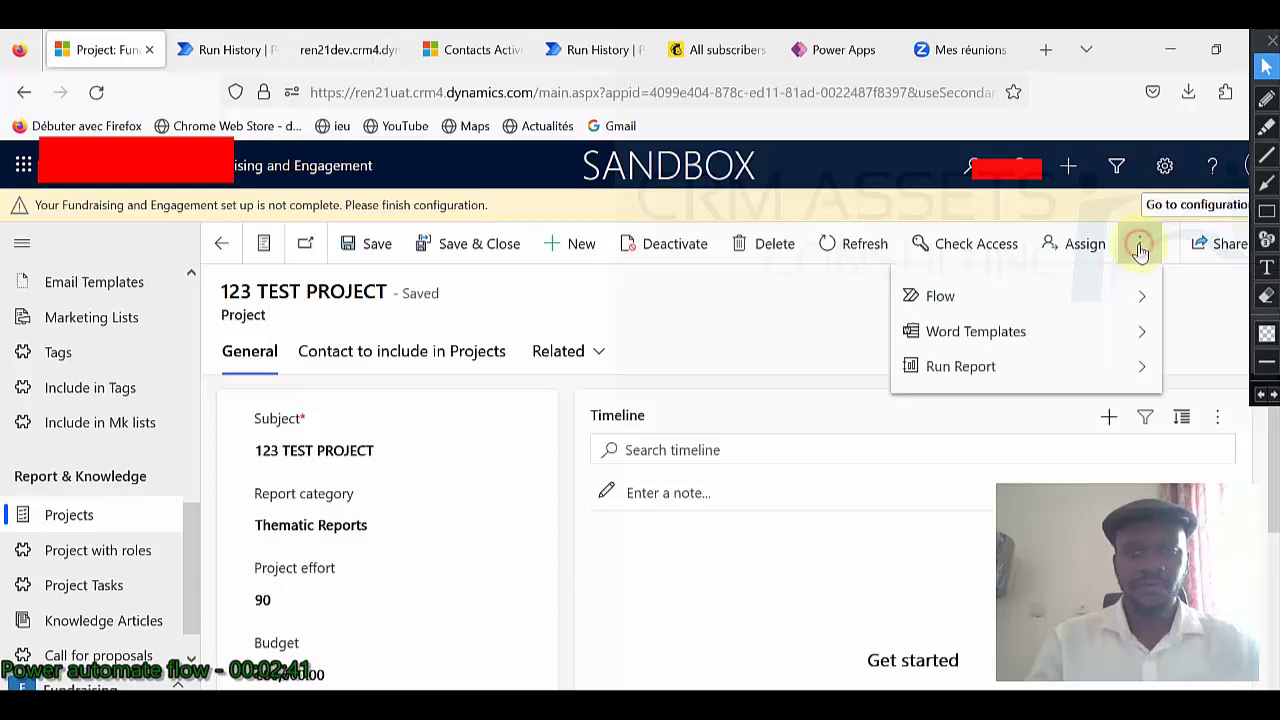
left_click(1074, 292)
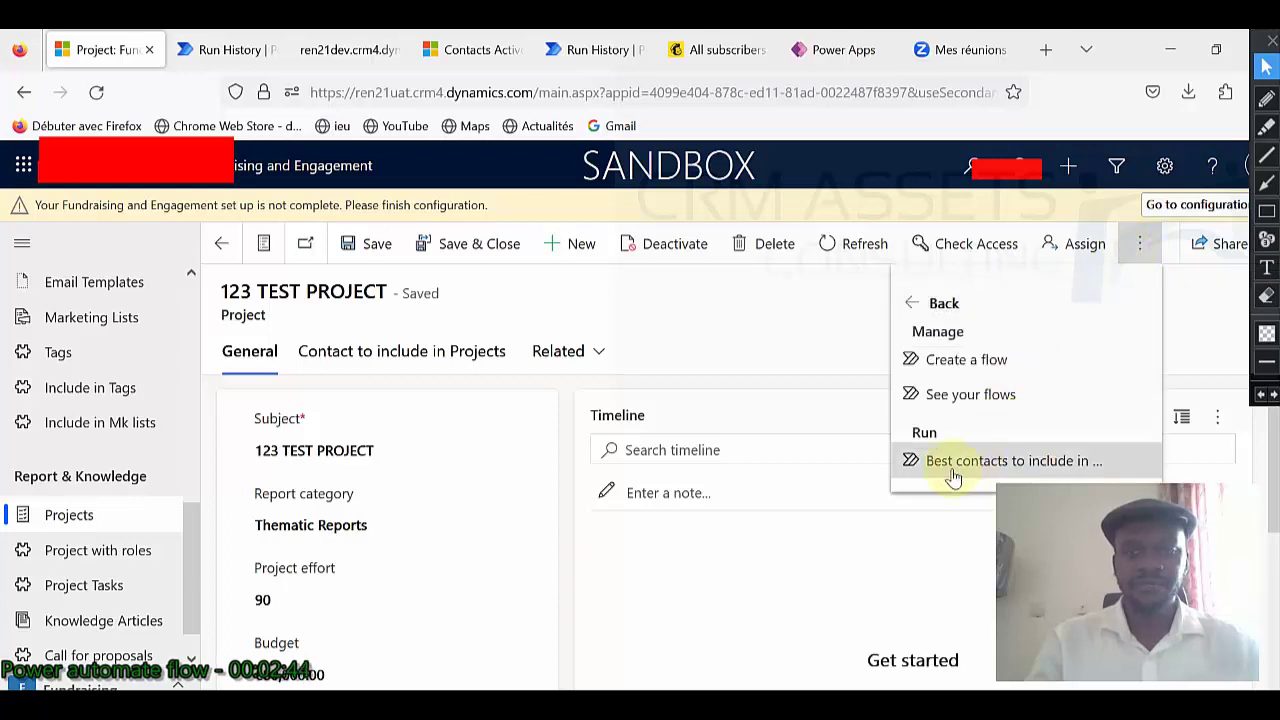
left_click(999, 462)
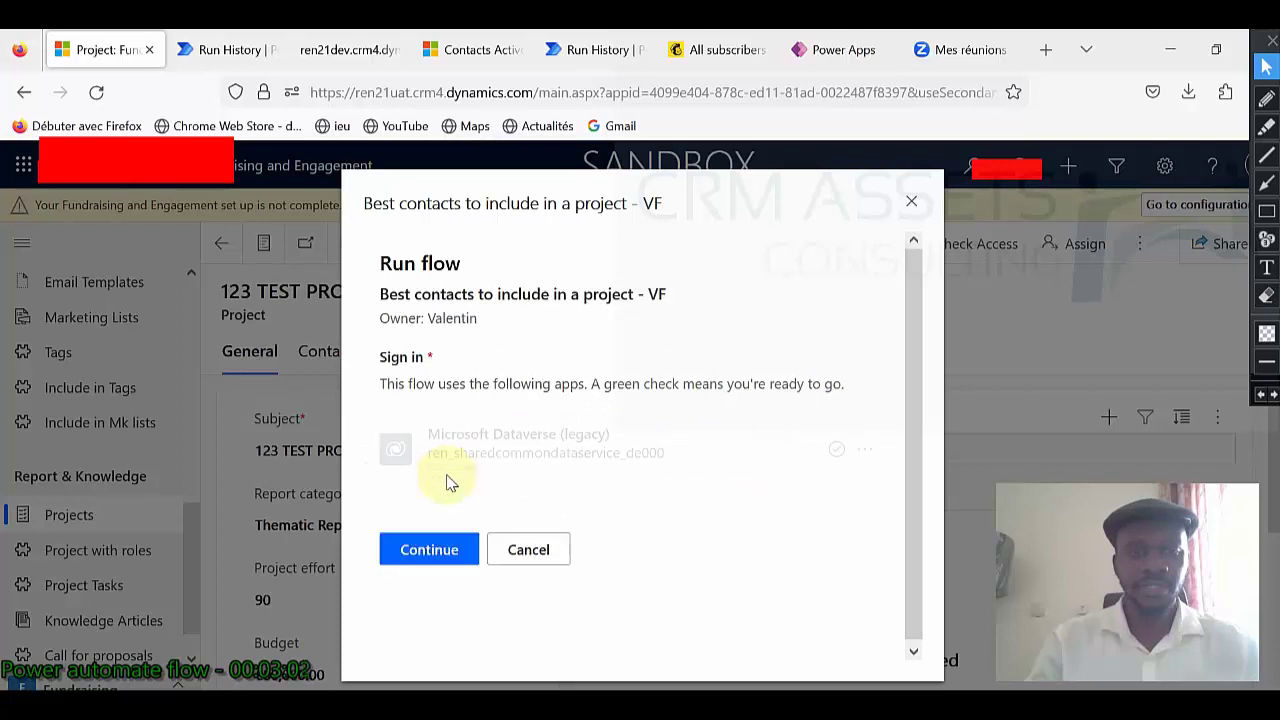
left_click(429, 550)
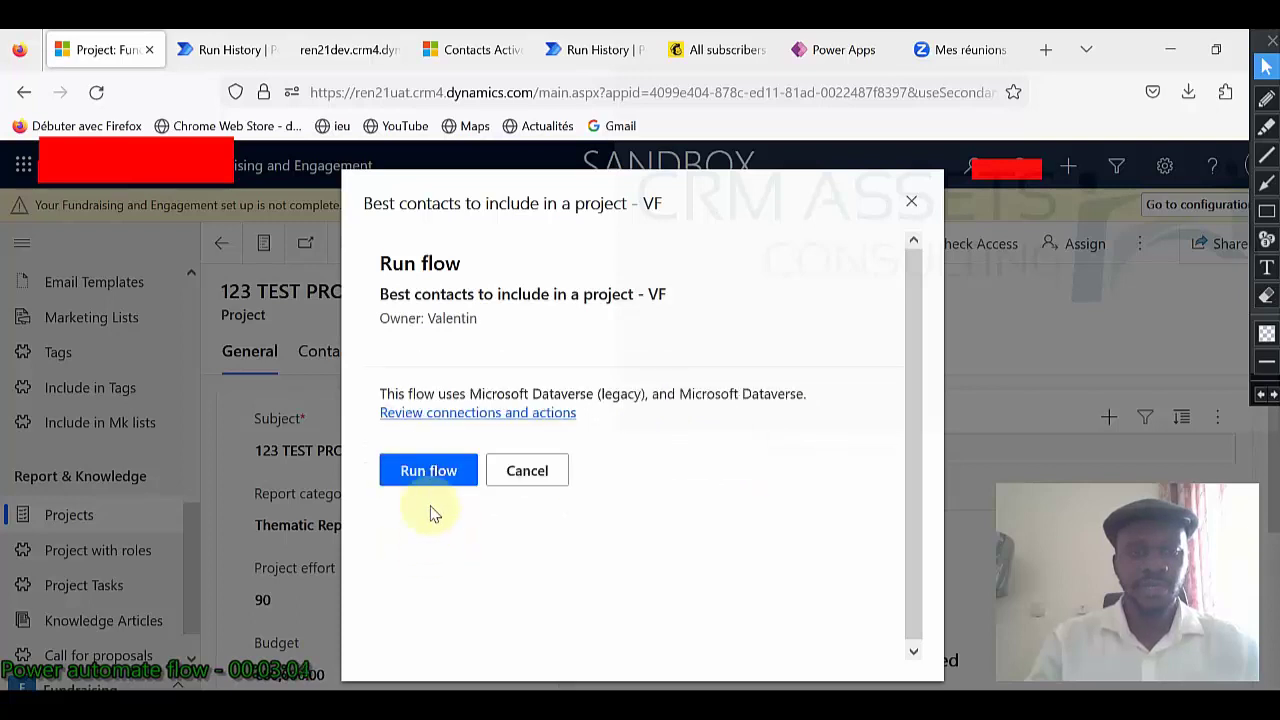
left_click(429, 470)
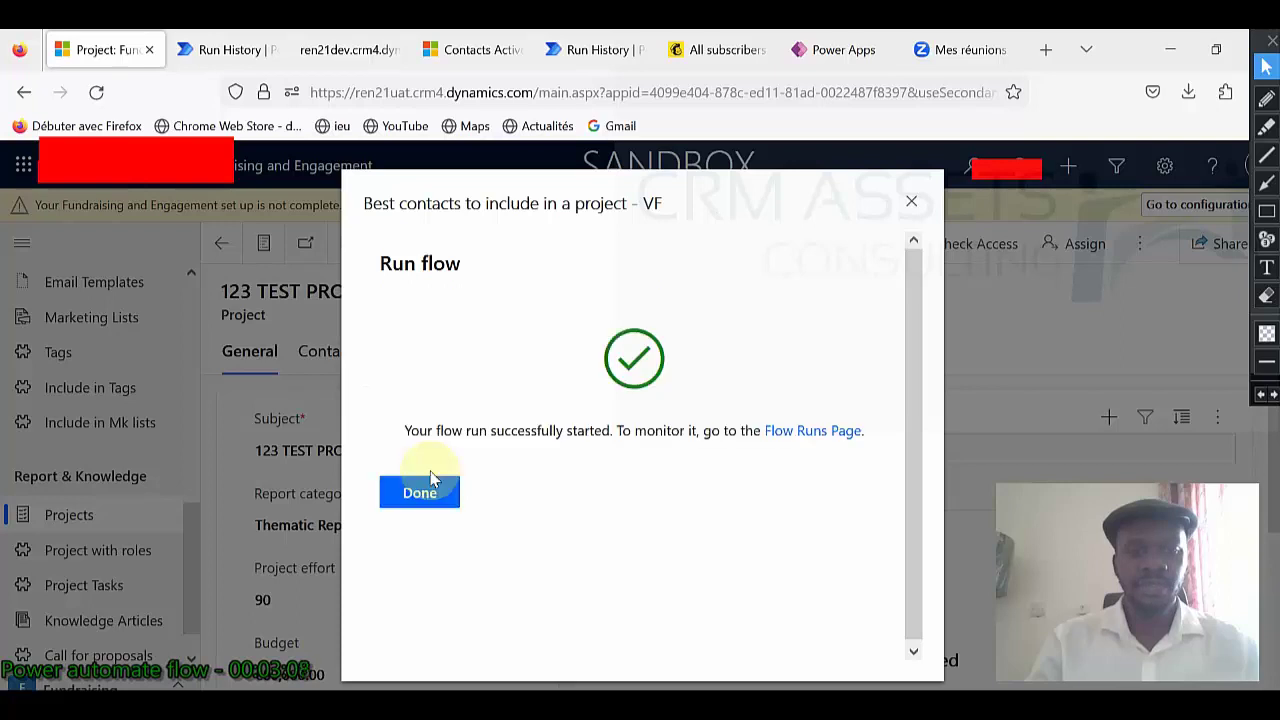
left_click(443, 500)
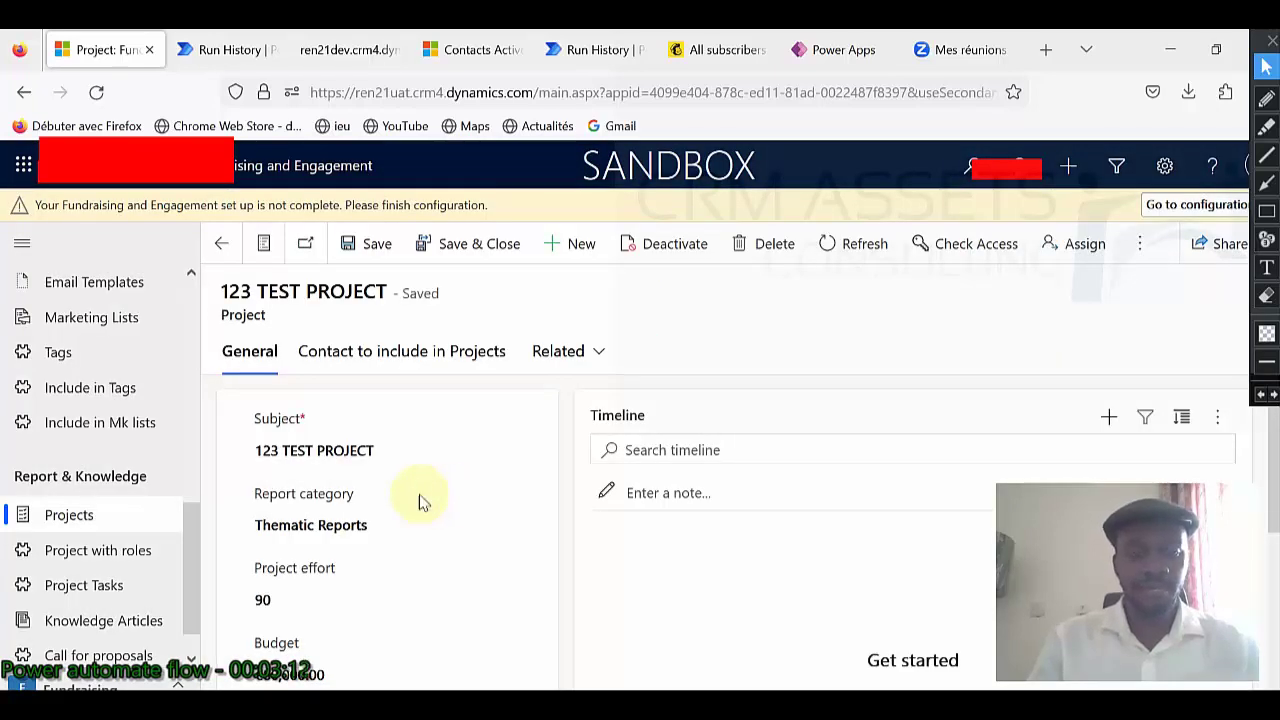
left_click(381, 358)
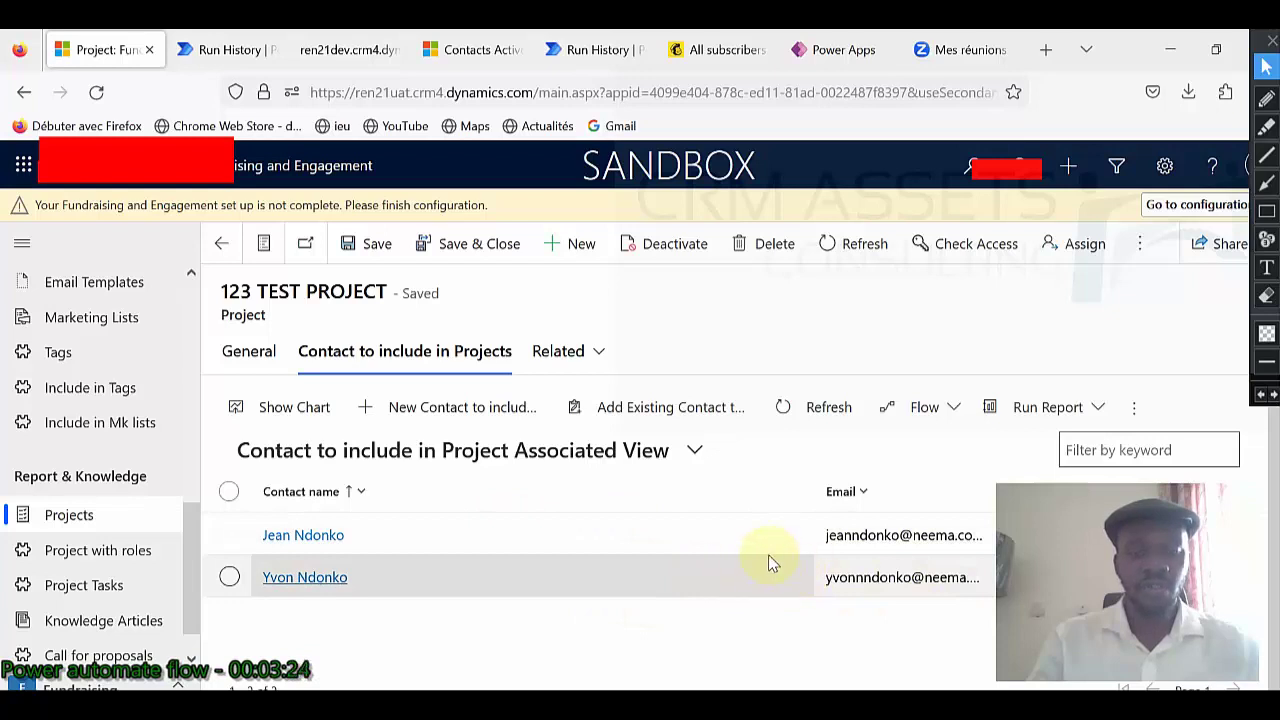
Reopen MINERAL PROJECT to compare its two contacts.
left_click(255, 358)
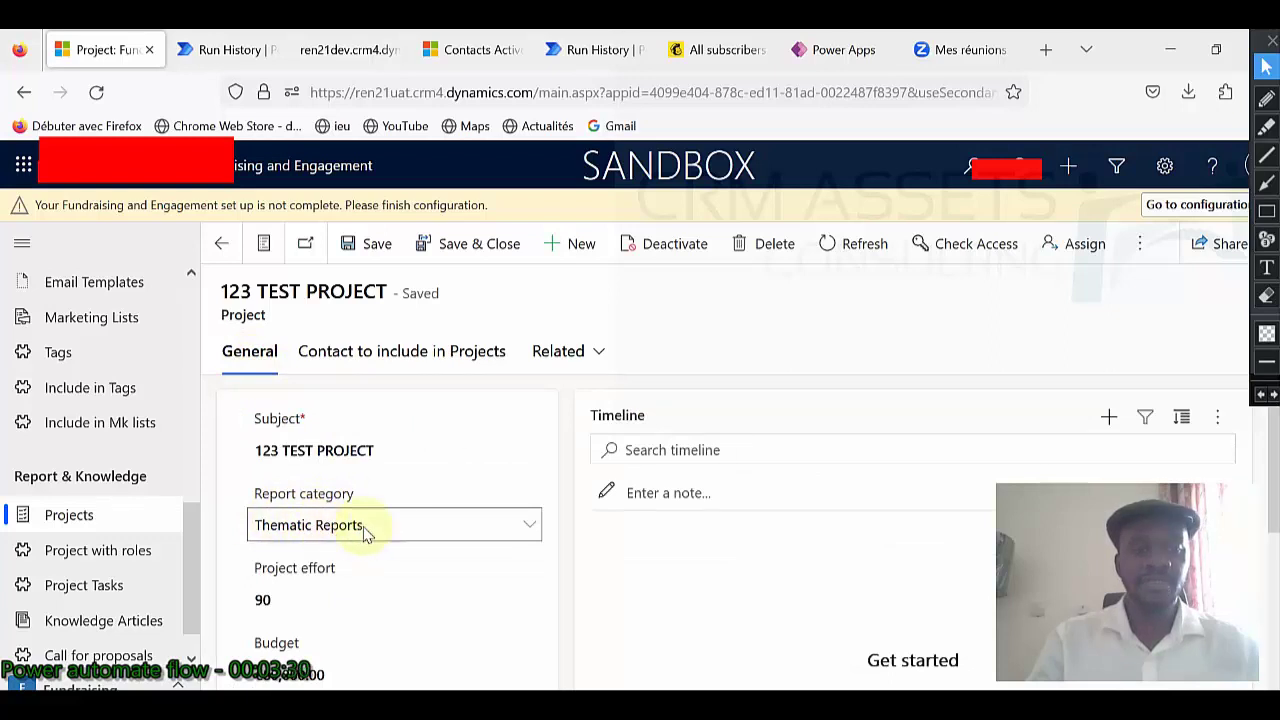
left_click(221, 243)
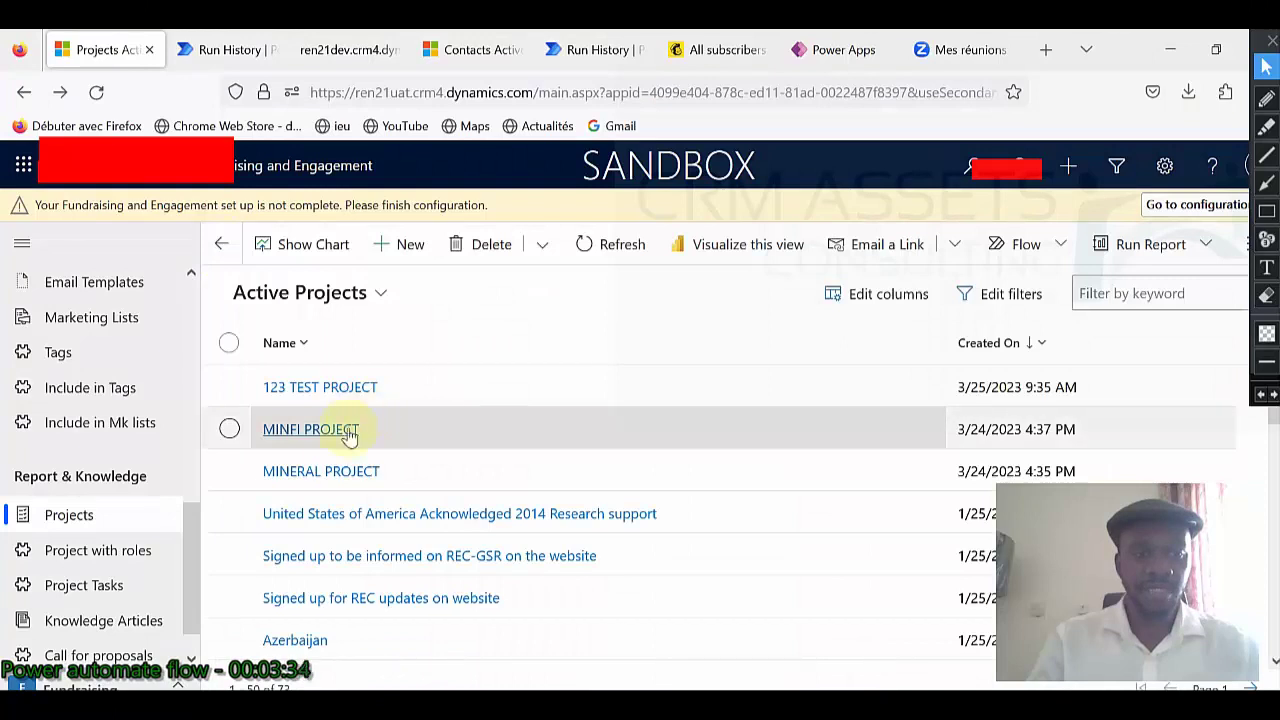
left_click(323, 468)
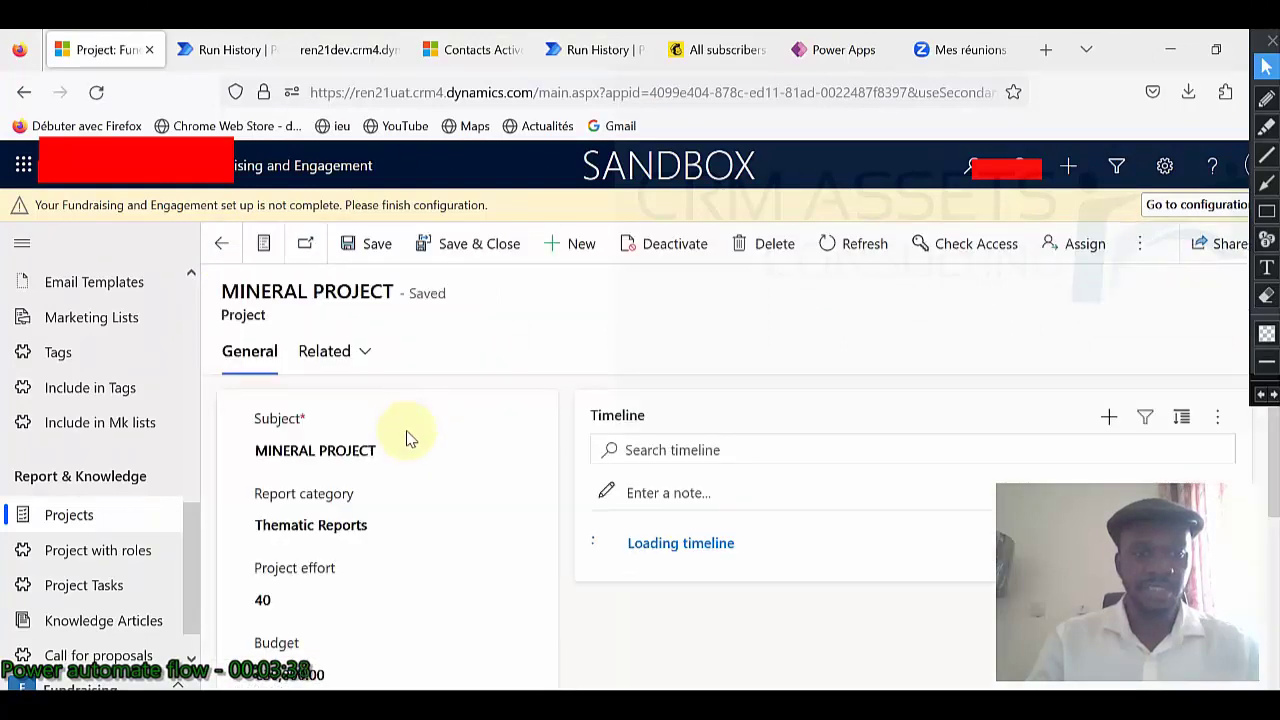
scroll(406, 438, "down", 10)
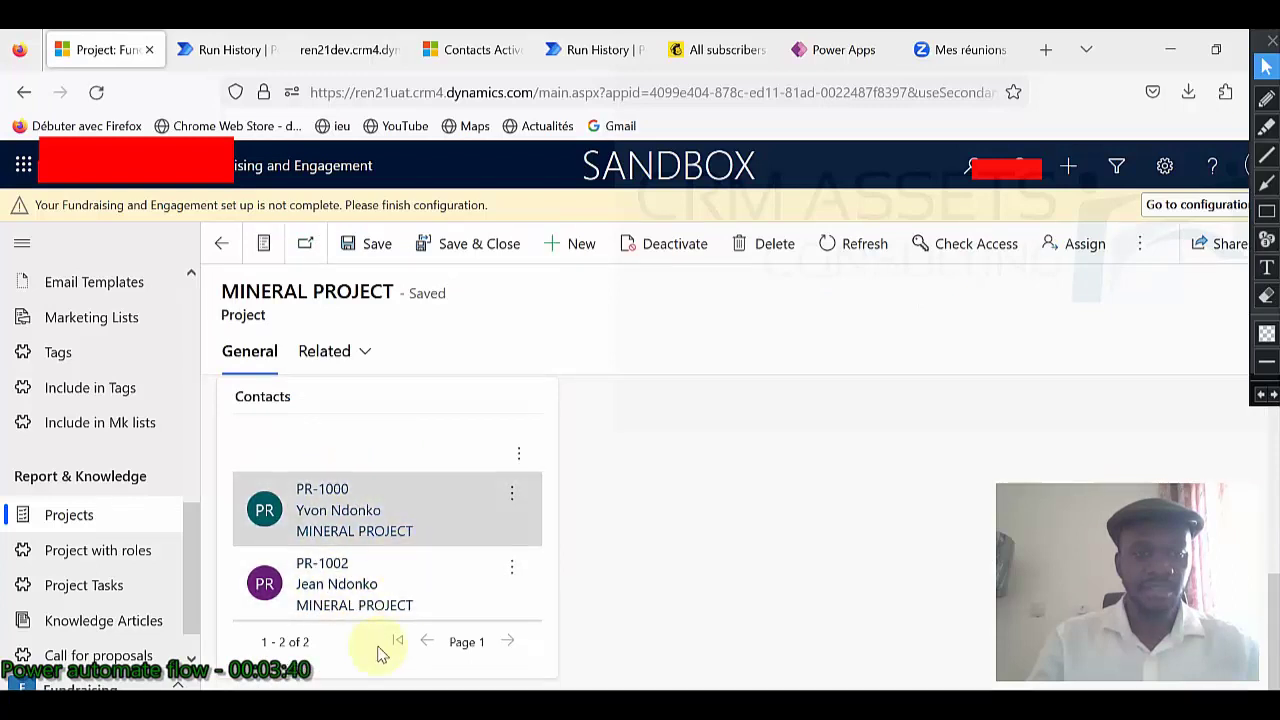
Show 123 TEST PROJECT's Contact to include in Projects list again, now holding two contacts.
left_click(219, 245)
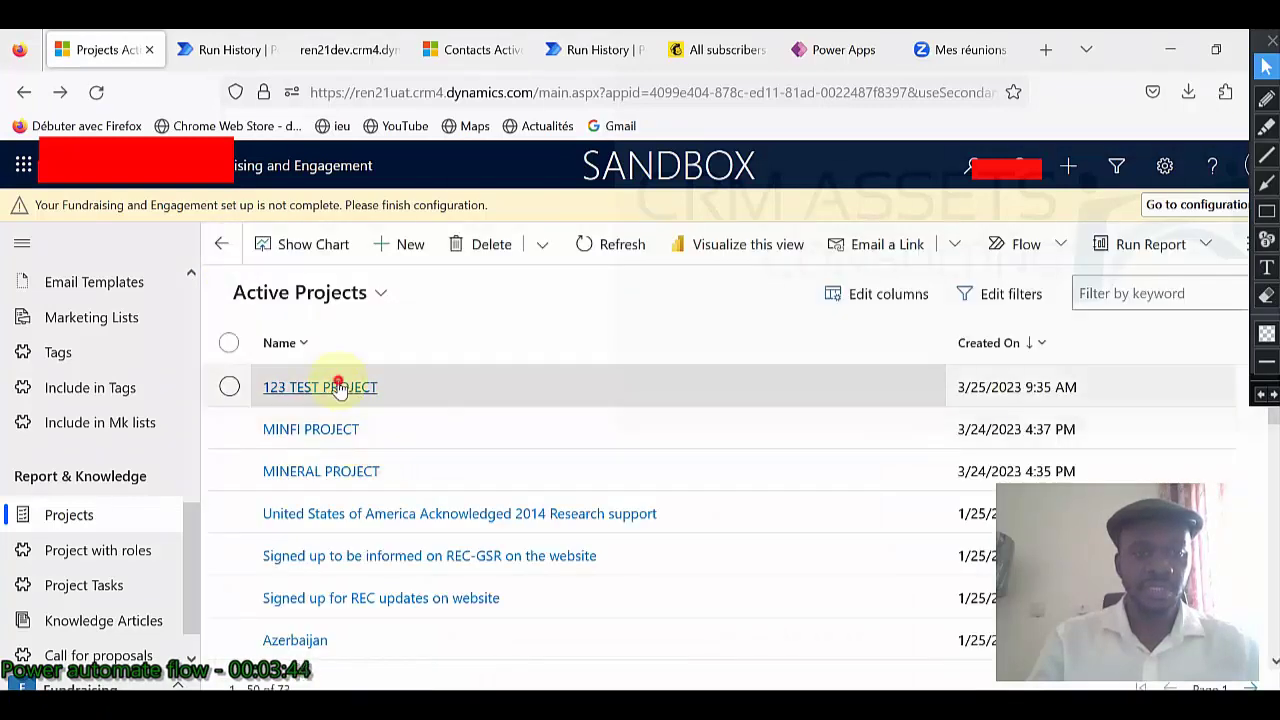
left_click(340, 388)
left_click(335, 352)
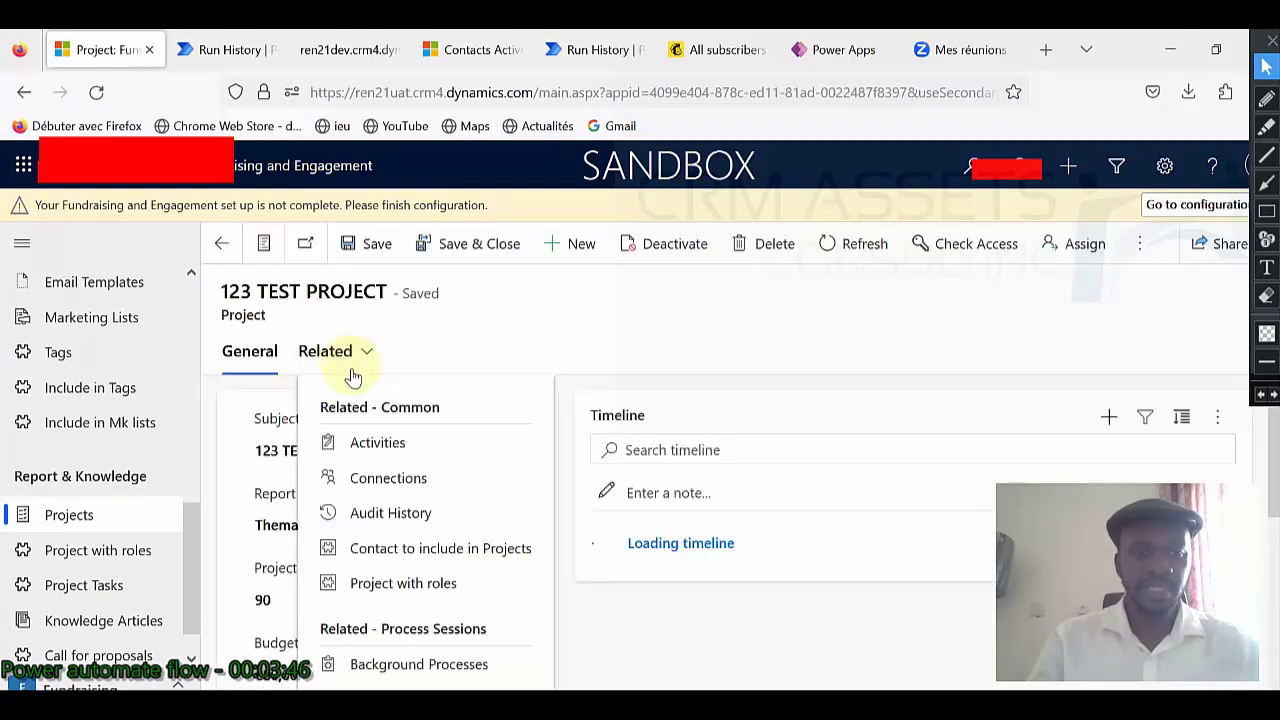
left_click(432, 550)
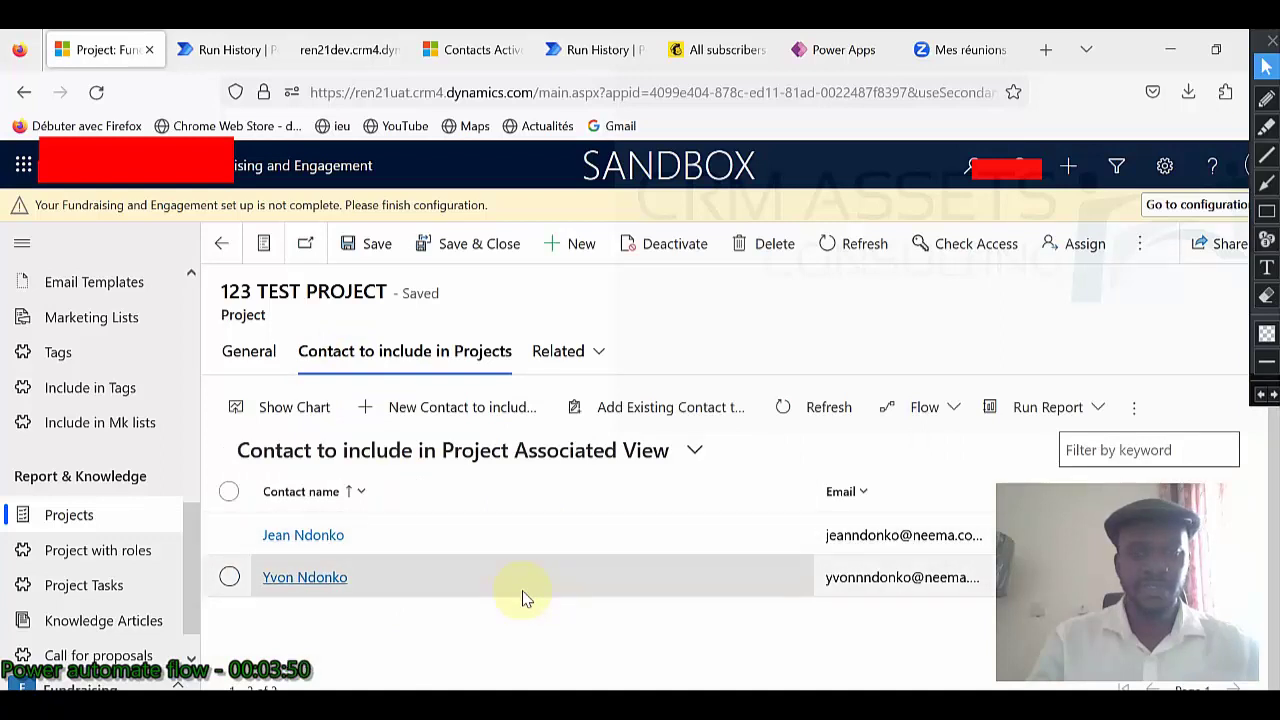
Open the flow in the editor and inspect the trigger and contactArray variable settings.
left_click(222, 55)
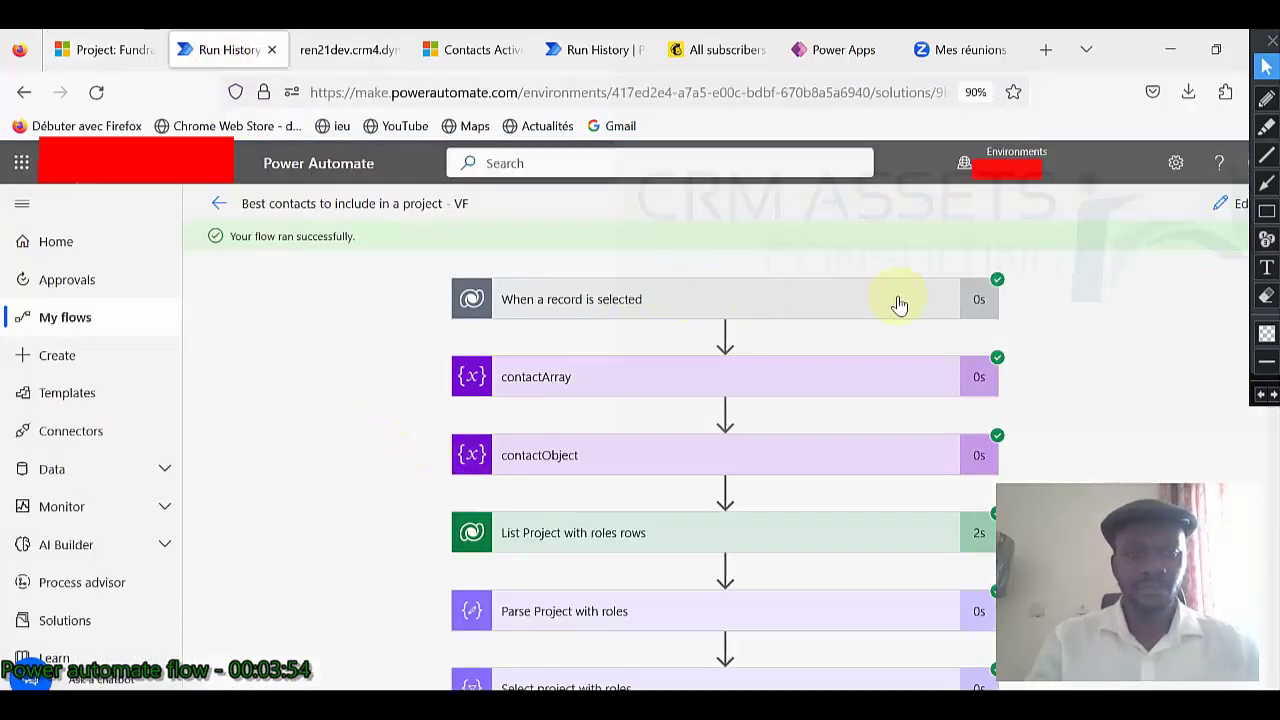
left_click(1222, 204)
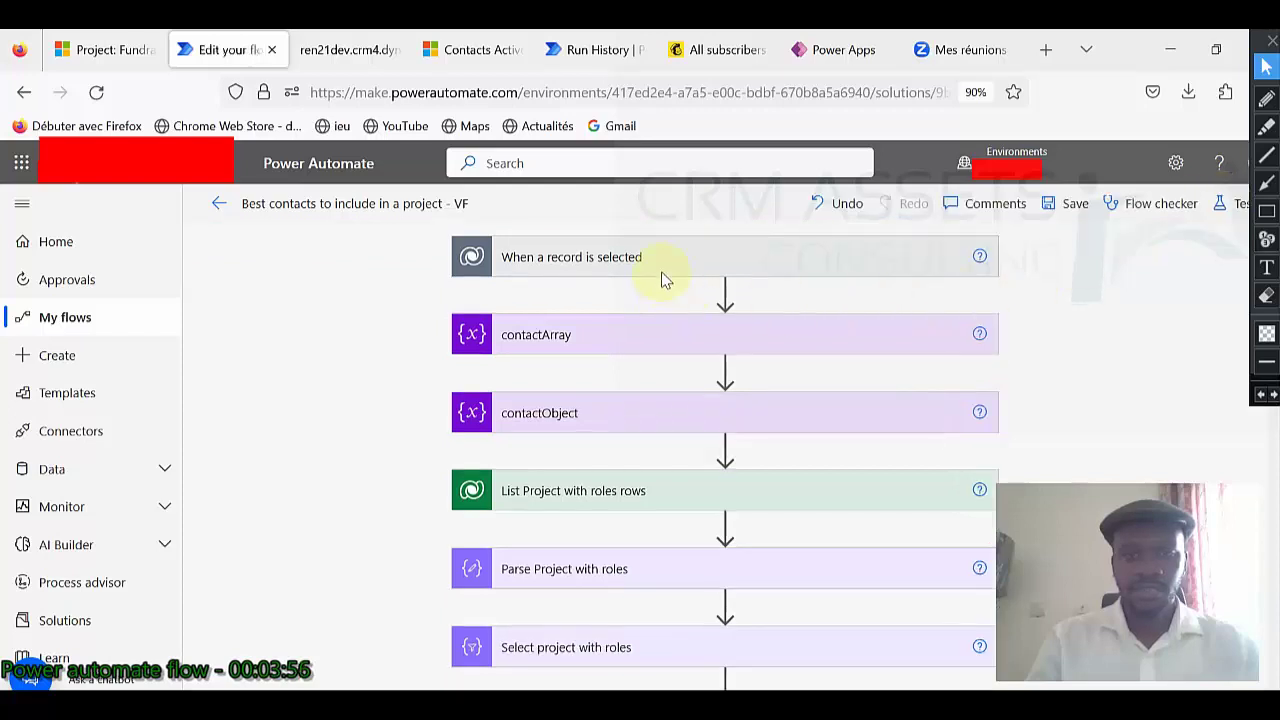
left_click(663, 262)
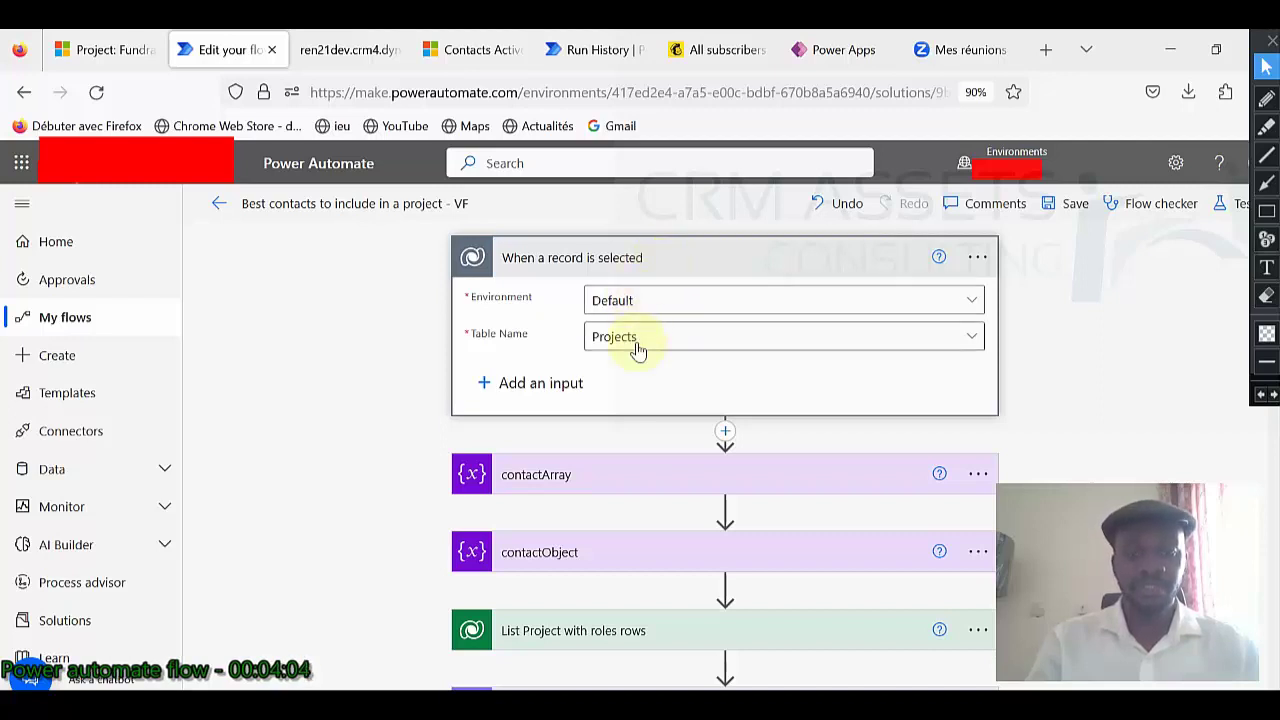
scroll(636, 347, "down", 2)
left_click(618, 370)
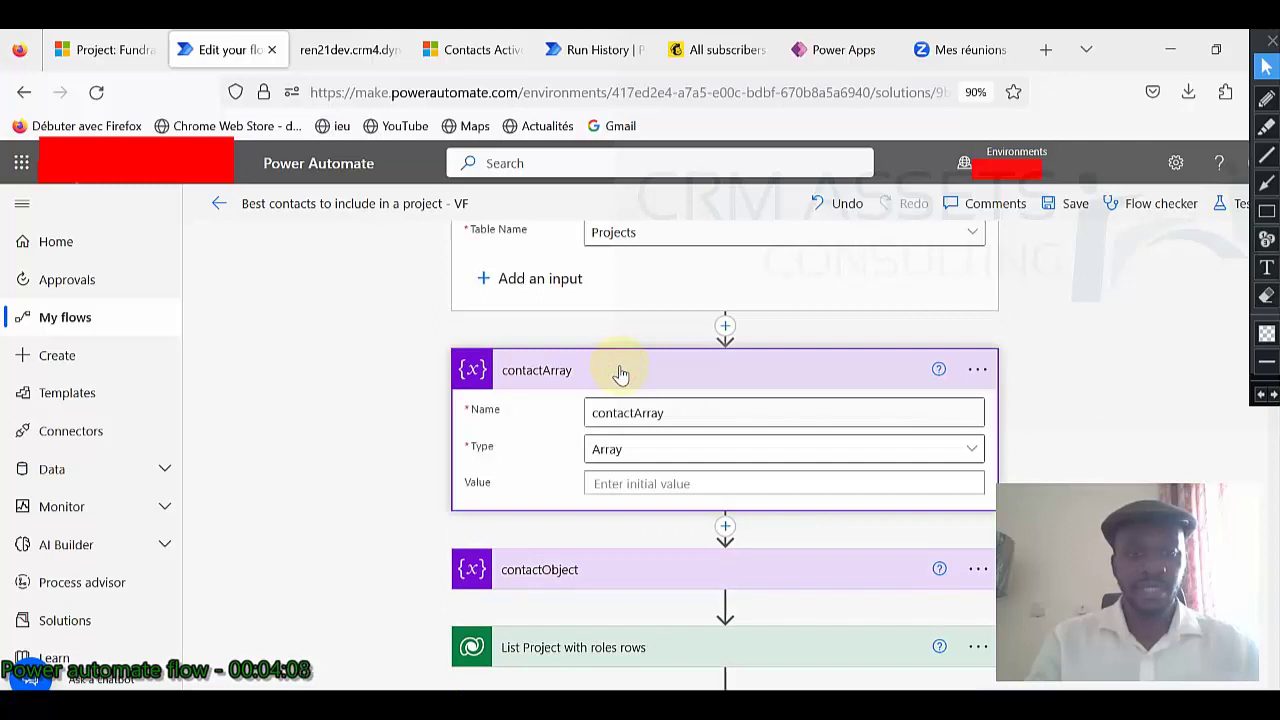
left_click(620, 370)
Inspect the contactObject variable's value and the List Project with roles rows step's Fetch Xml query.
left_click(615, 447)
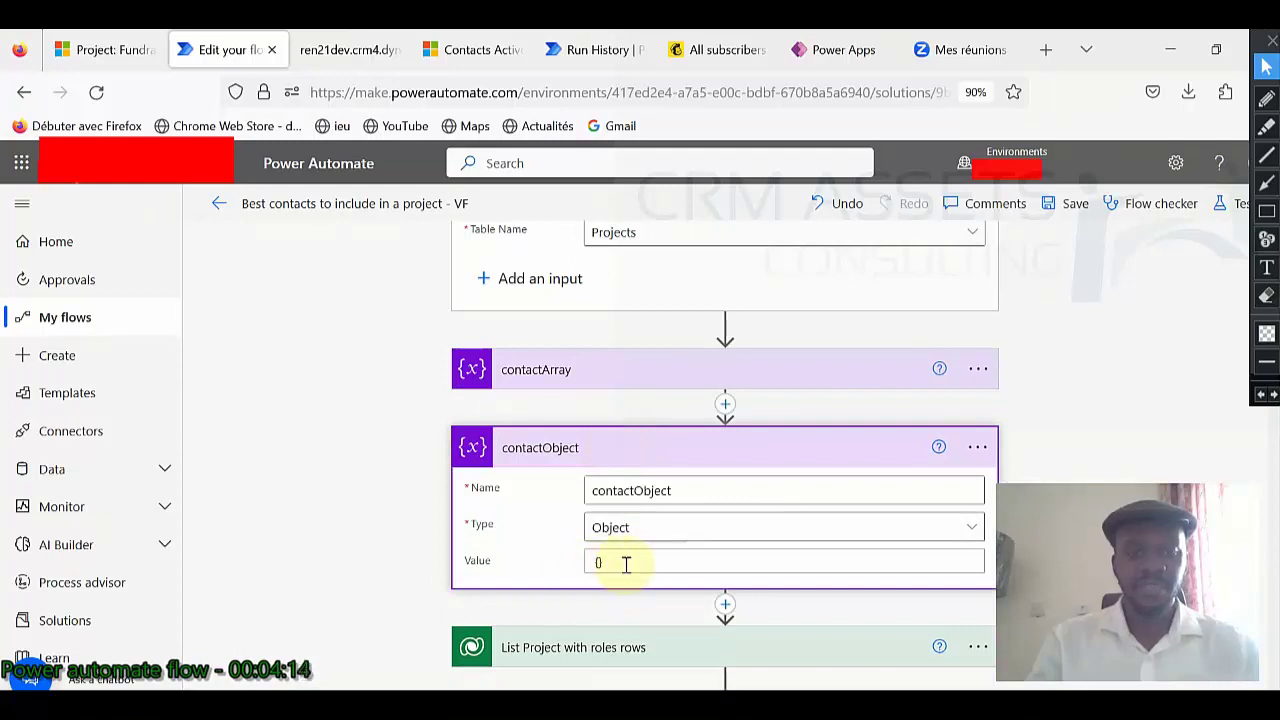
left_click(635, 449)
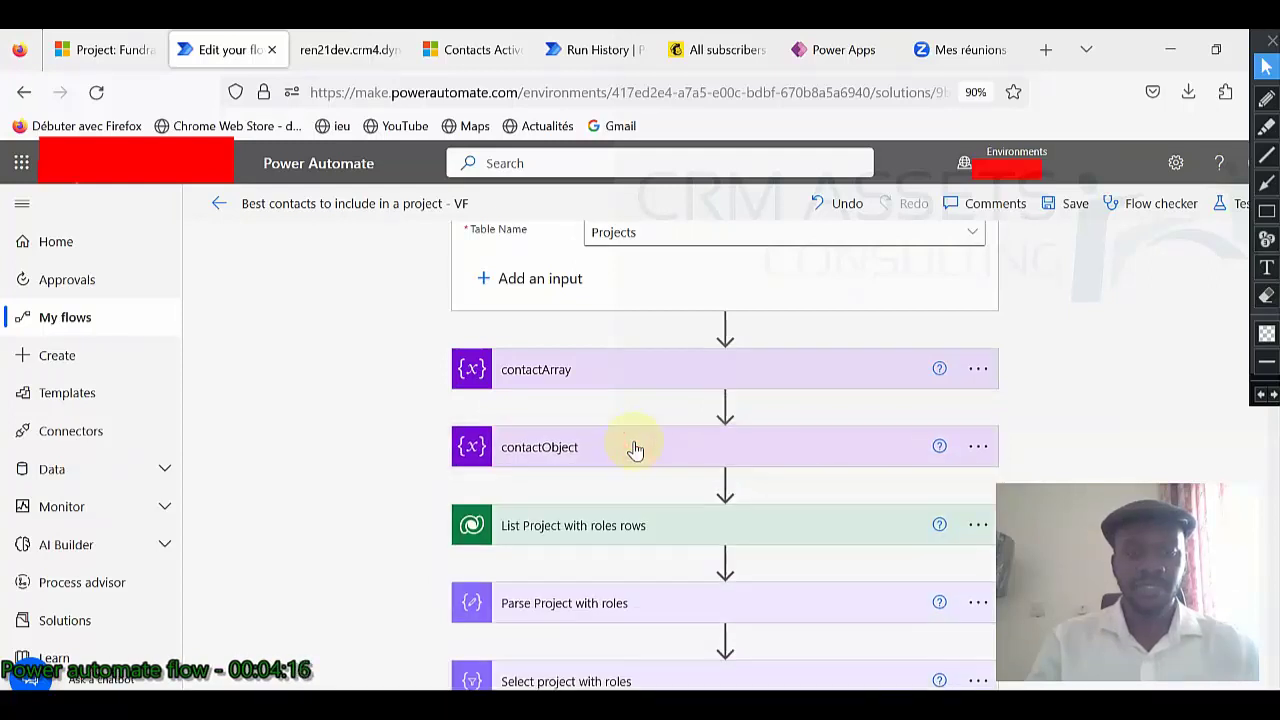
scroll(634, 449, "down", 2)
left_click(632, 348)
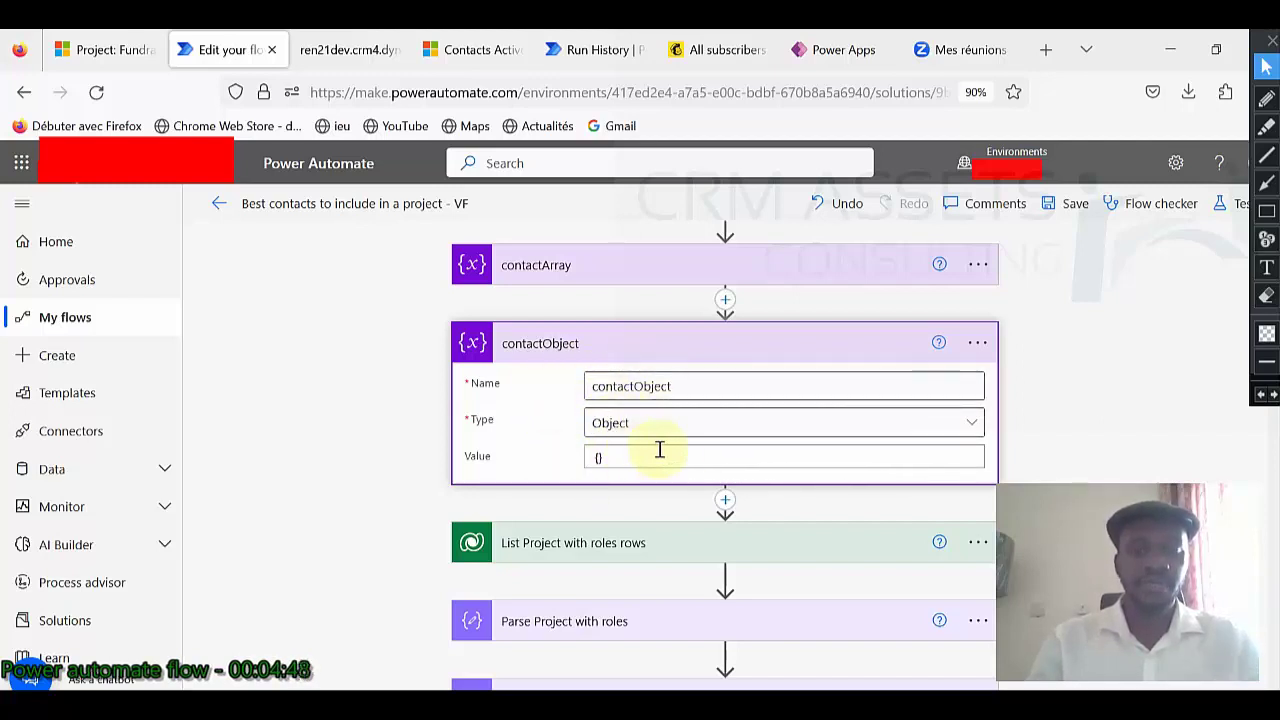
left_click(645, 341)
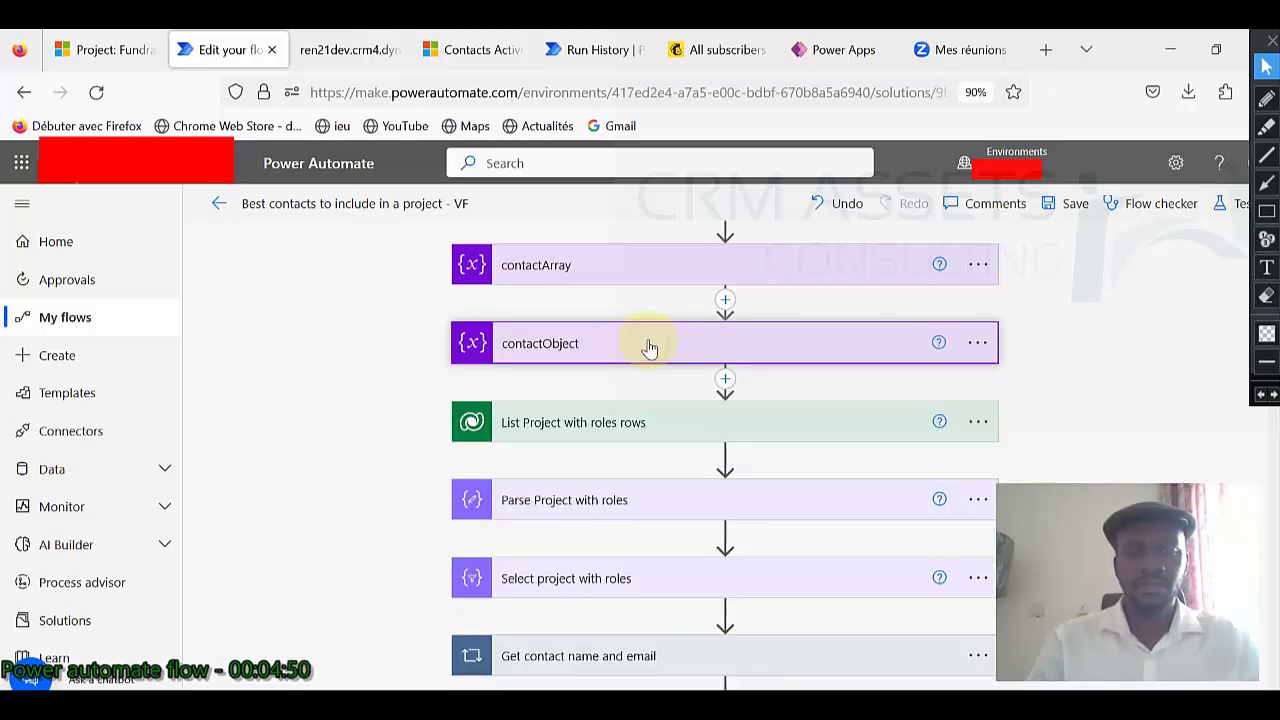
left_click(682, 425)
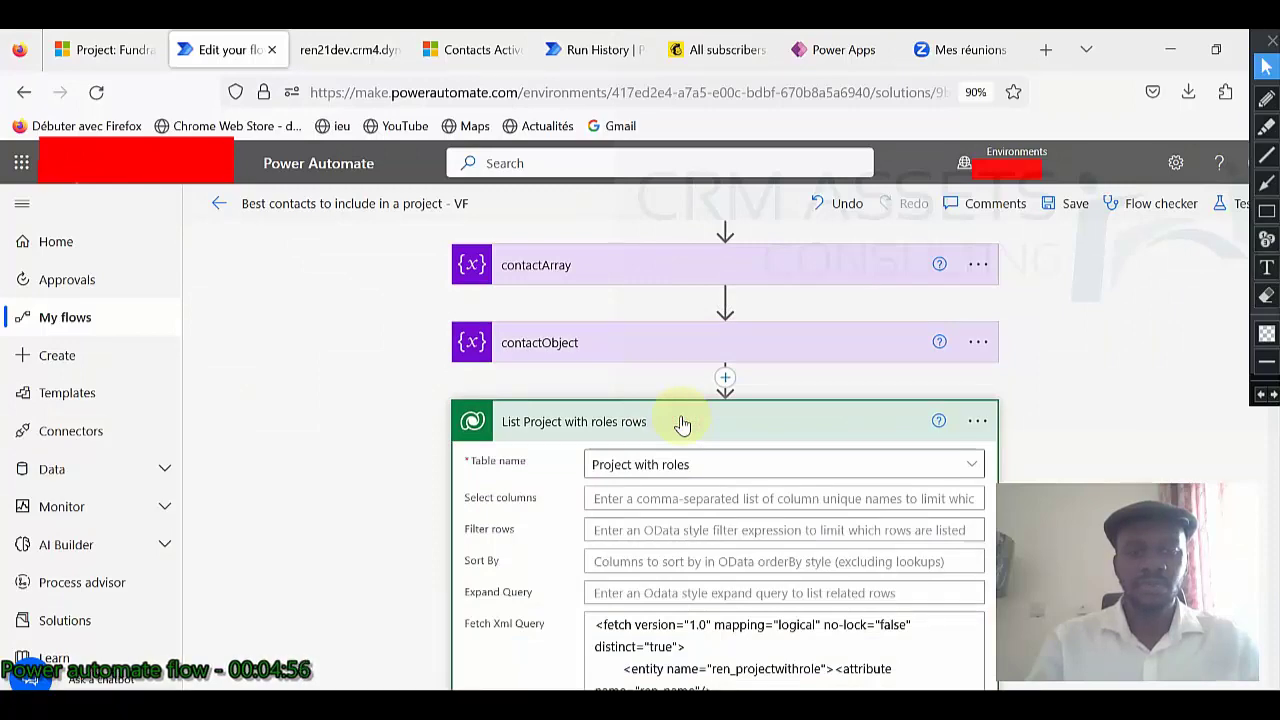
left_click(128, 50)
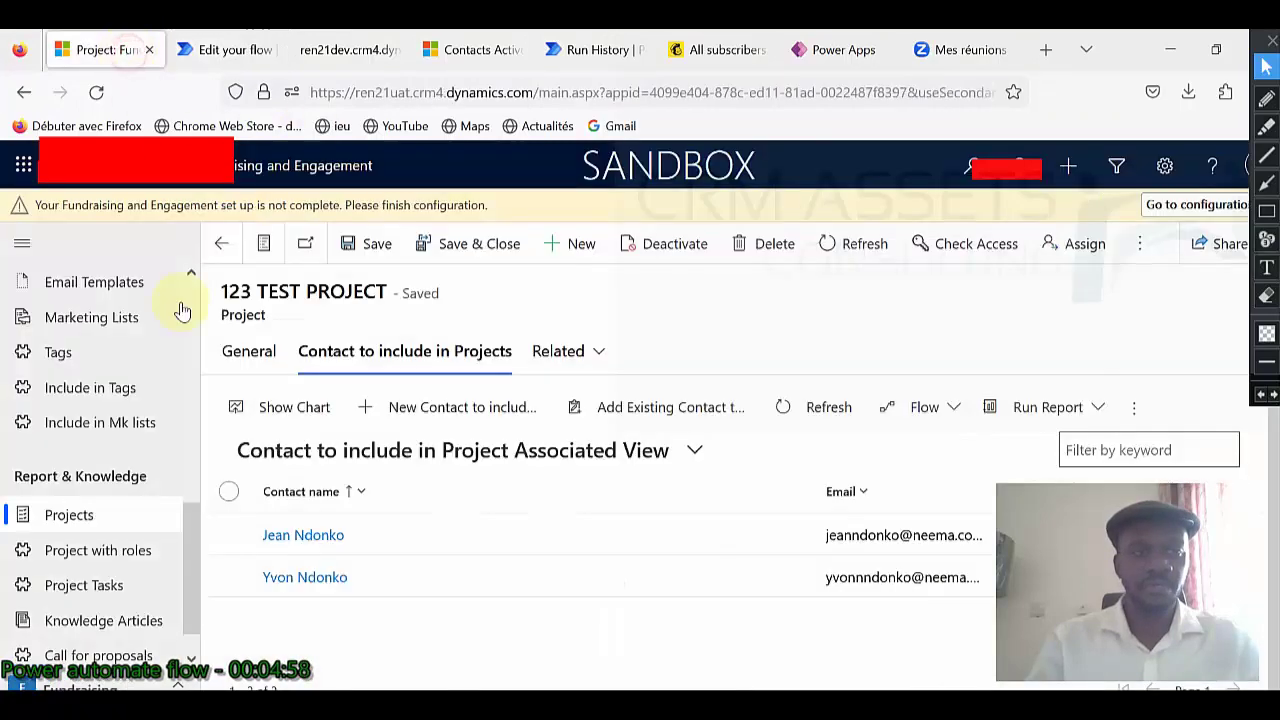
List the active Project with roles records PR-1000 to PR-1002 in Dynamics 365.
scroll(135, 630, "down", 1)
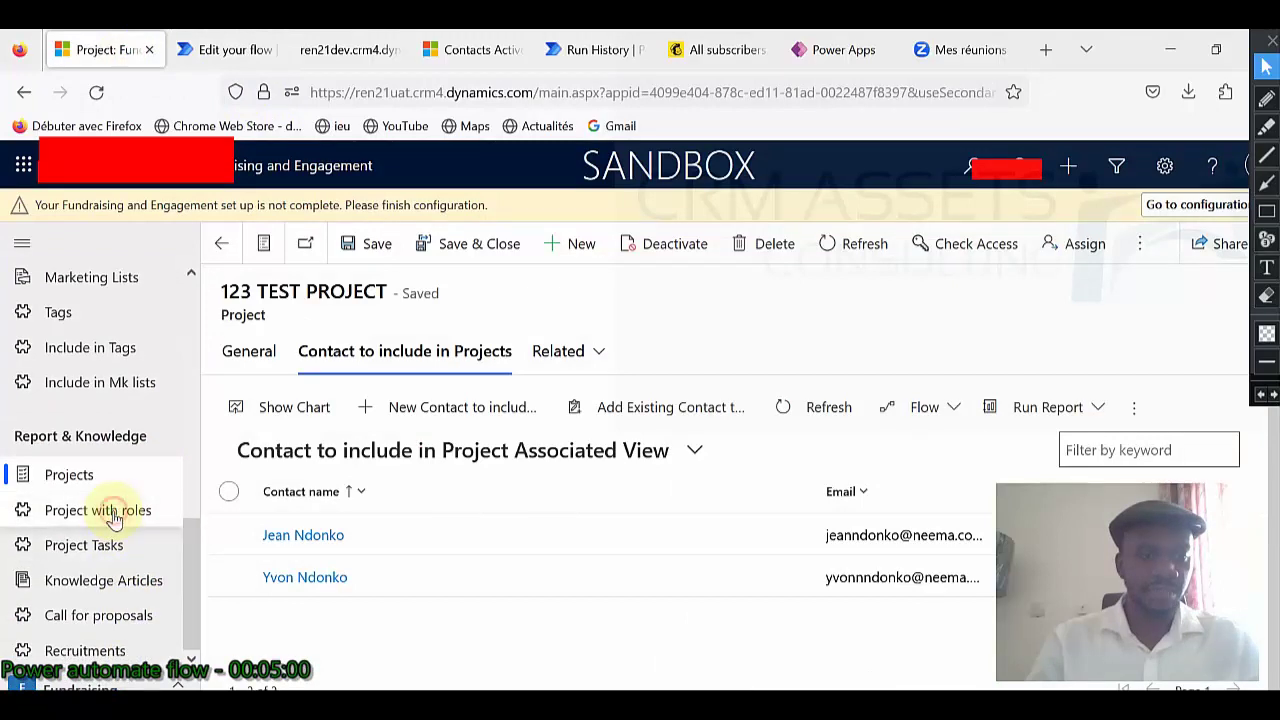
left_click(113, 514)
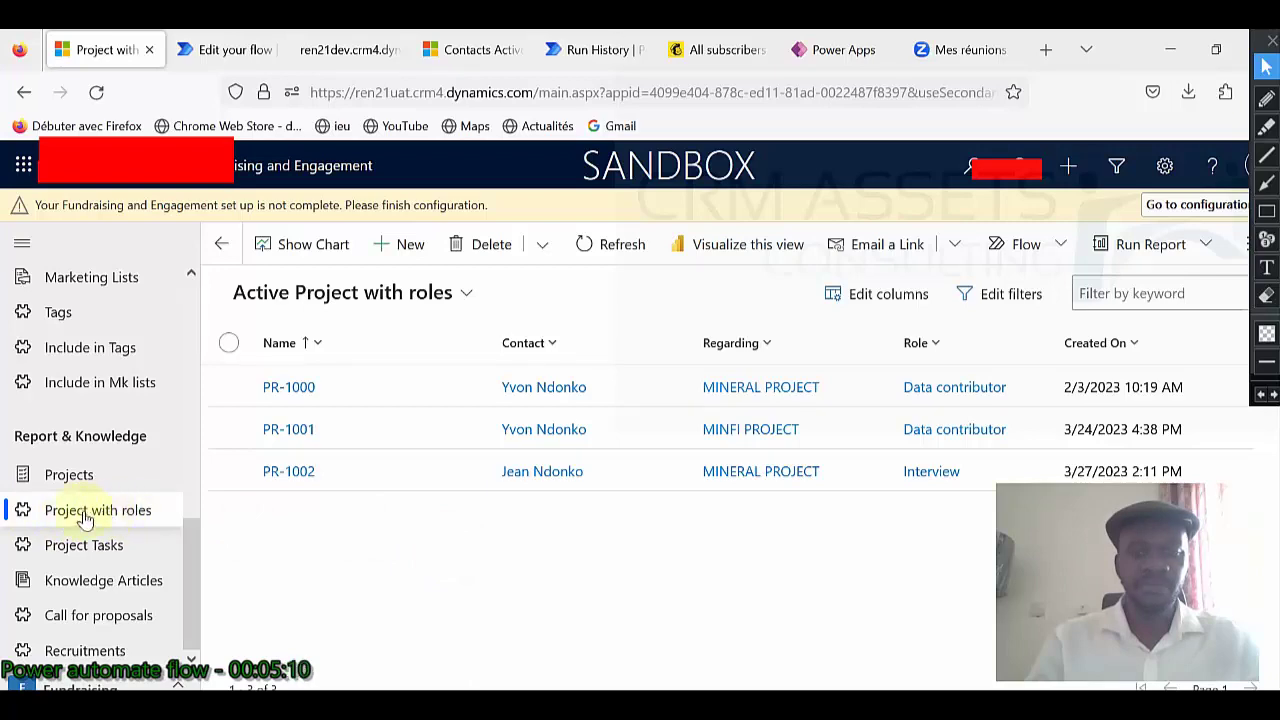
left_click(224, 60)
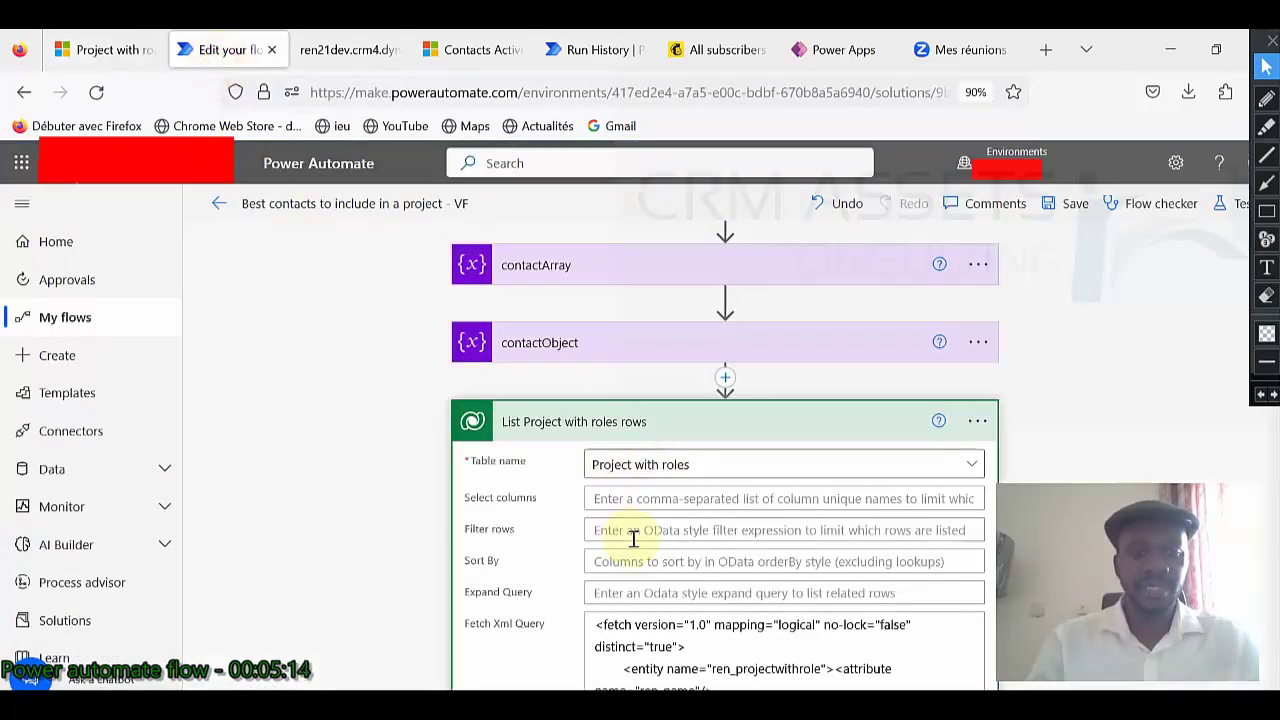
scroll(634, 537, "down", 2)
scroll(632, 537, "down", 1)
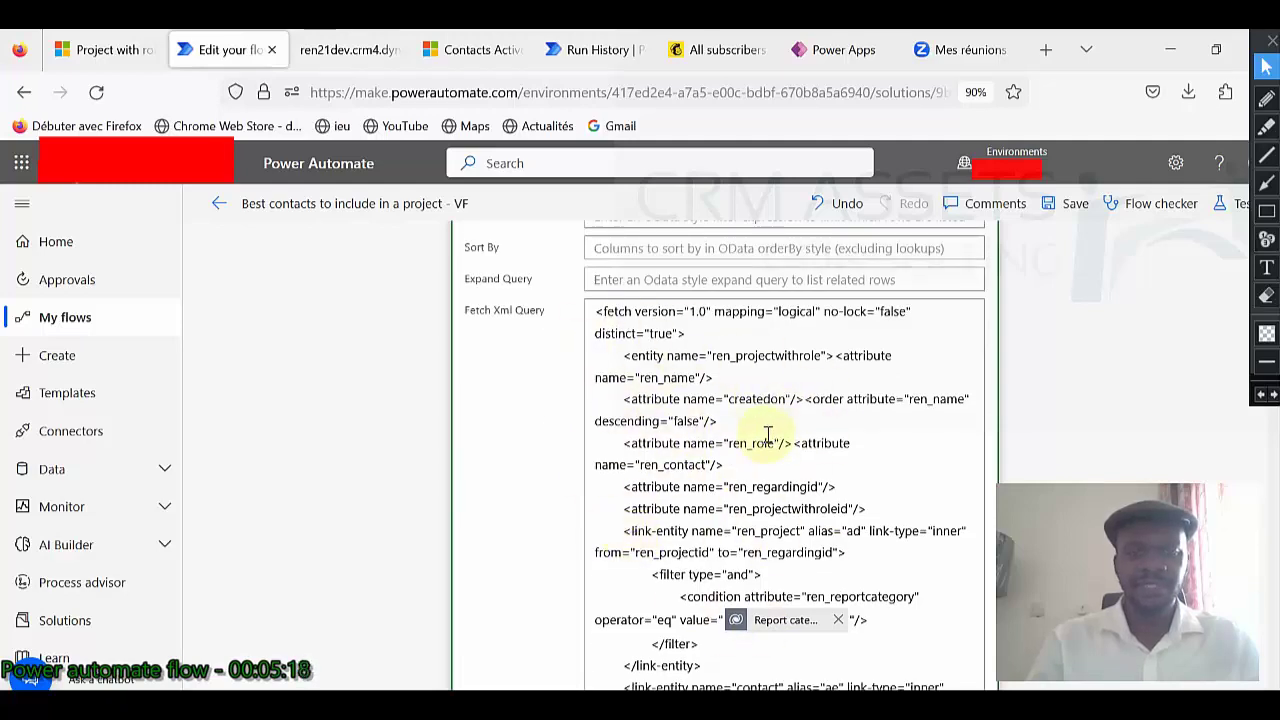
scroll(768, 435, "down", 3)
scroll(755, 425, "up", 4)
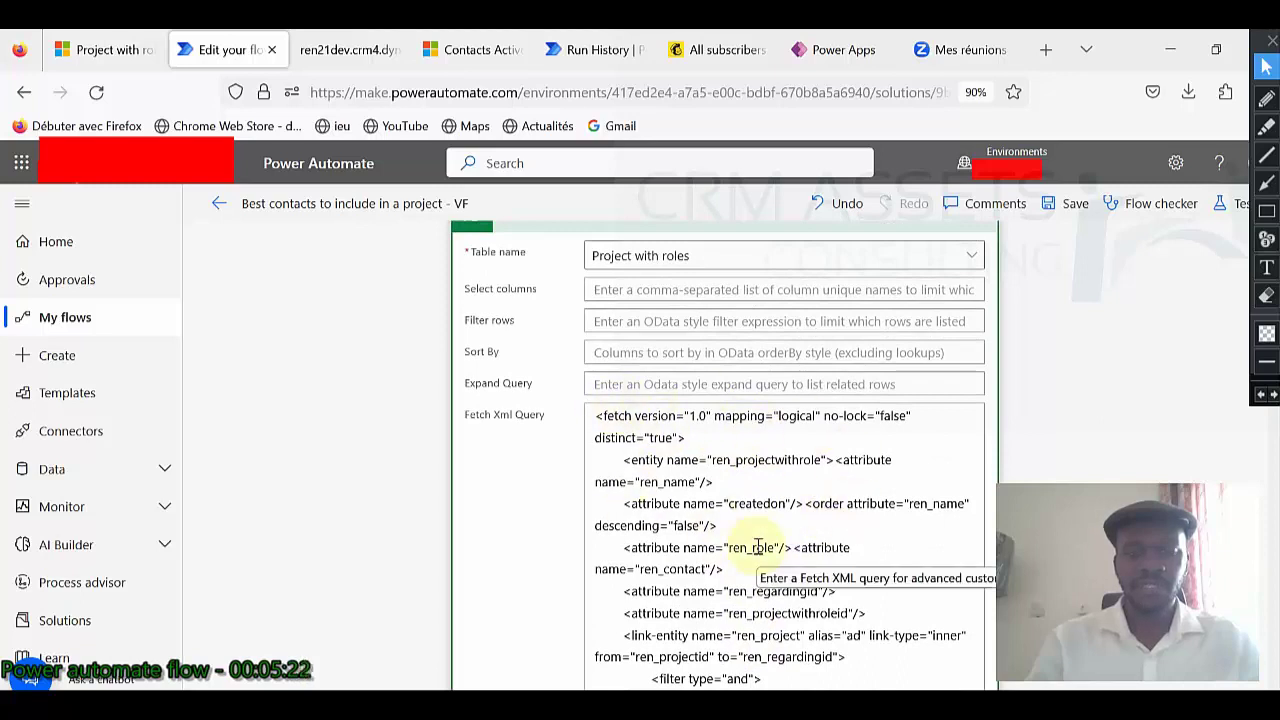
Choose Contacts as the advanced filter table and open its filter editor.
left_click(466, 52)
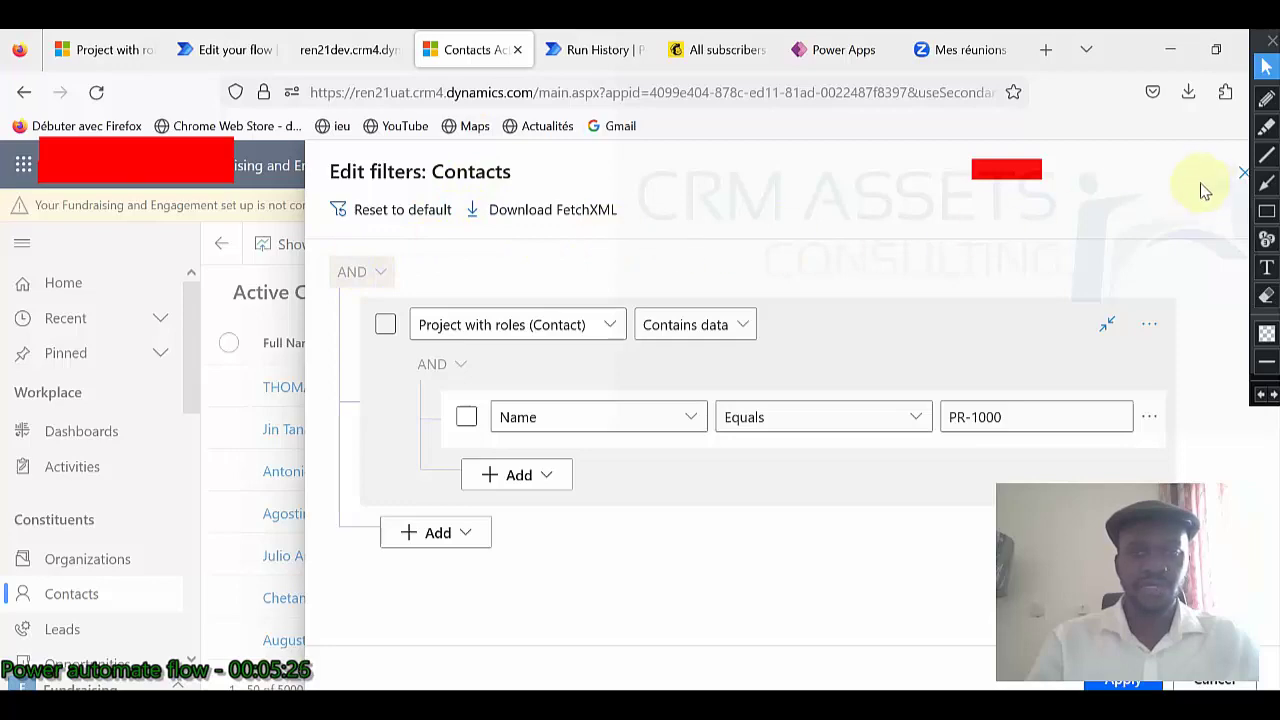
left_click(1239, 178)
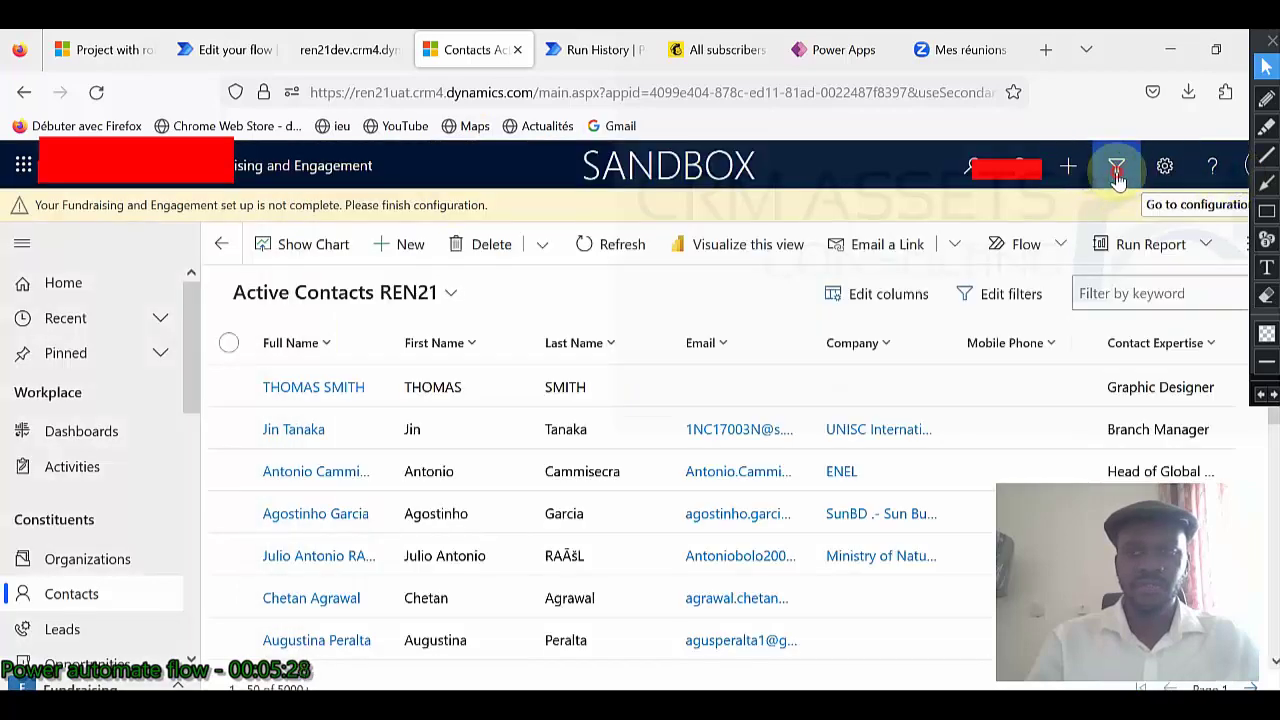
left_click(1119, 165)
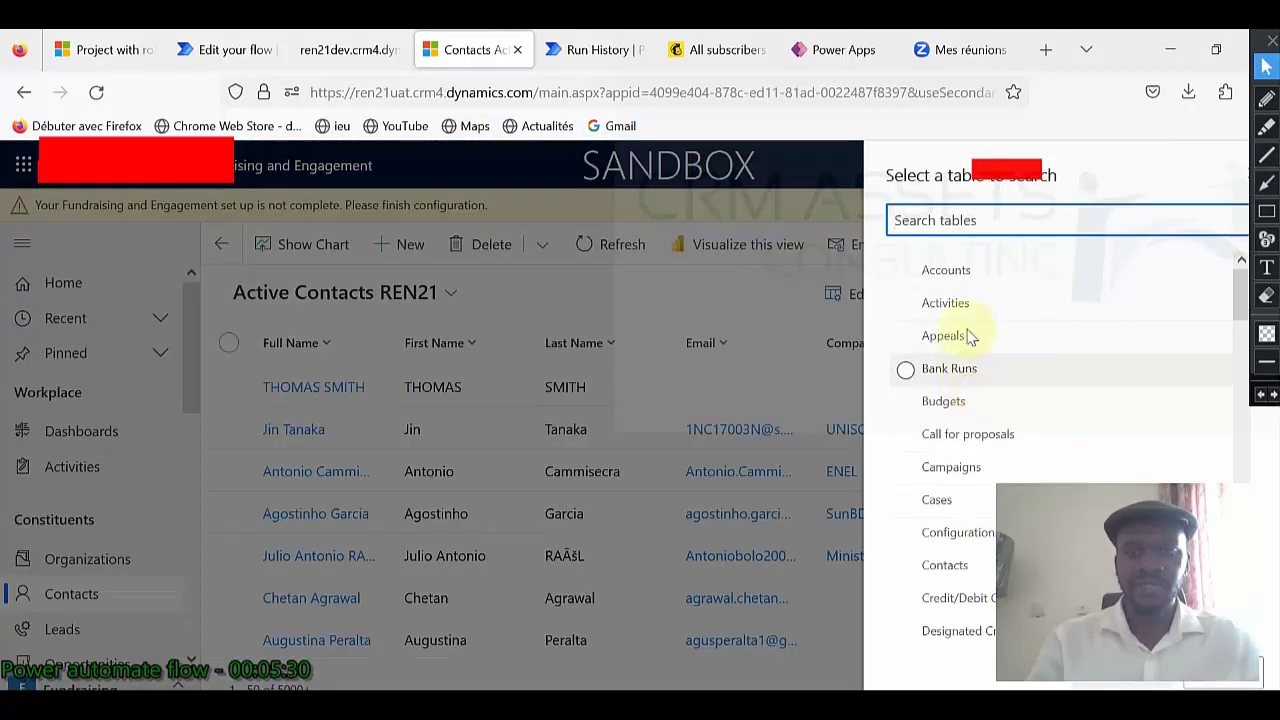
left_click(905, 565)
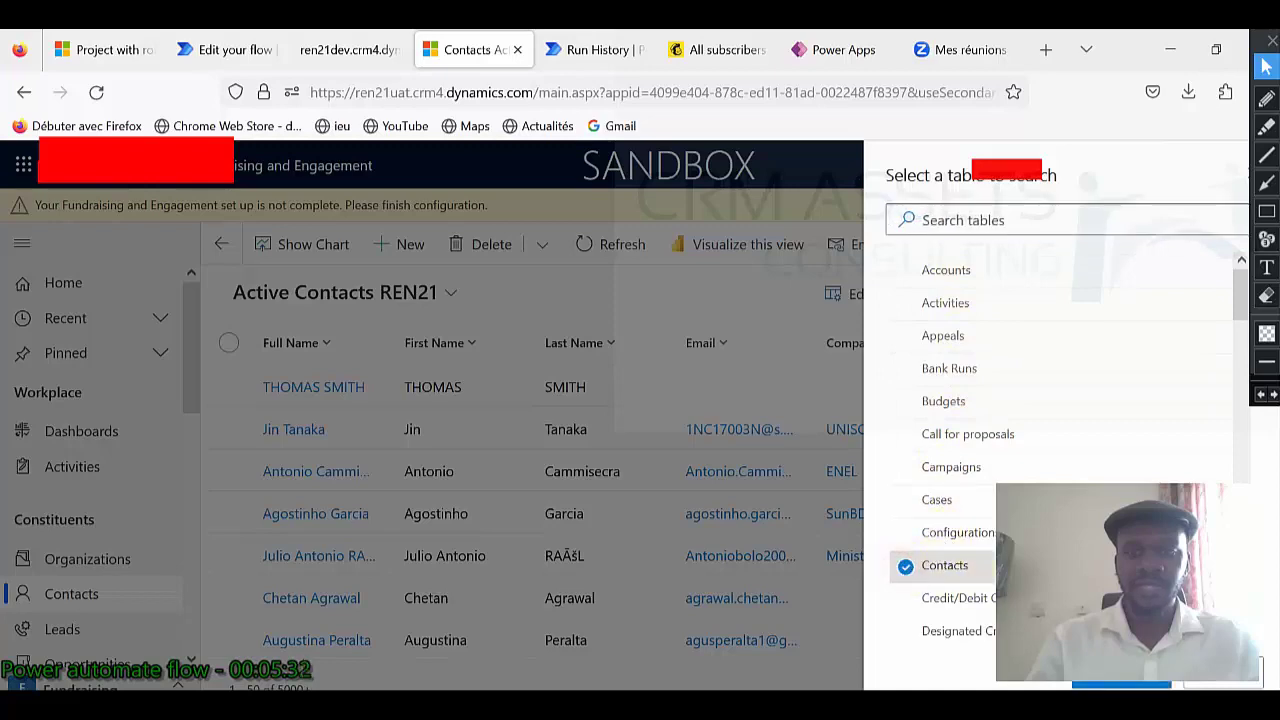
left_click(1101, 687)
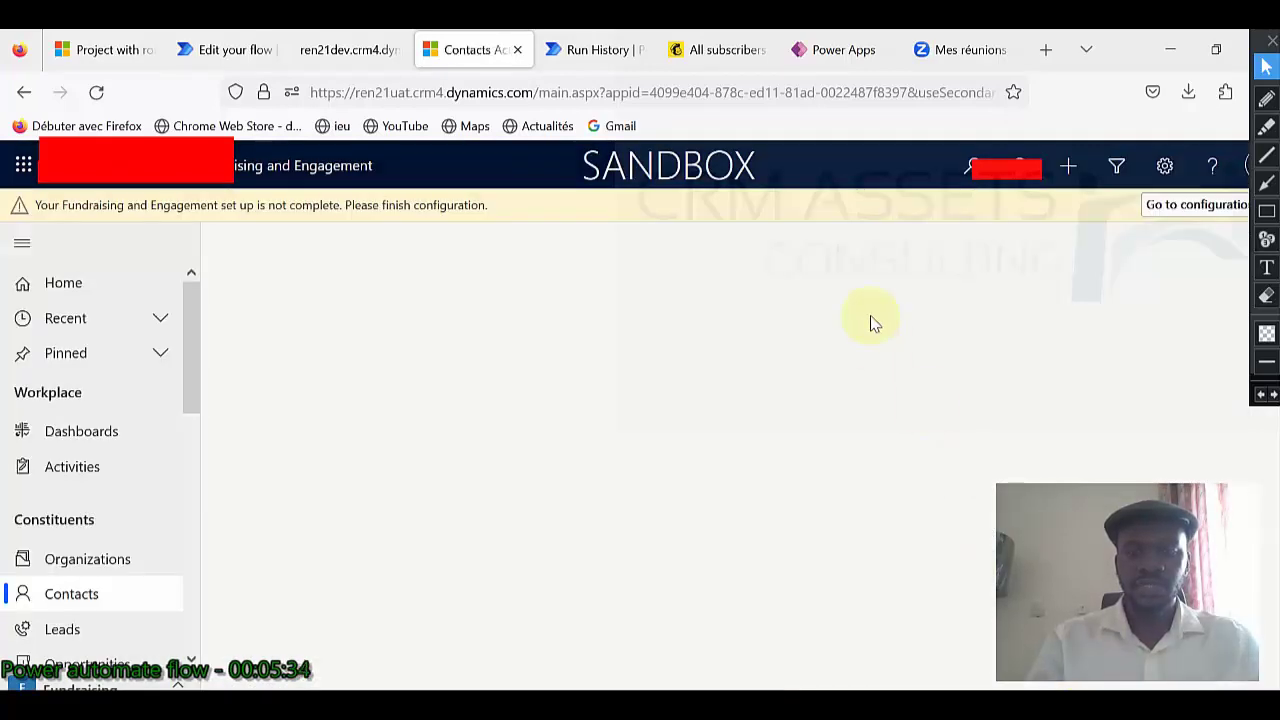
Delete the Status filter row and add a related table condition.
left_click(1178, 324)
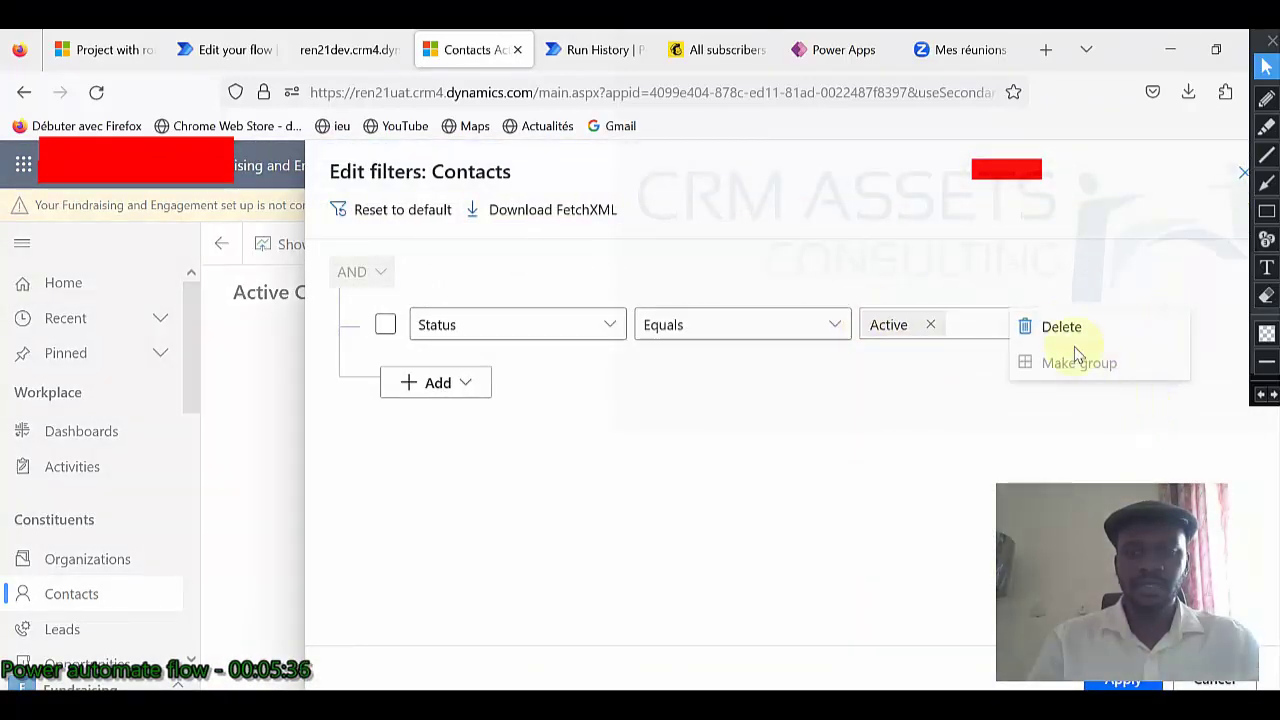
left_click(1063, 328)
left_click(480, 320)
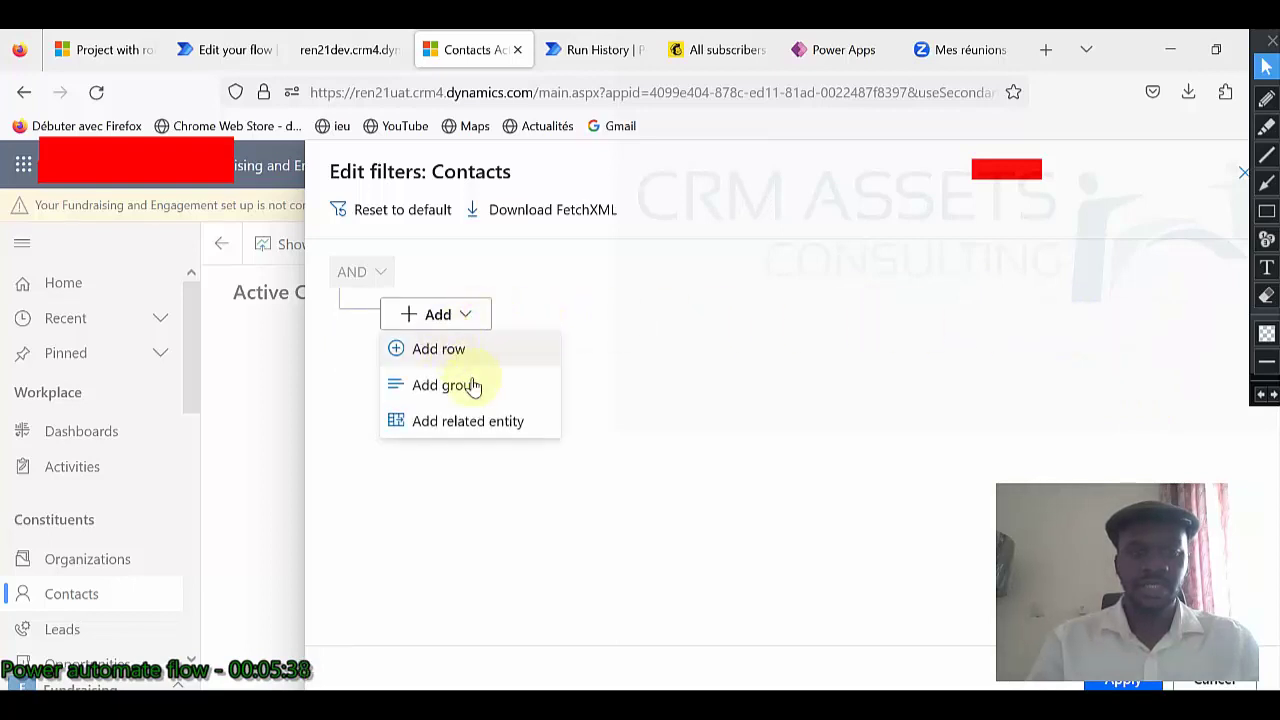
left_click(498, 425)
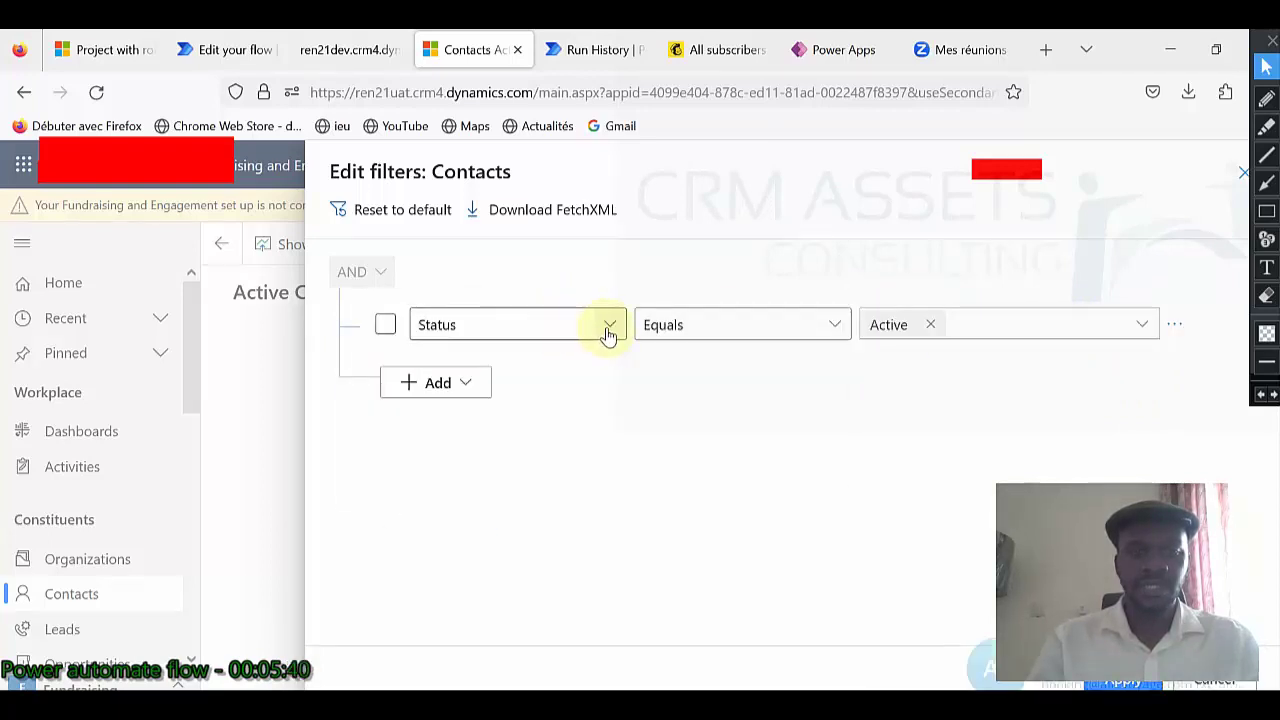
Try setting the condition's field by searching 'Project with' and 'Proje'.
left_click(520, 331)
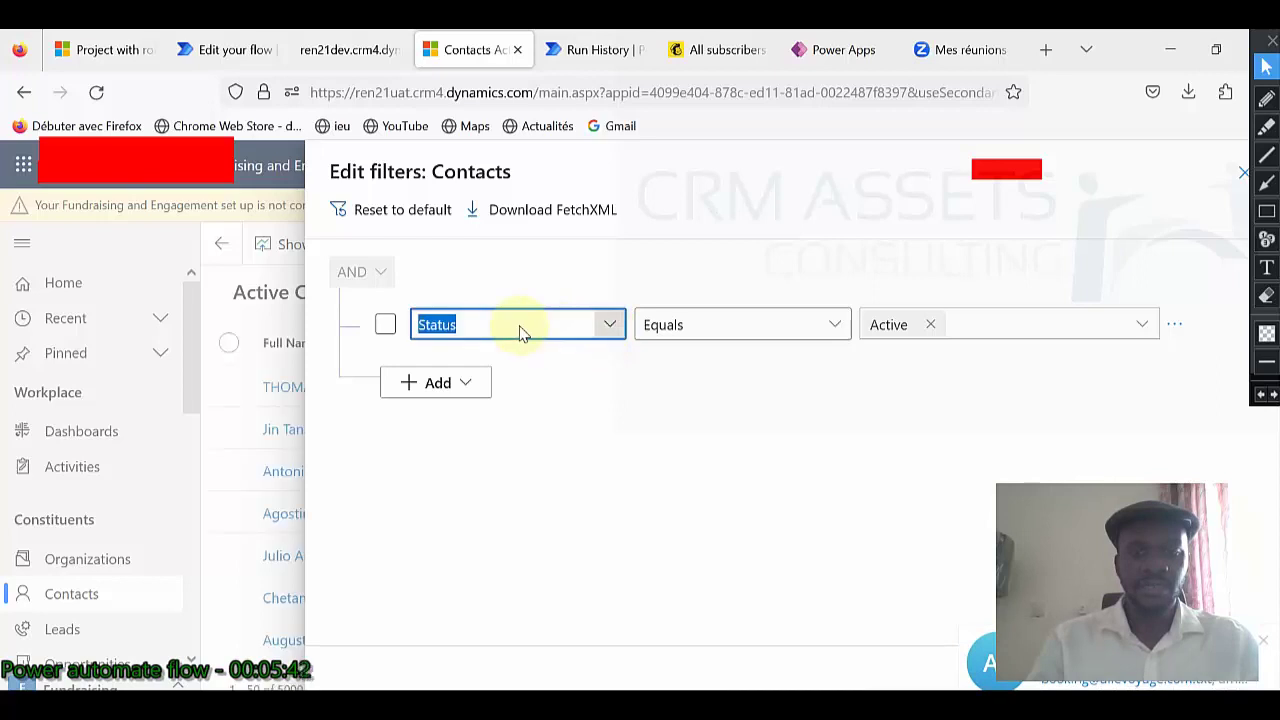
left_click(509, 323)
left_click(409, 328)
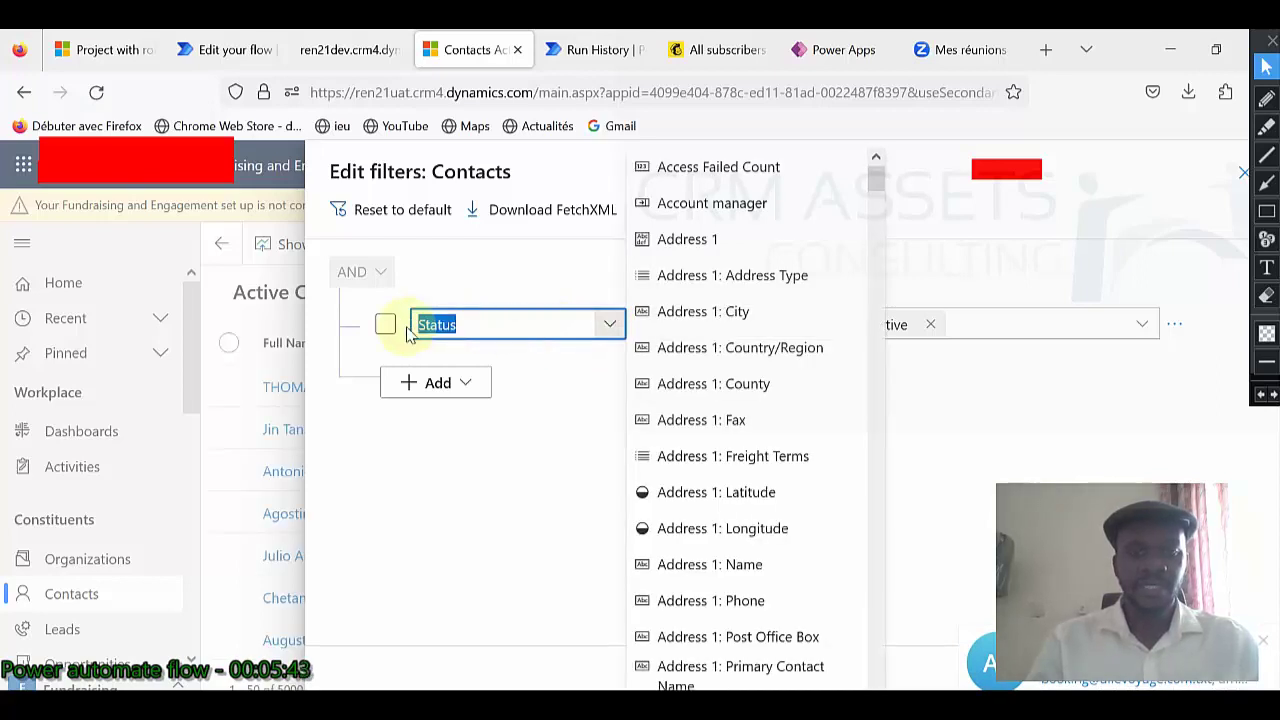
type("Project")
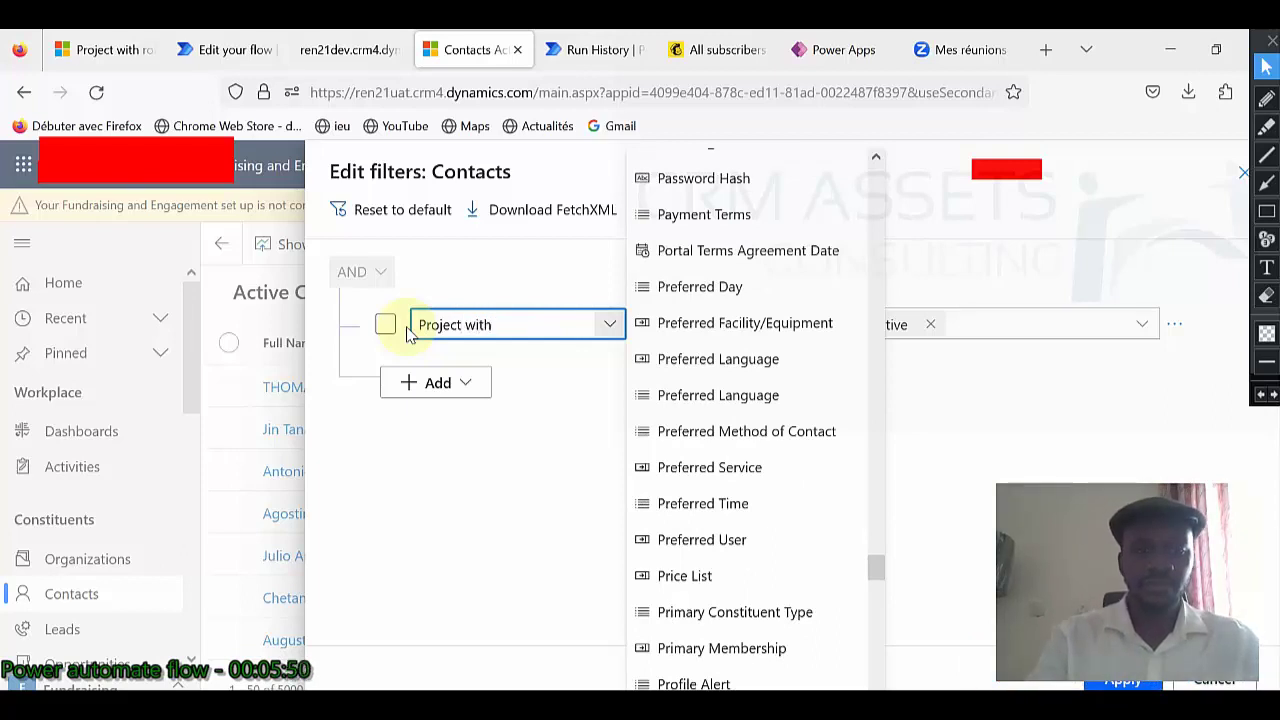
type(" with")
left_click(405, 330)
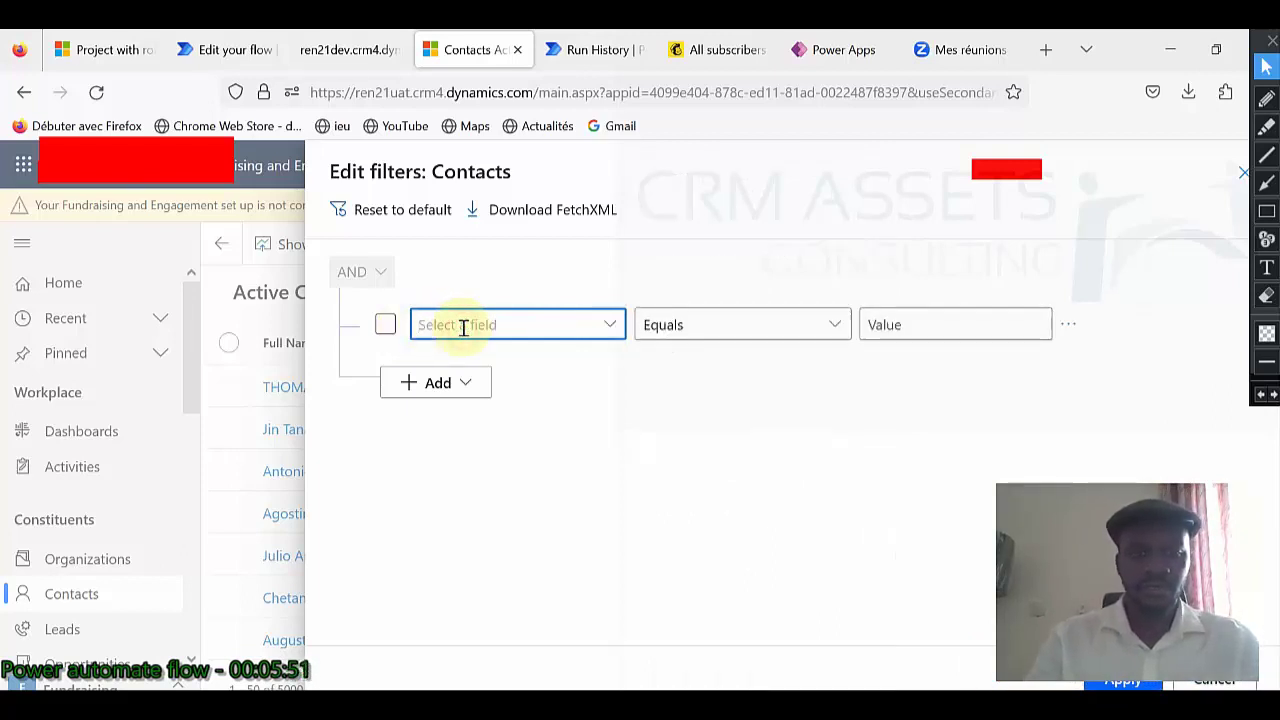
type("Pro")
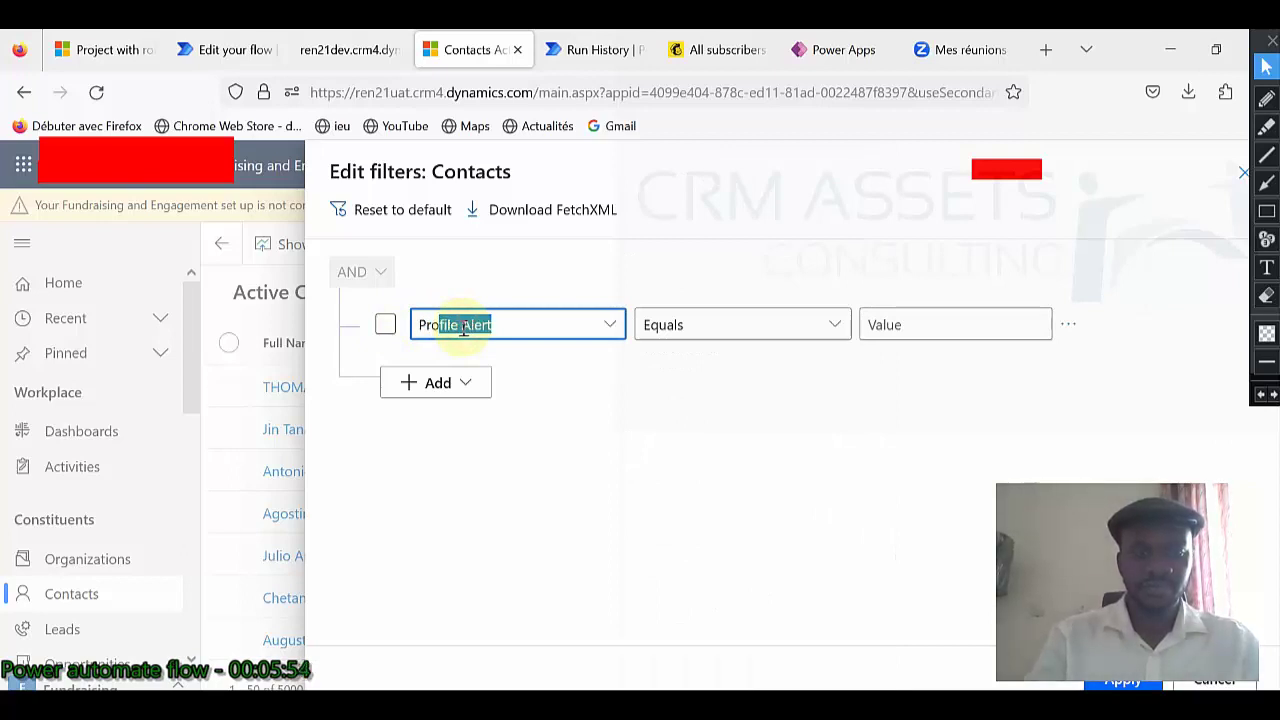
type("ject")
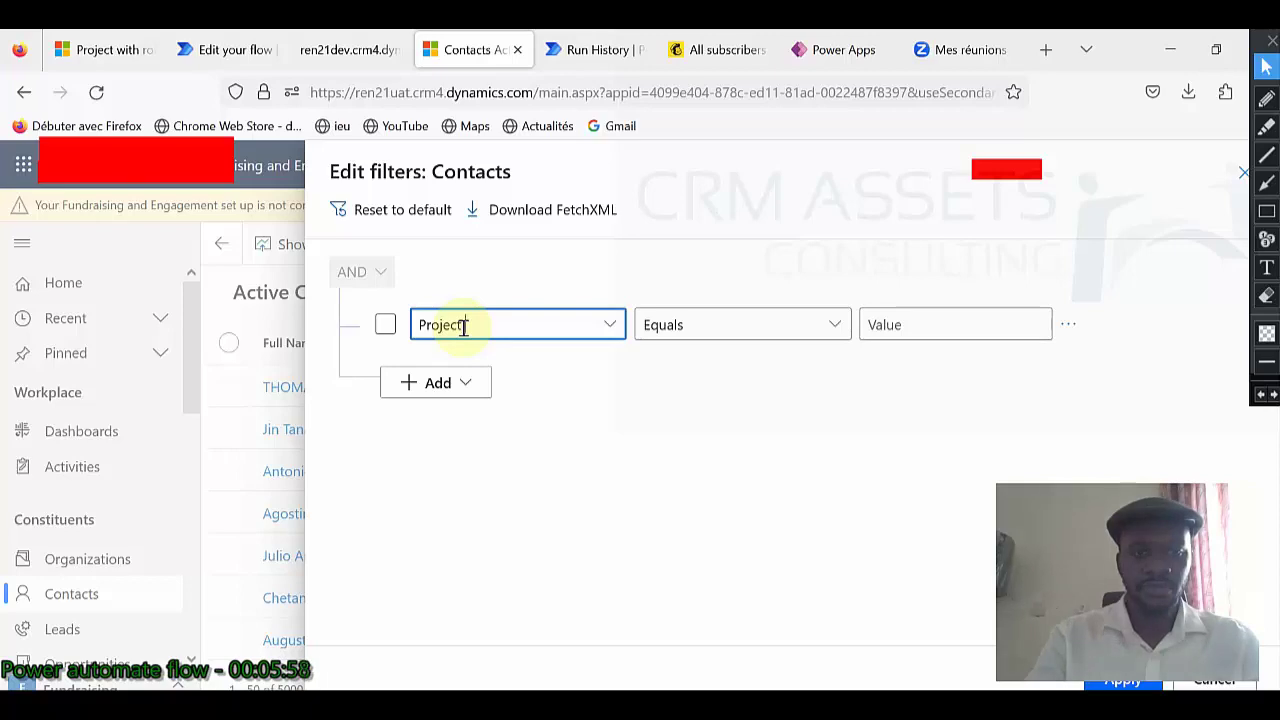
Browse the contact fields, drop the field choice, and close the filter editor unapplied.
left_click(609, 324)
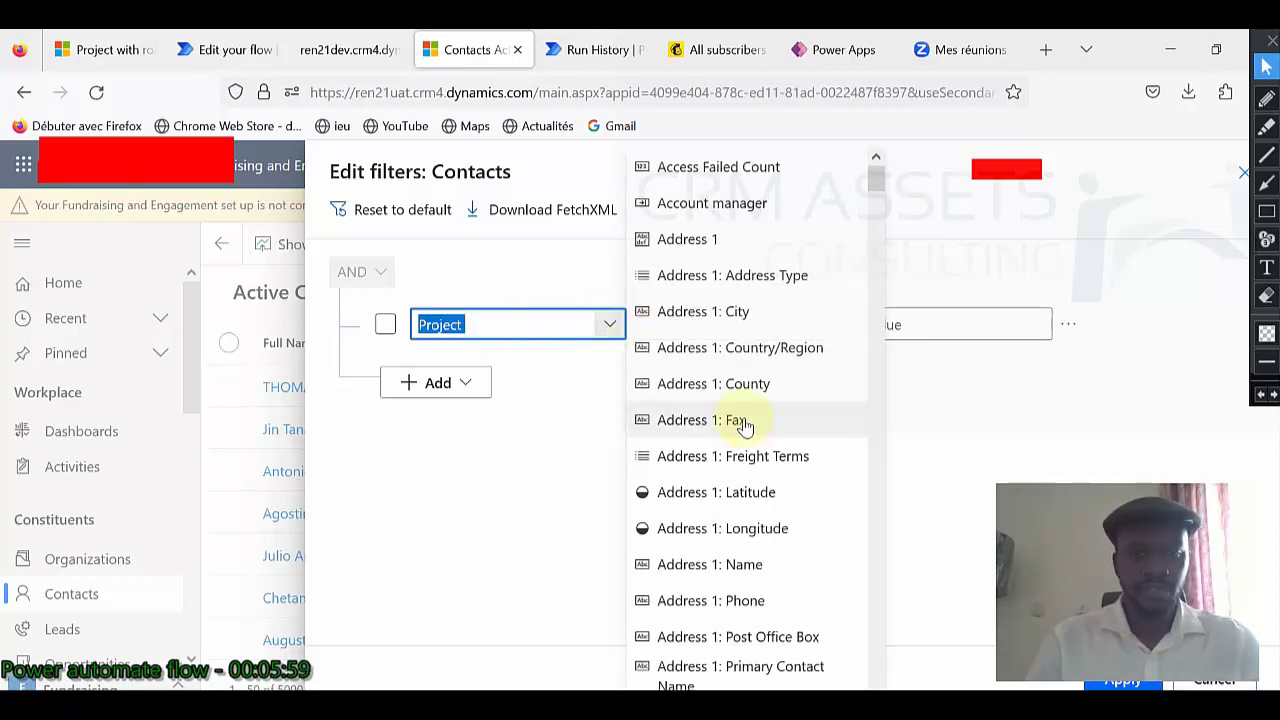
scroll(745, 425, "down", 15)
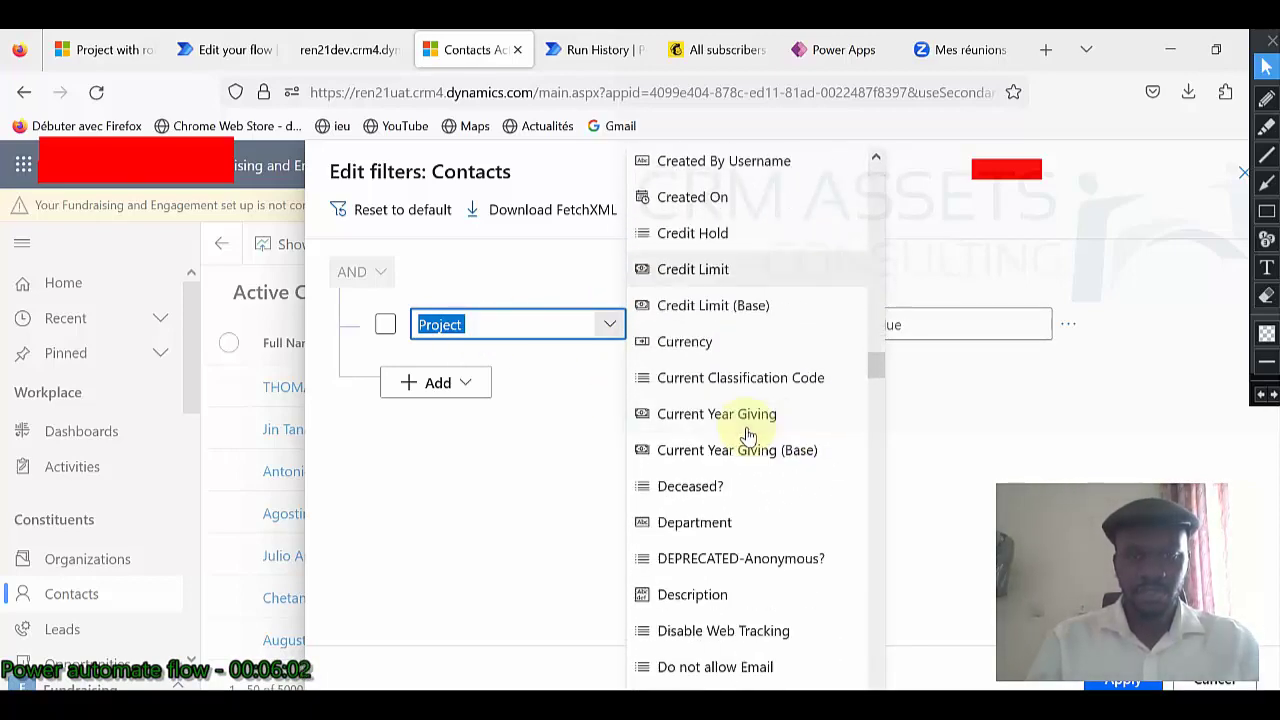
scroll(748, 435, "down", 20)
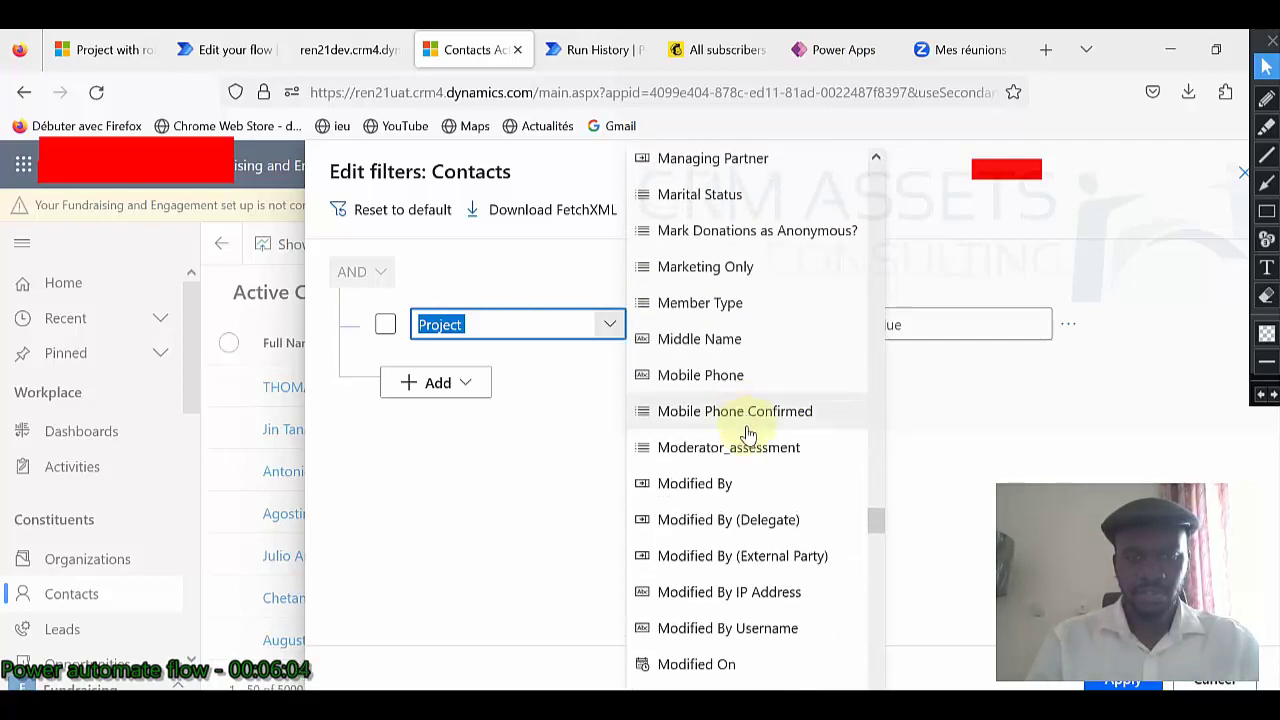
scroll(748, 435, "down", 10)
scroll(748, 435, "up", 1)
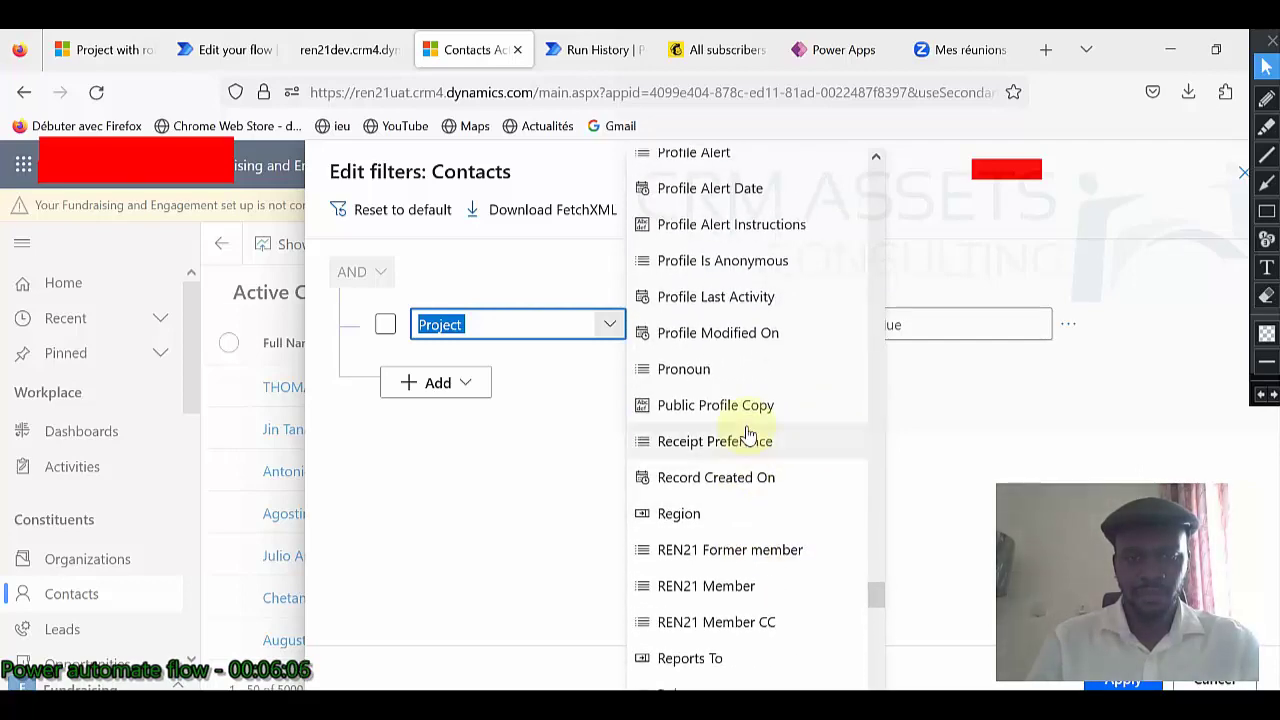
scroll(748, 435, "up", 3)
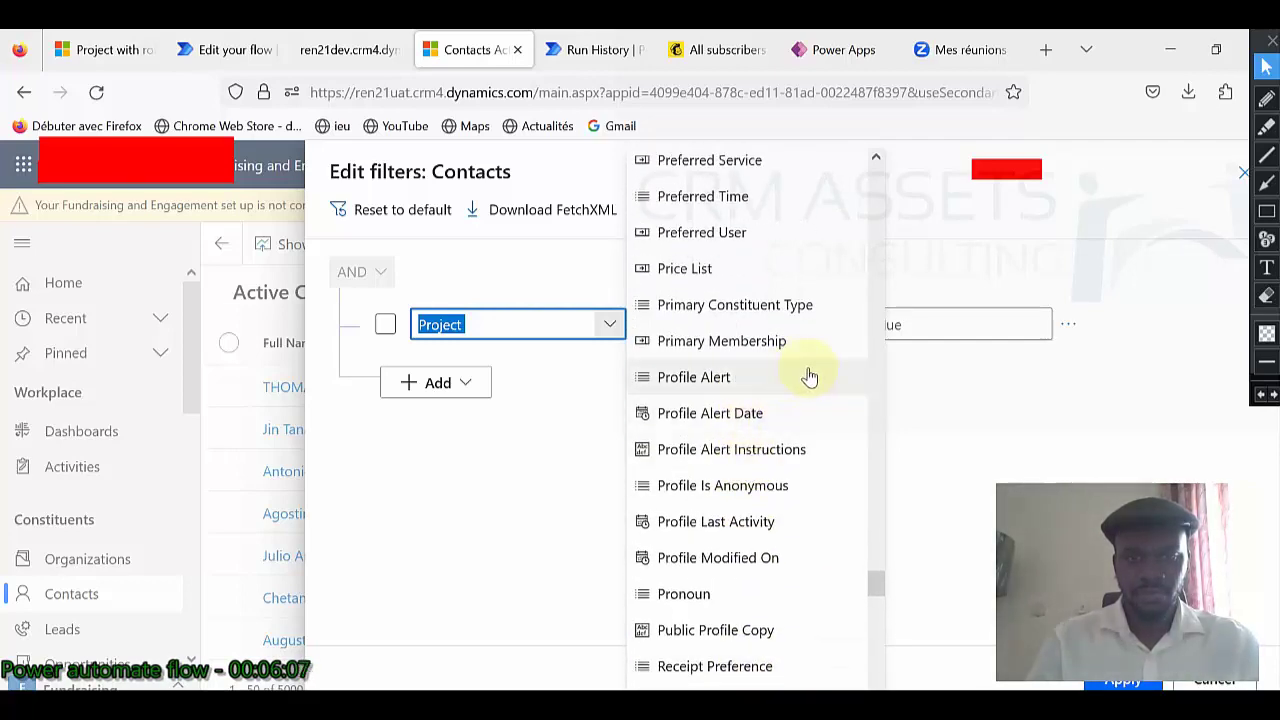
scroll(810, 376, "up", 3)
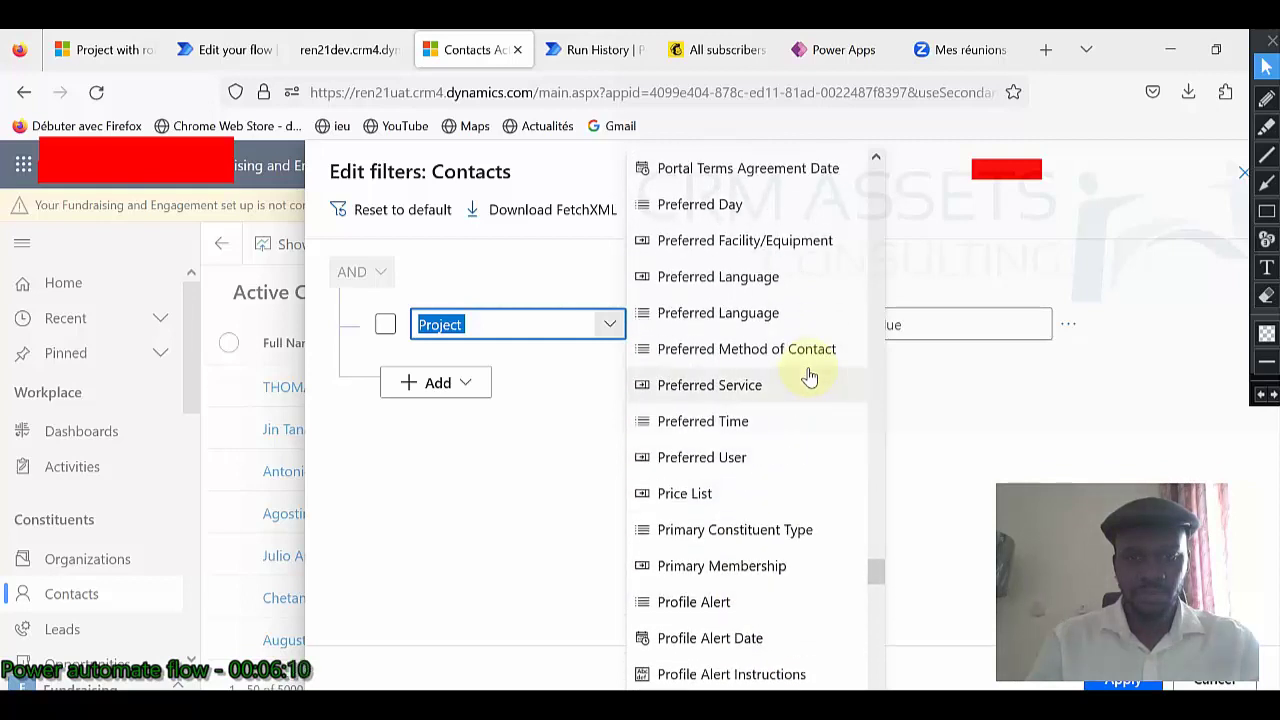
scroll(810, 376, "up", 2)
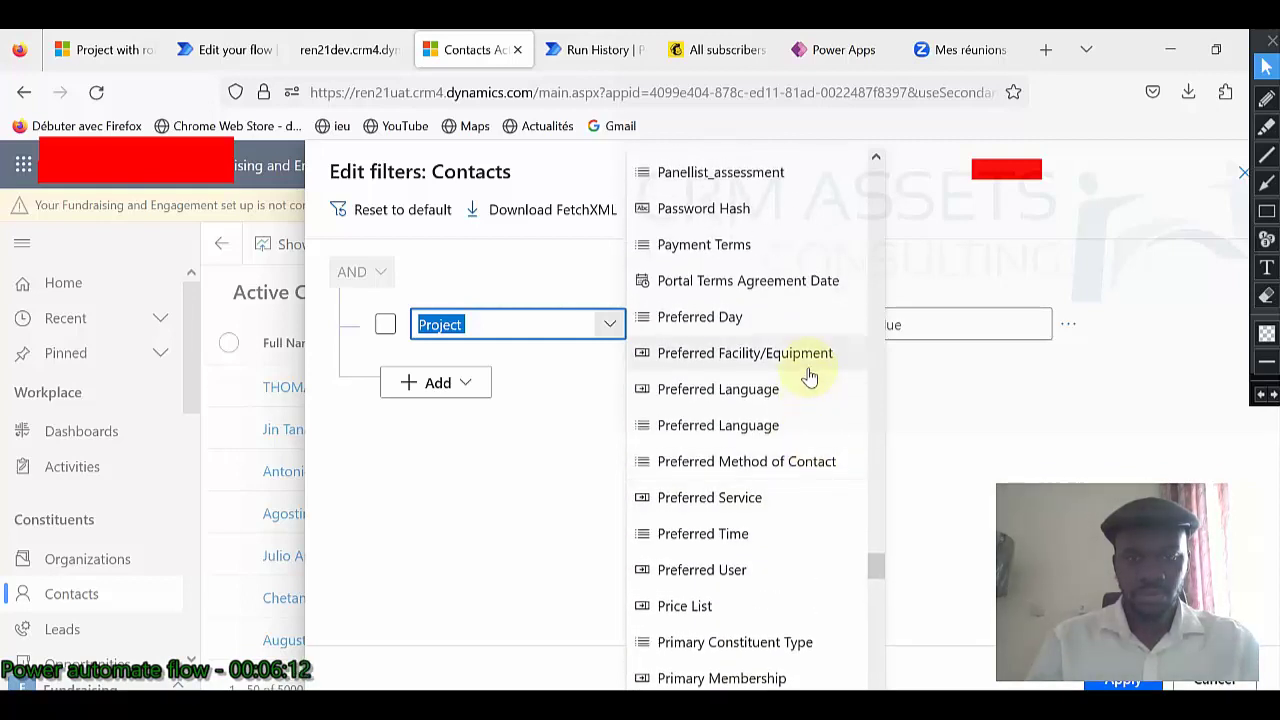
scroll(810, 376, "up", 3)
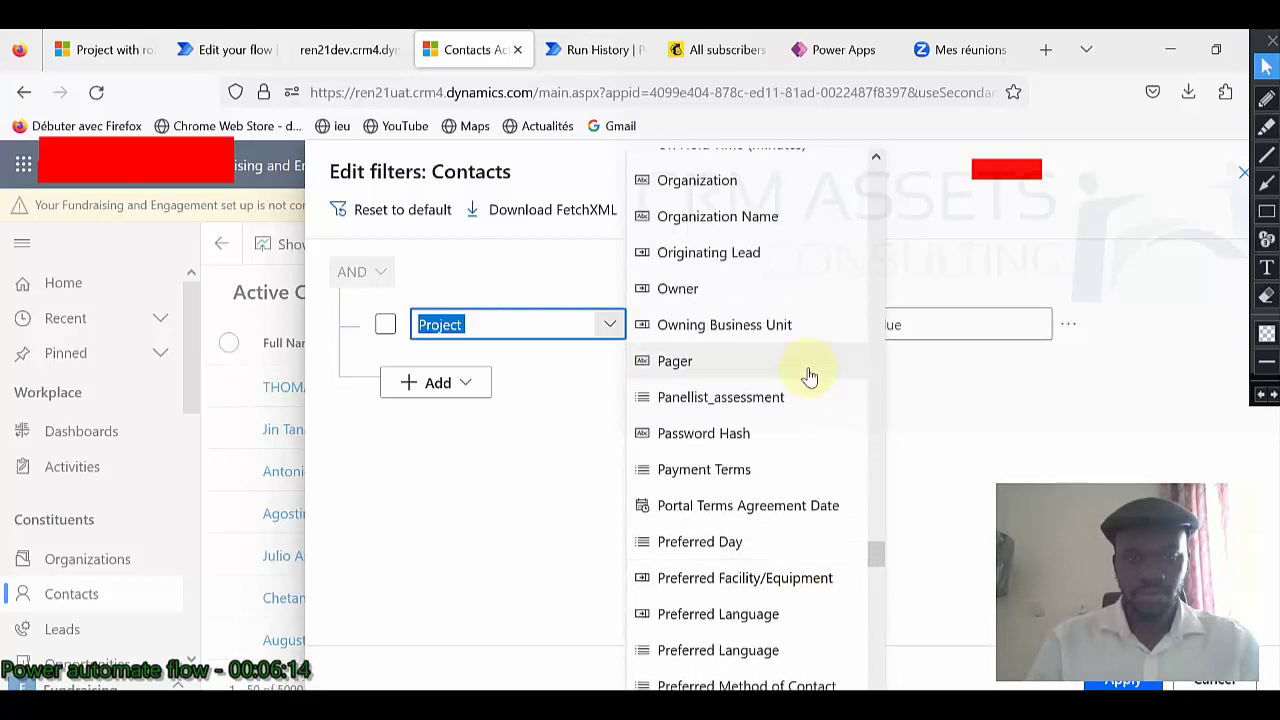
left_click(591, 423)
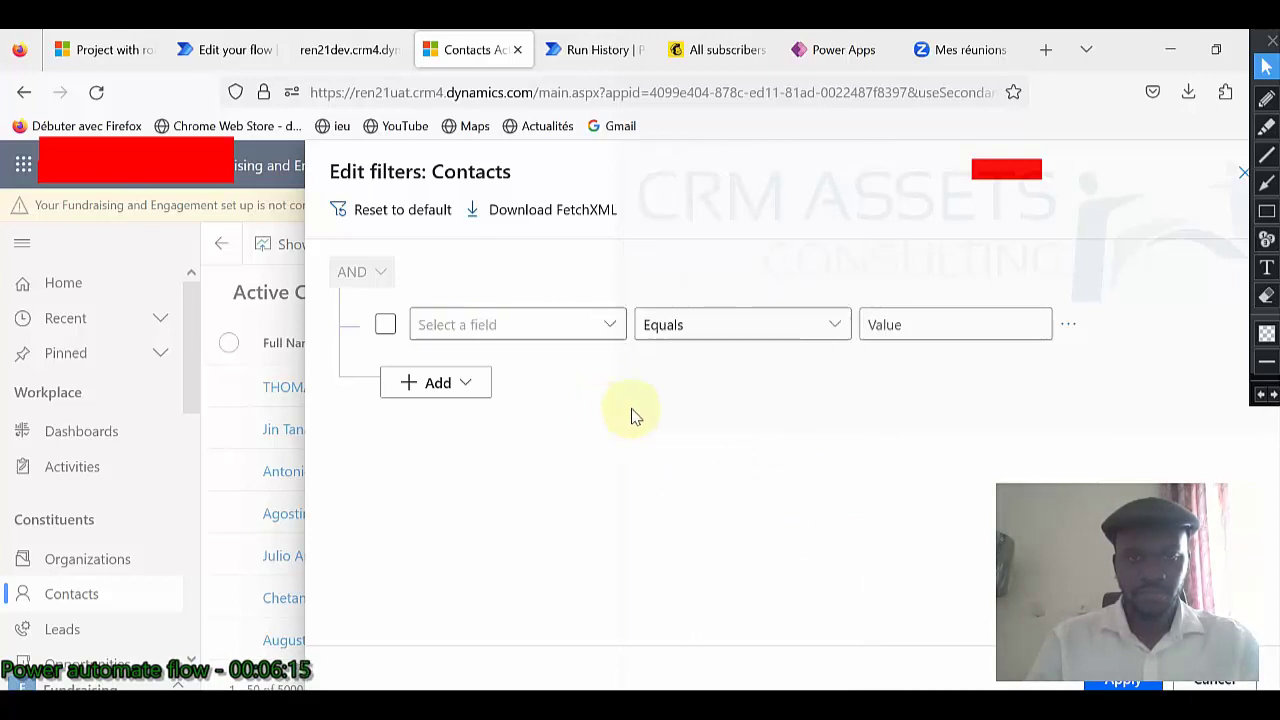
left_click(1068, 324)
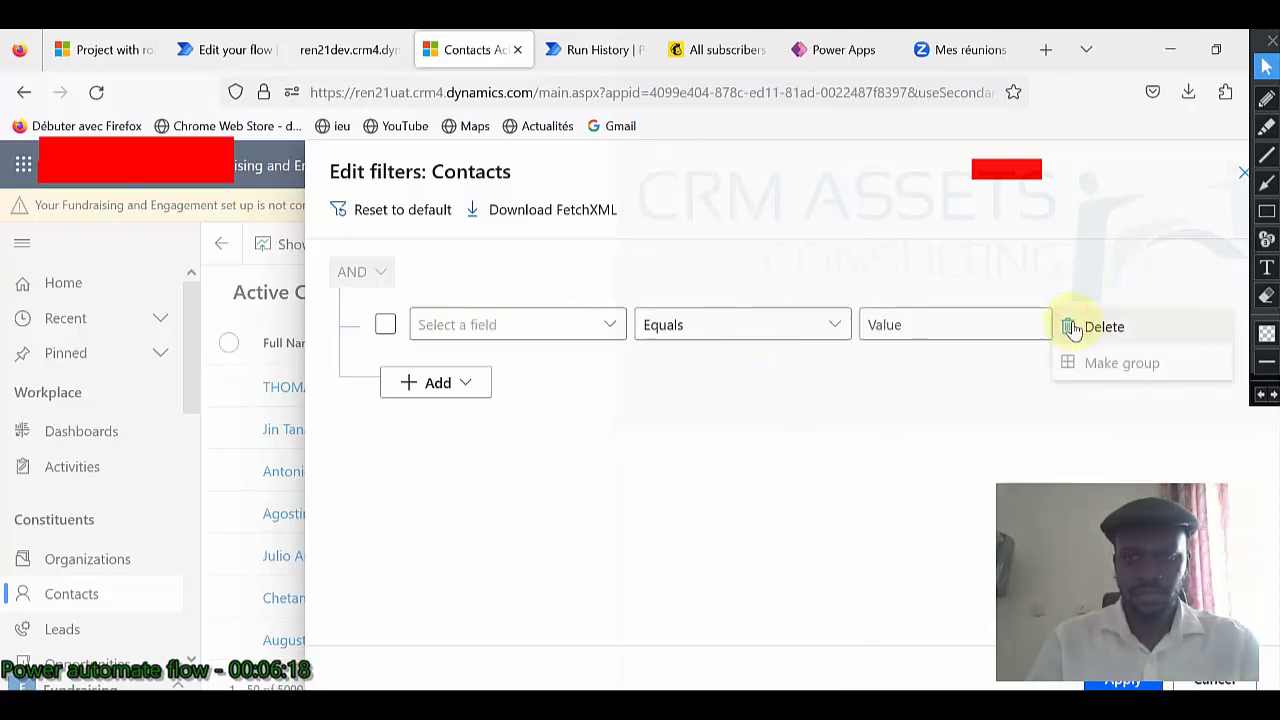
left_click(1243, 173)
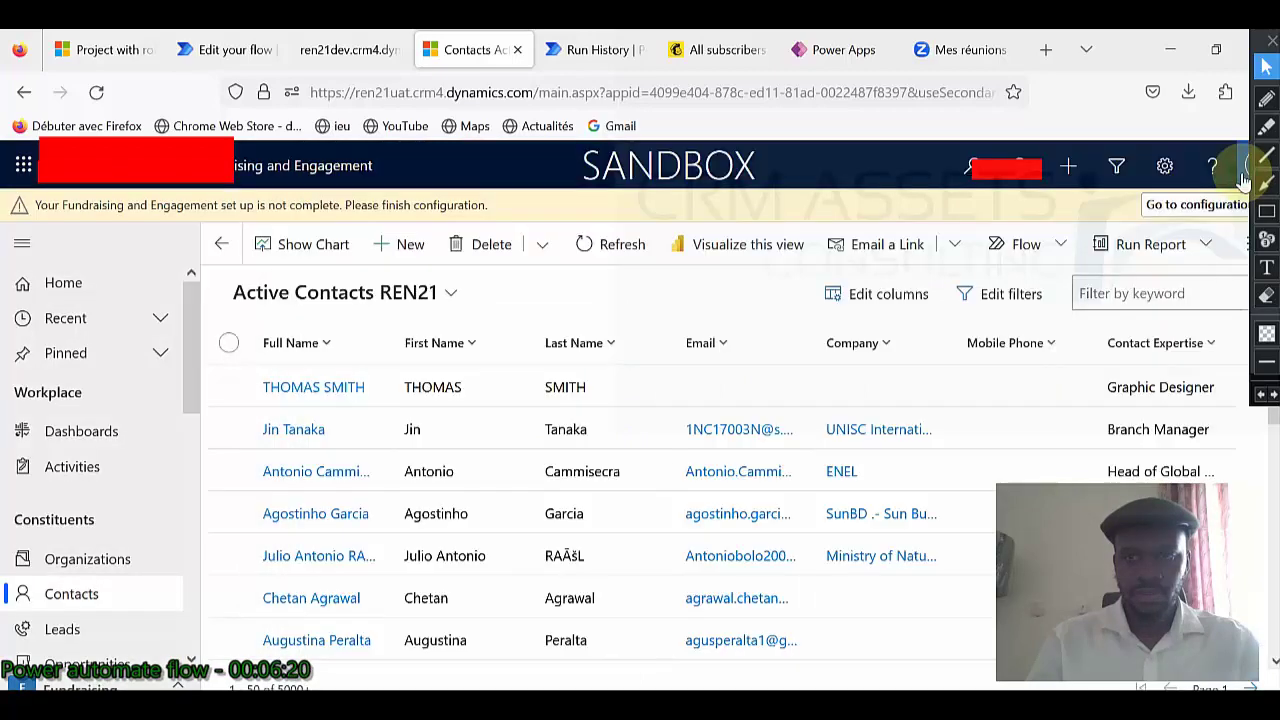
Start an advanced filter on the Project with roles table, found by searching 'pr'.
left_click(1116, 166)
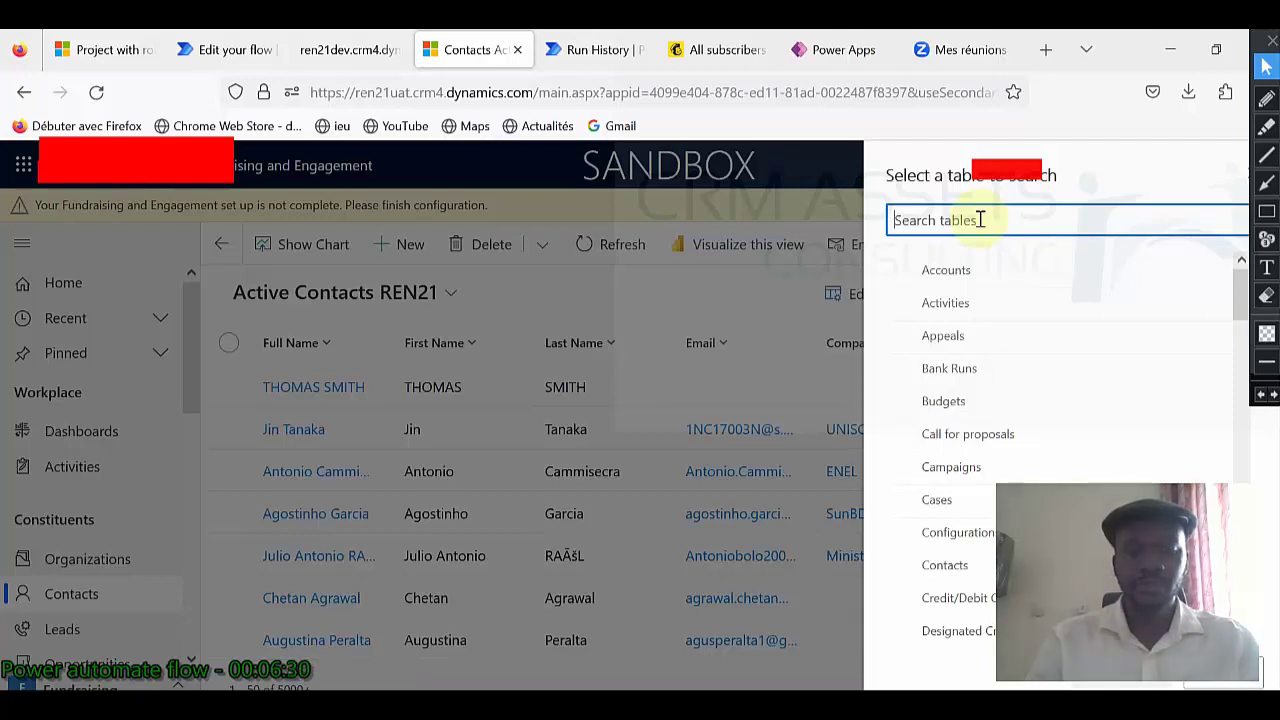
type("pr")
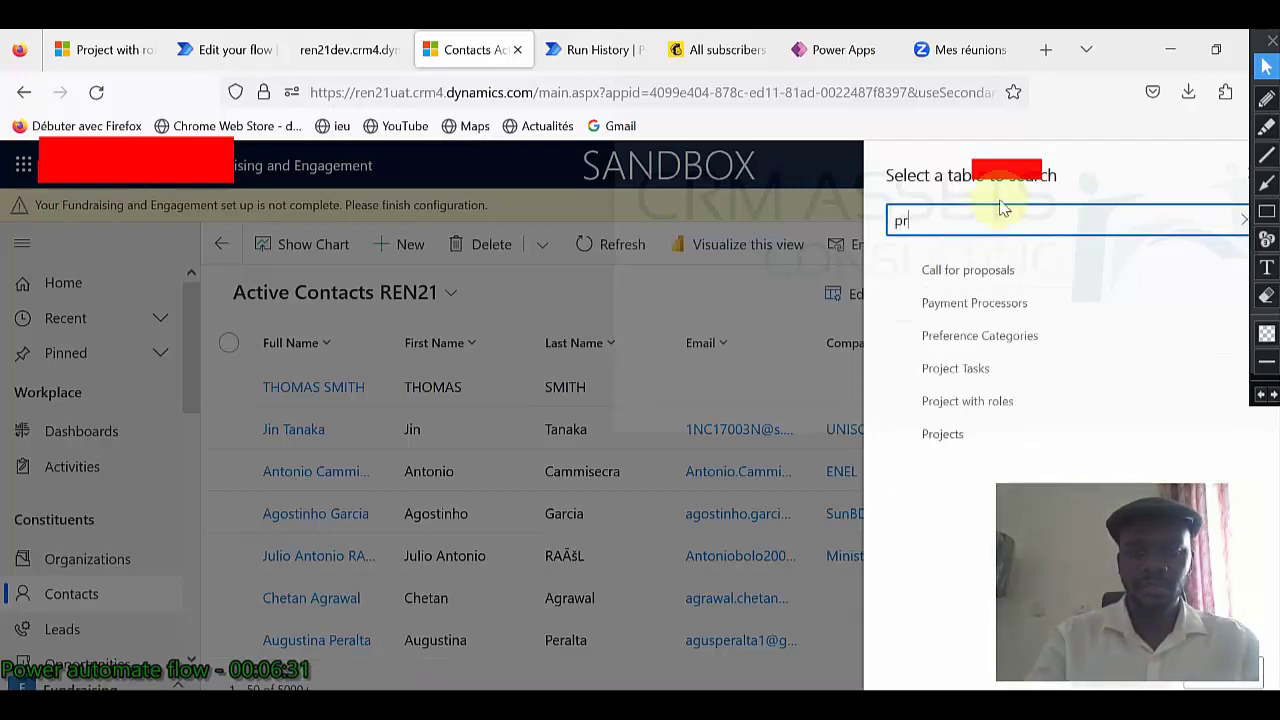
left_click(906, 401)
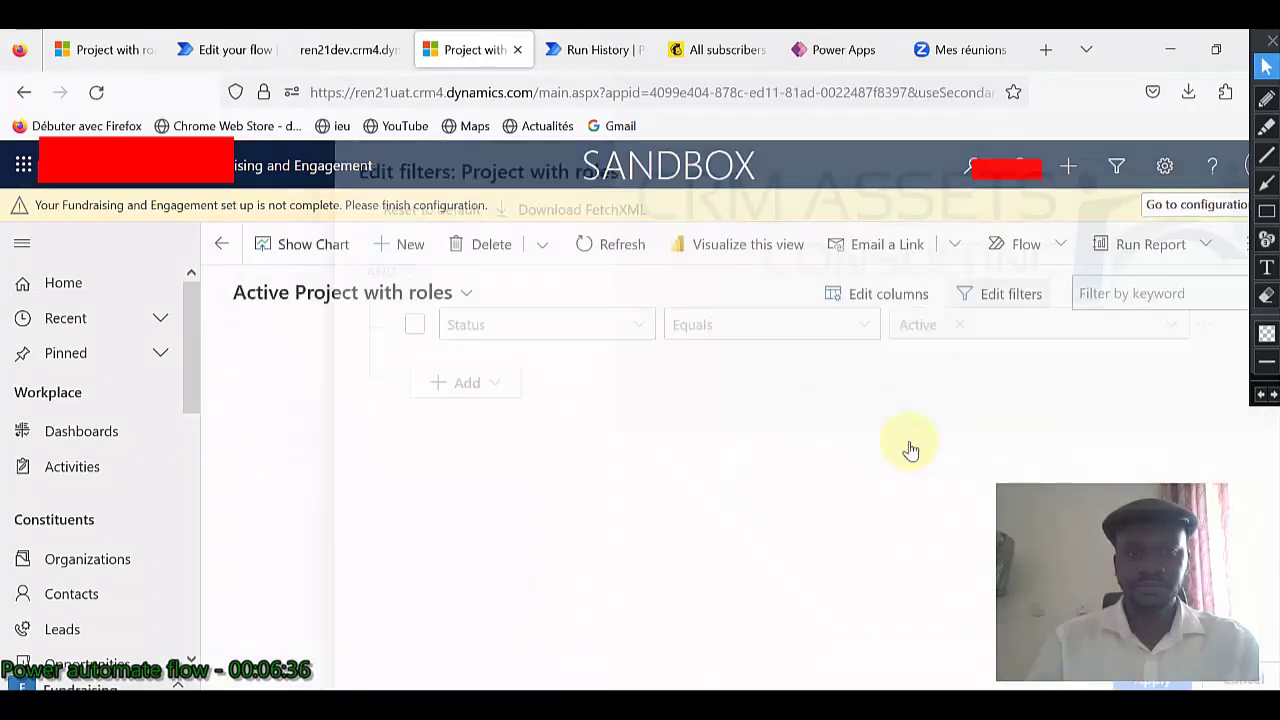
Remove the Status equals Active condition and add a related Contact (Contacts) condition.
left_click(1175, 332)
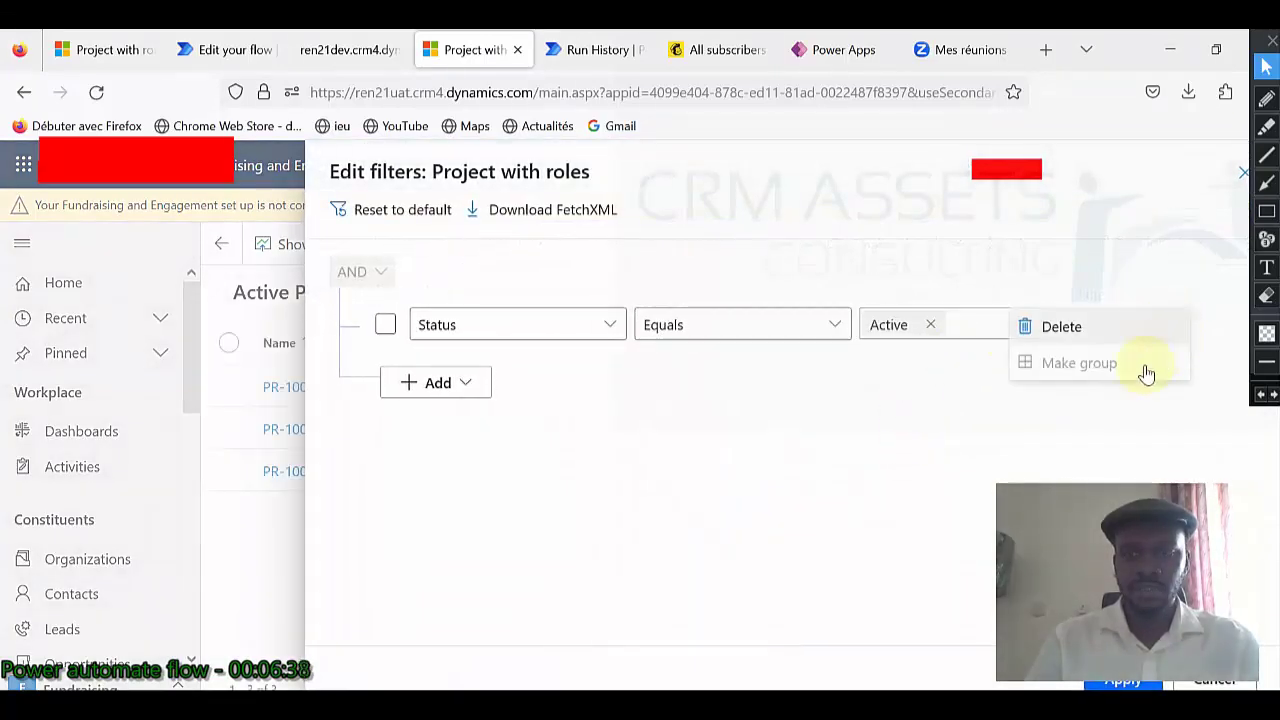
left_click(1094, 322)
left_click(472, 318)
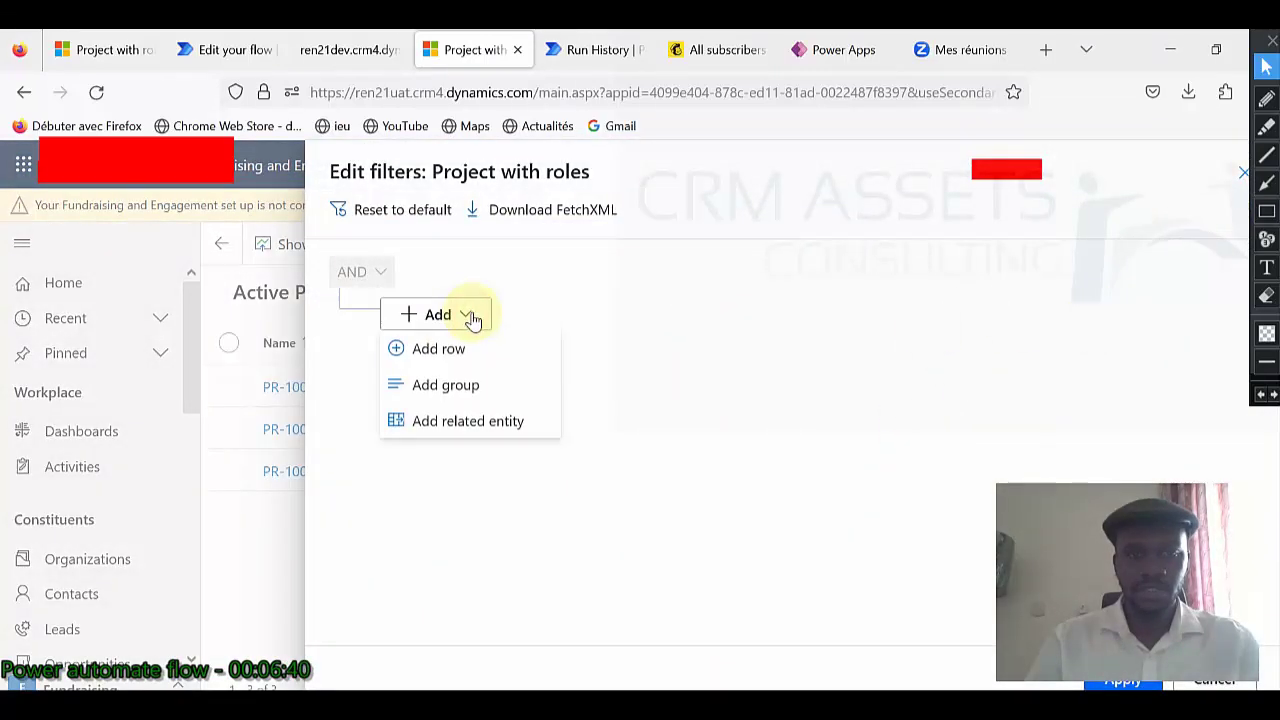
left_click(480, 421)
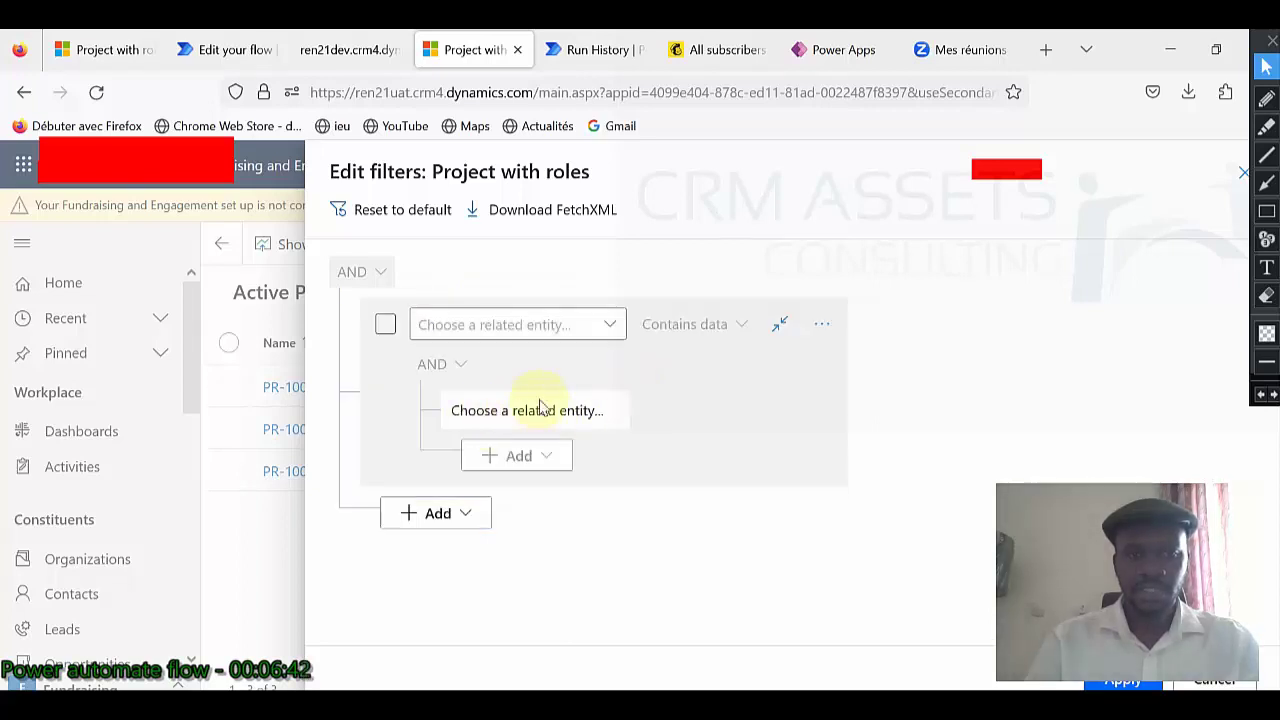
left_click(515, 318)
type("Contact (Contacts")
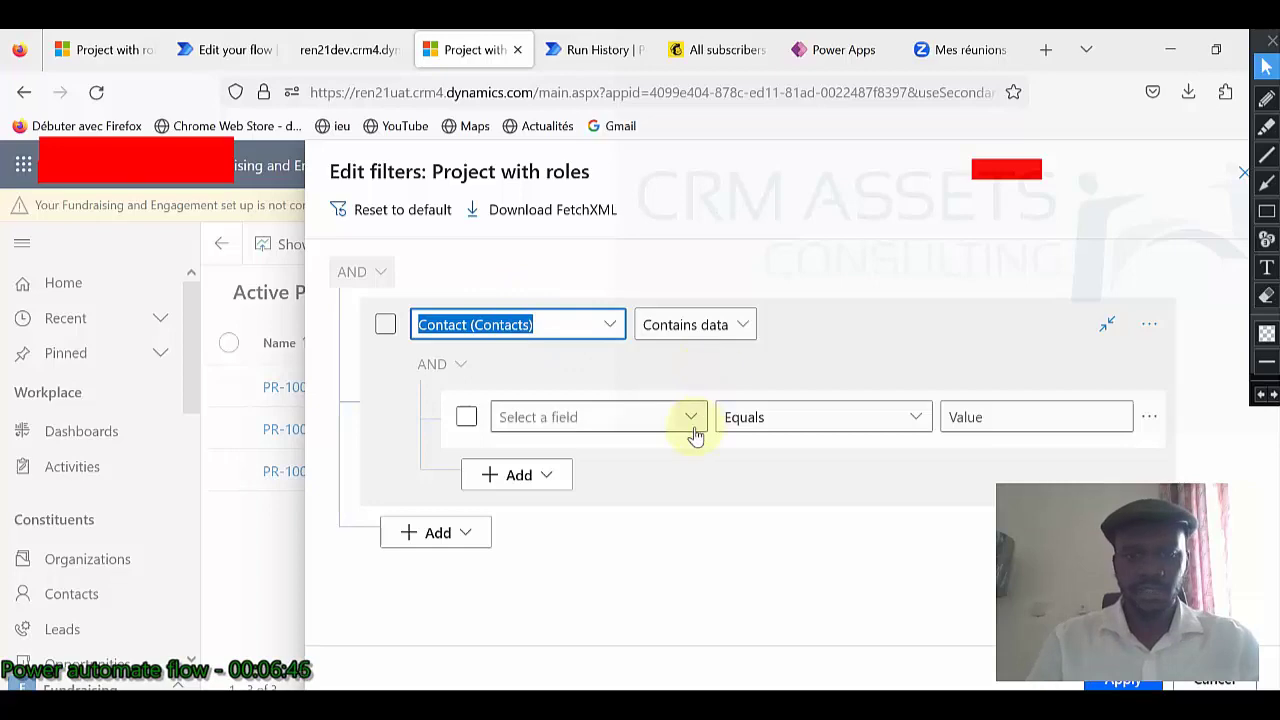
Set the related contact condition's field to Email with Equals.
left_click(690, 419)
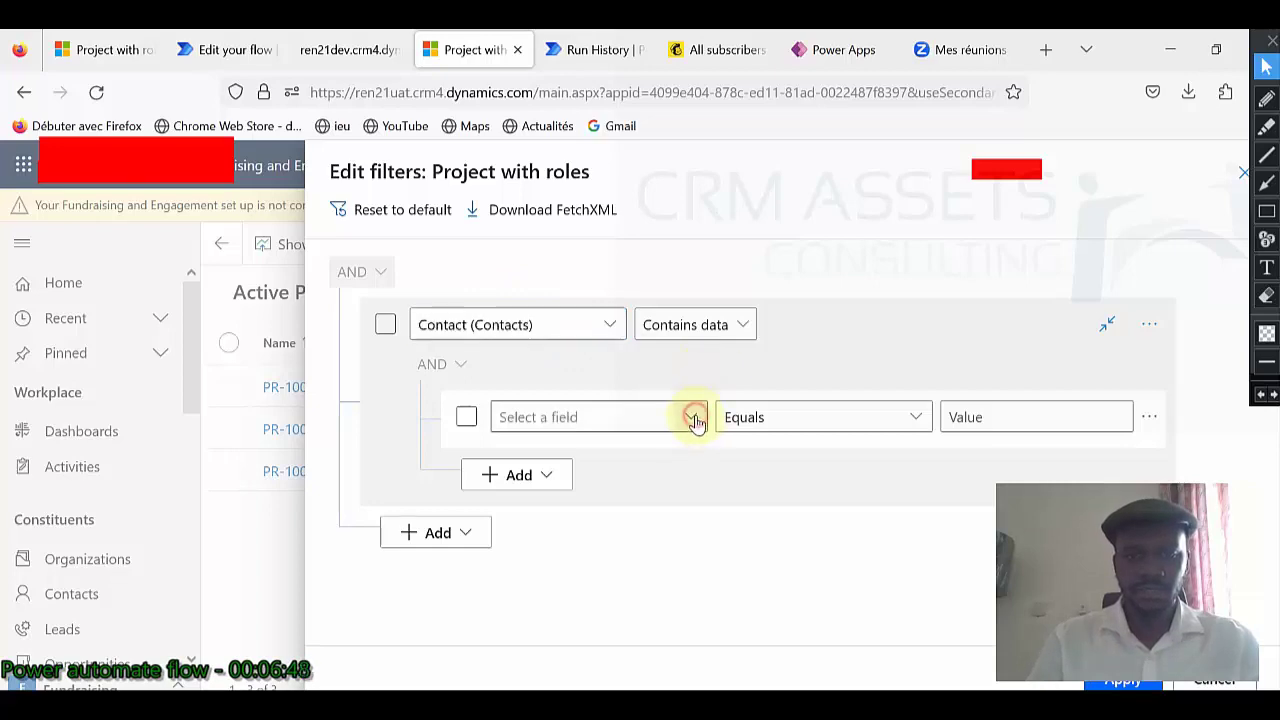
scroll(820, 460, "down", 3)
scroll(815, 462, "down", 8)
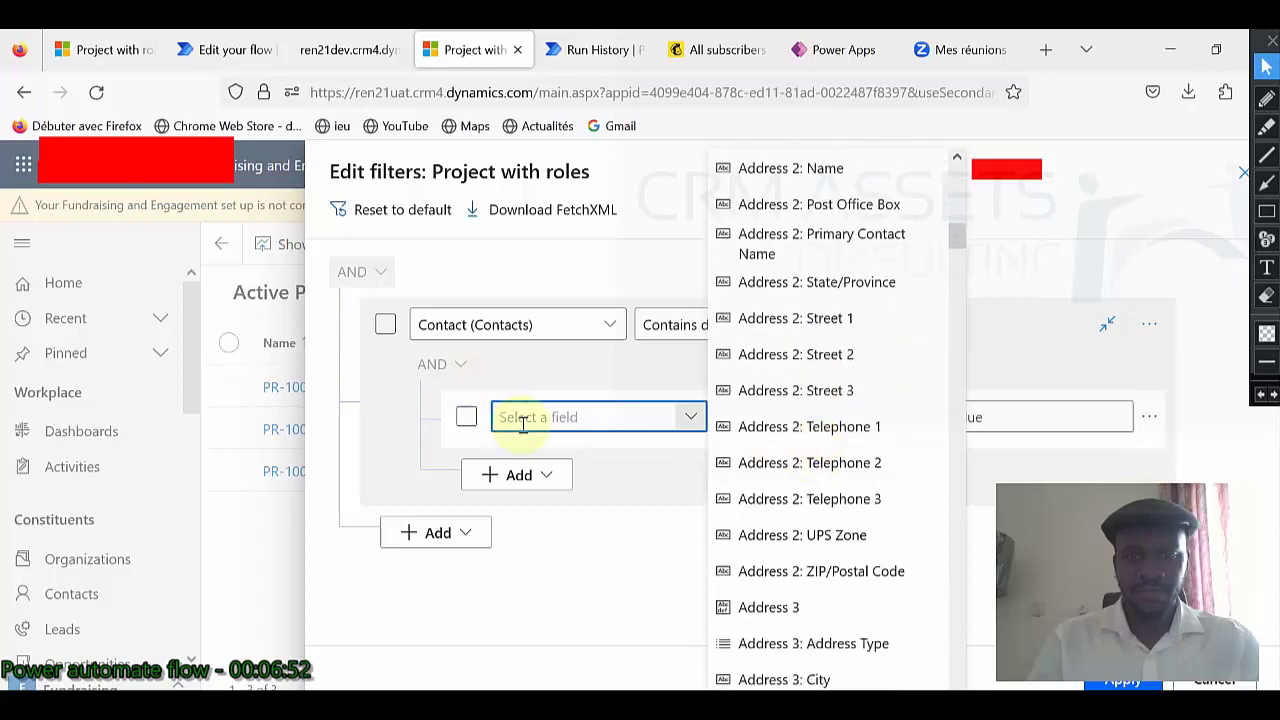
type("Nam")
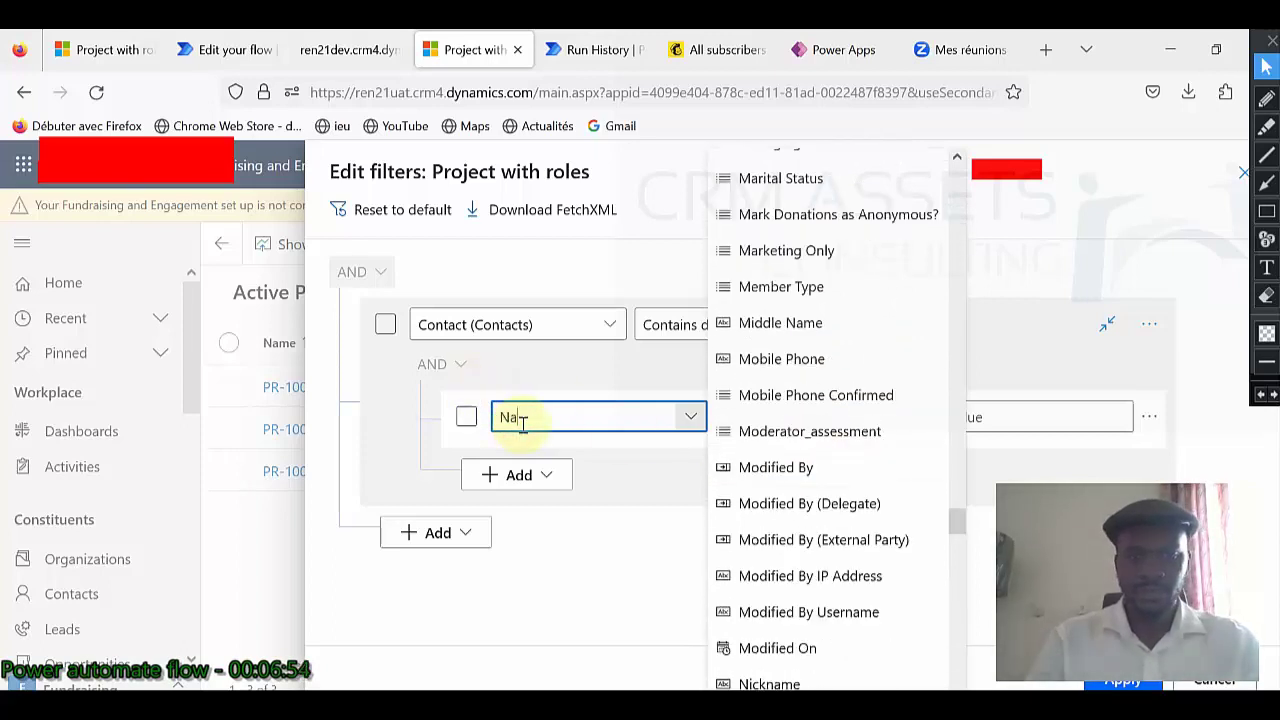
key("BackSpace")
key("BackSpace")
key("BackSpace")
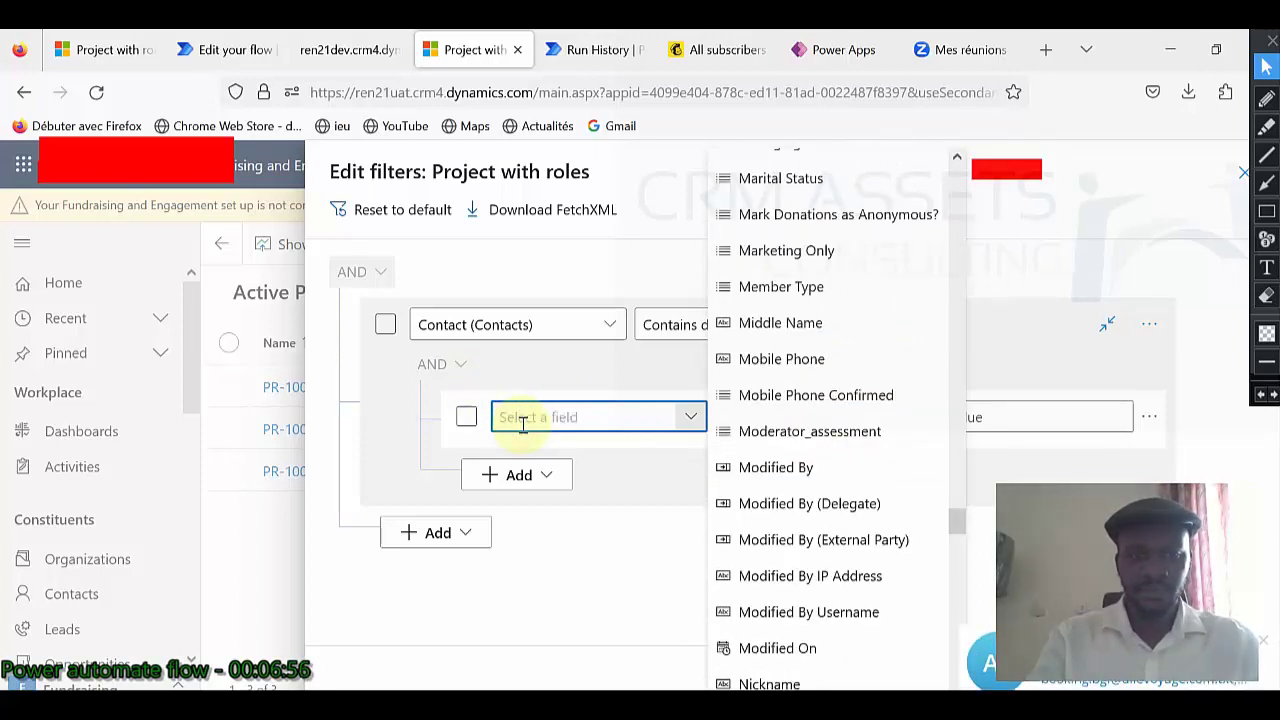
left_click(695, 419)
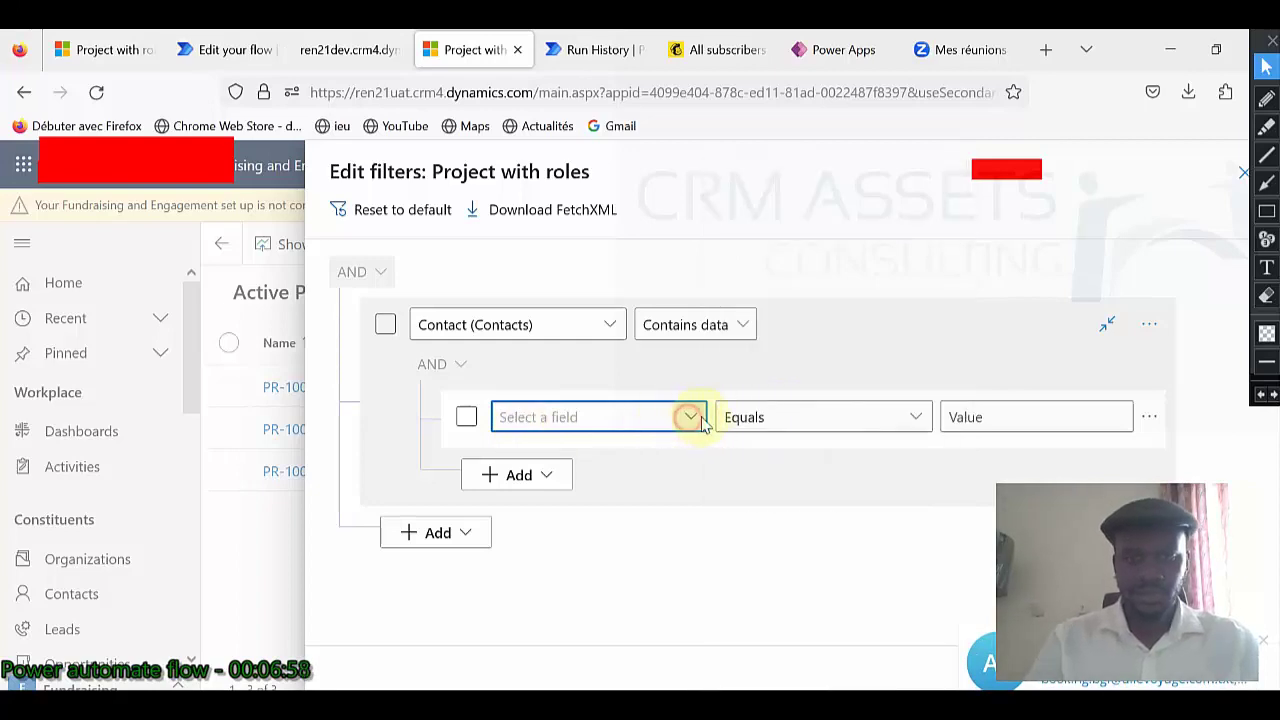
left_click(690, 417)
scroll(836, 458, "down", 4)
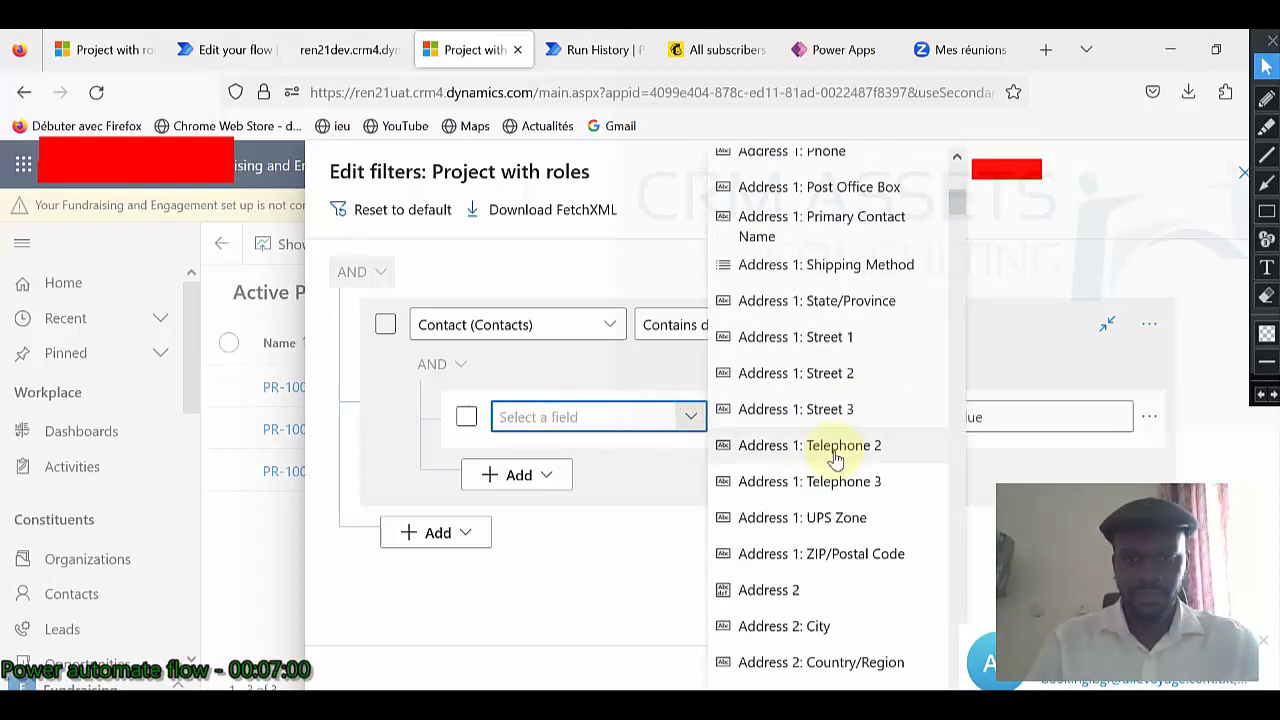
scroll(836, 458, "down", 10)
scroll(836, 458, "down", 12)
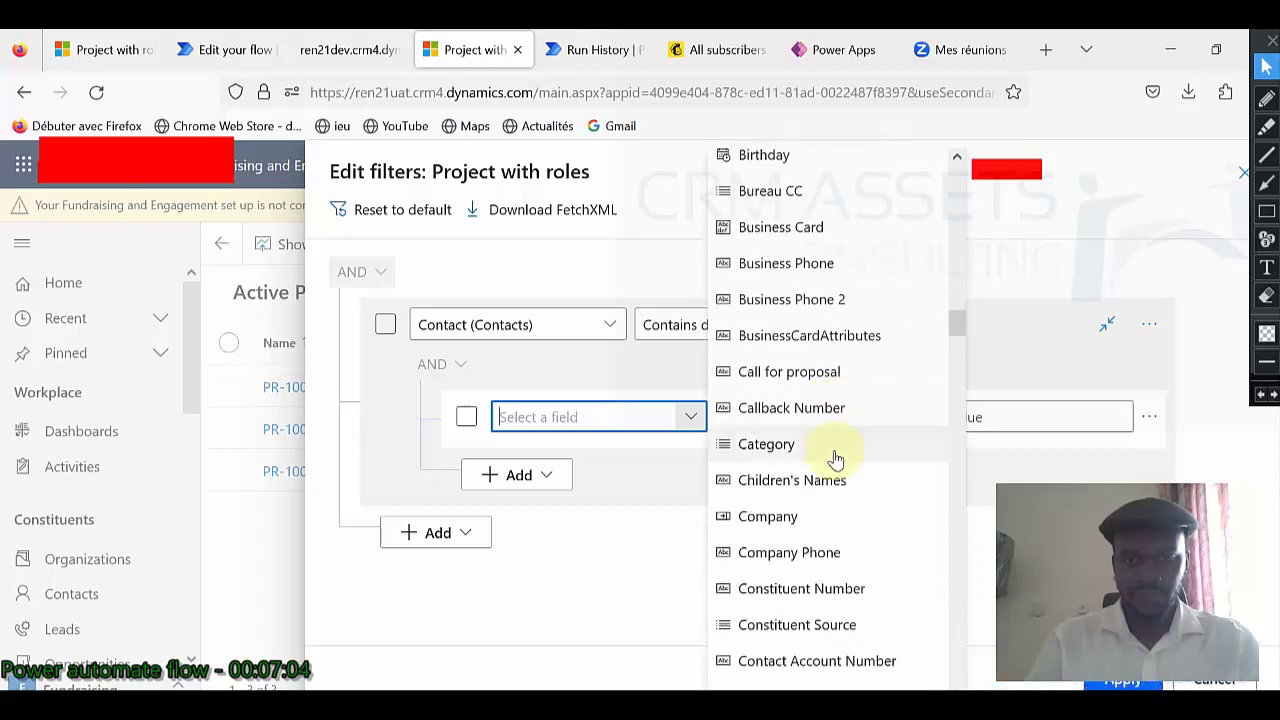
scroll(836, 458, "down", 10)
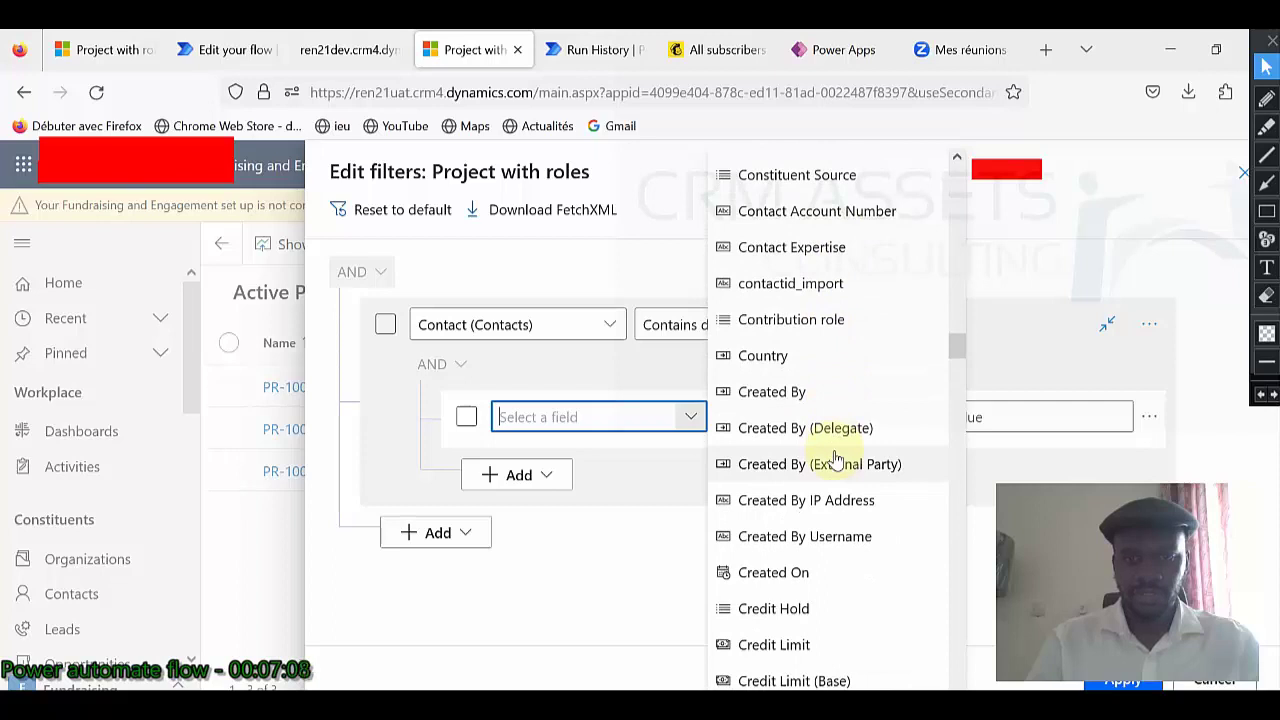
scroll(836, 458, "down", 12)
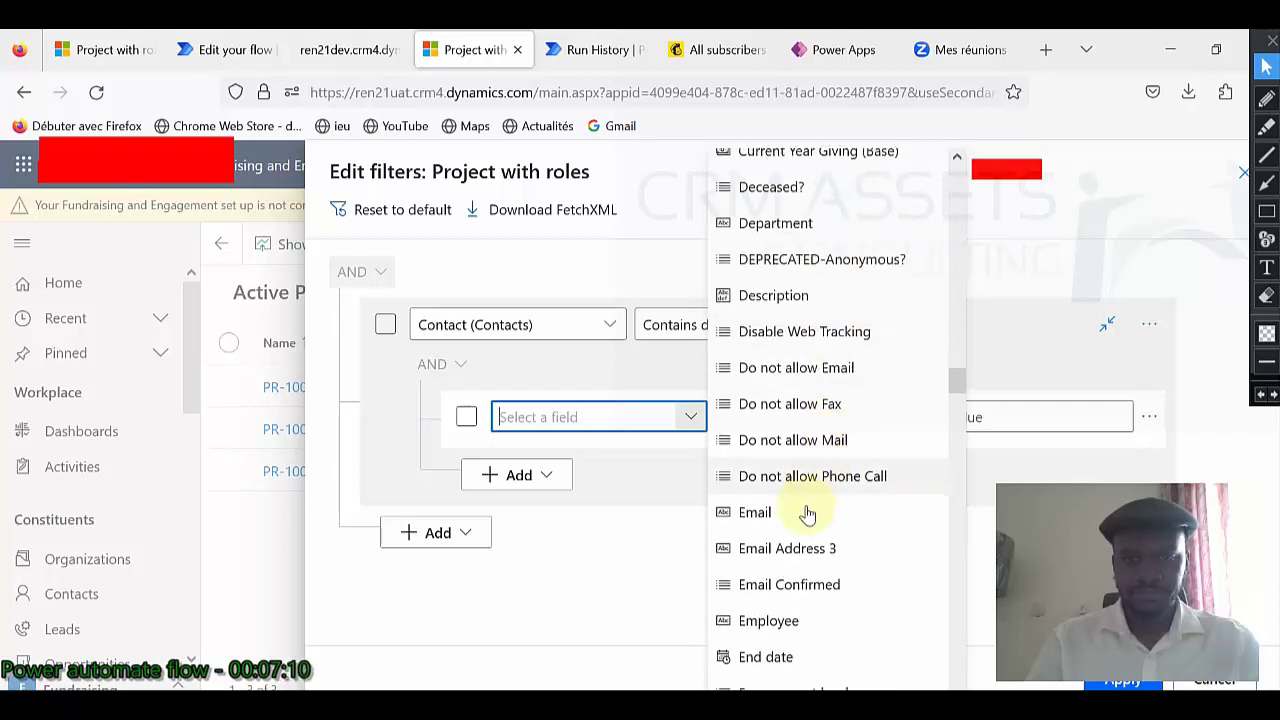
left_click(808, 514)
left_click(994, 420)
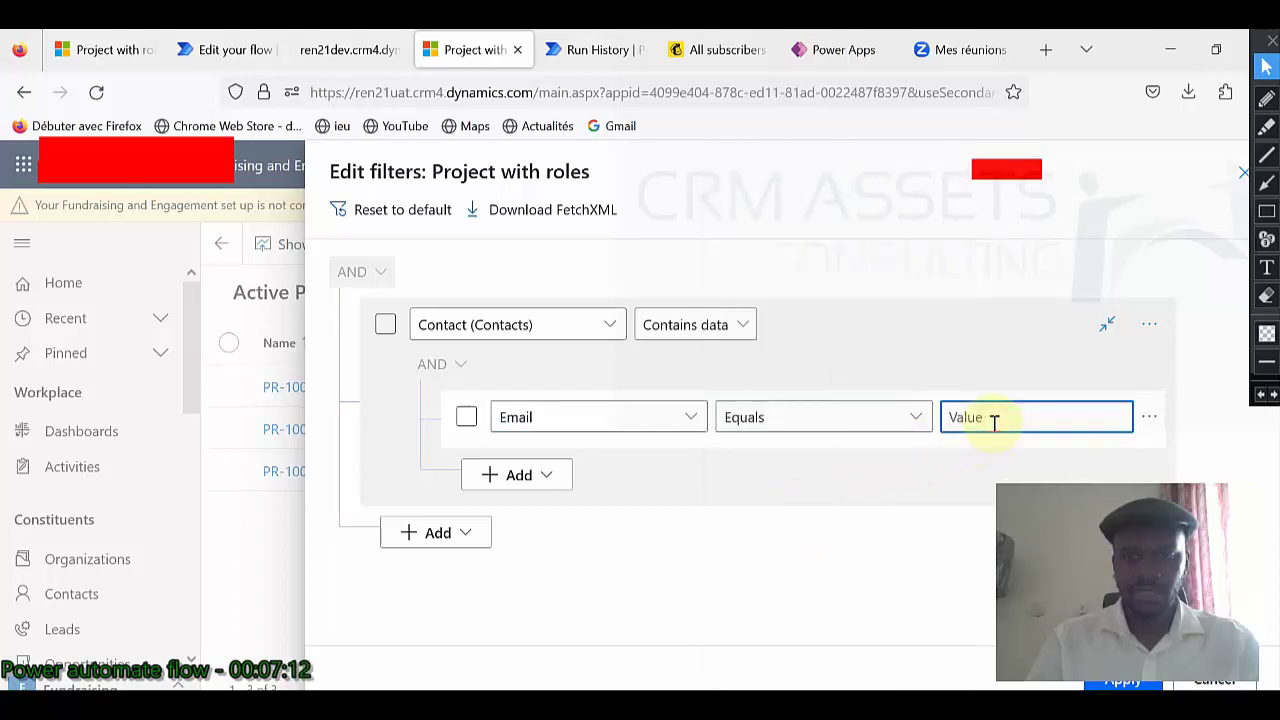
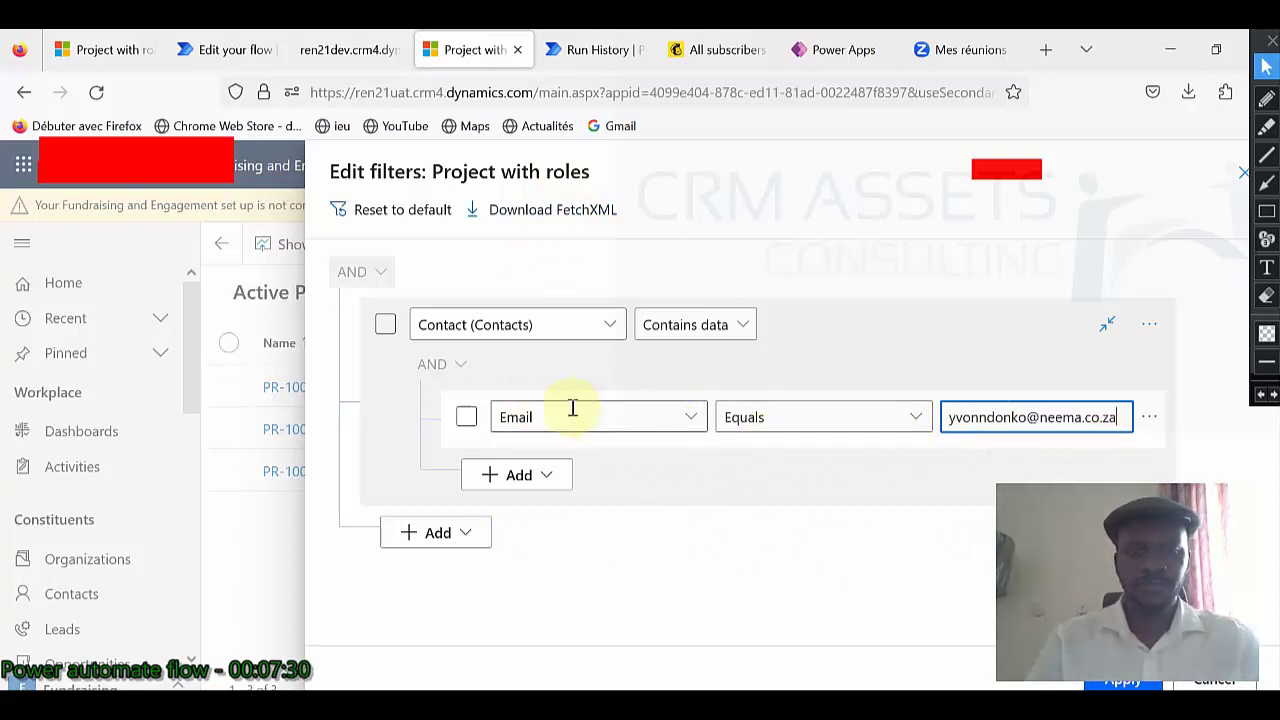
Enter the contact's email address and export the filter as FetchXML(4).xml.
left_click(556, 212)
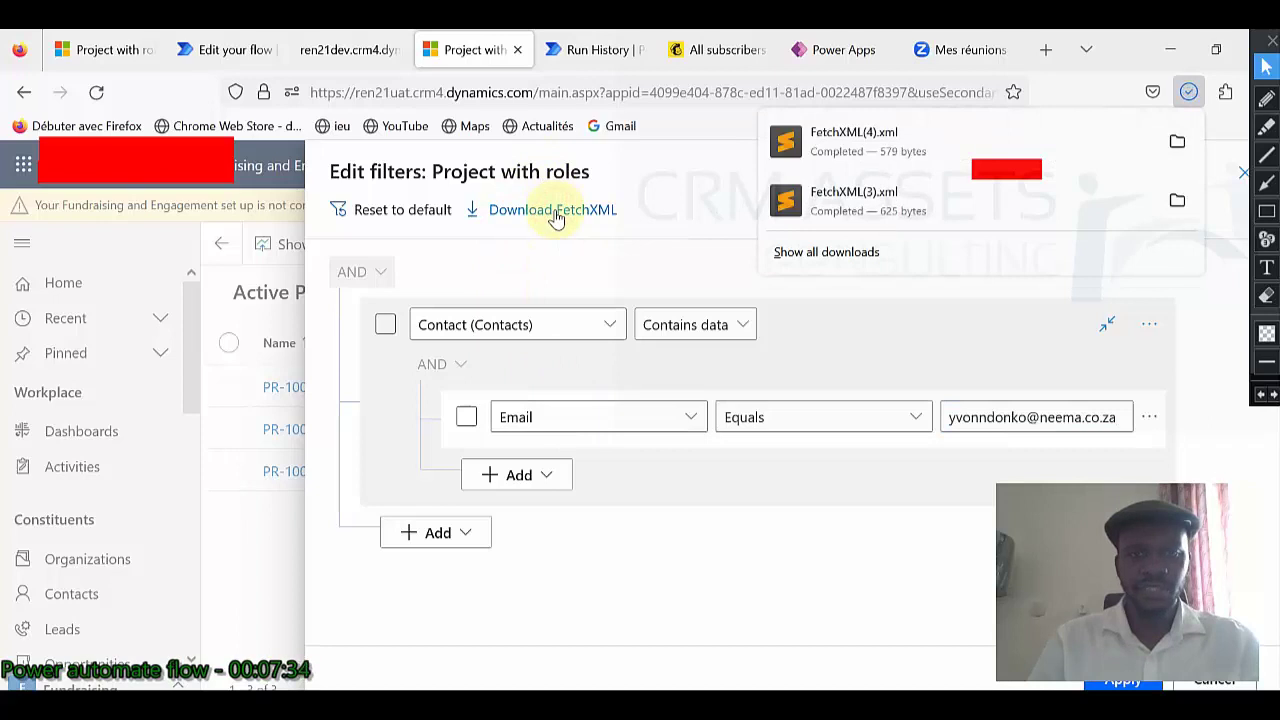
left_click(877, 141)
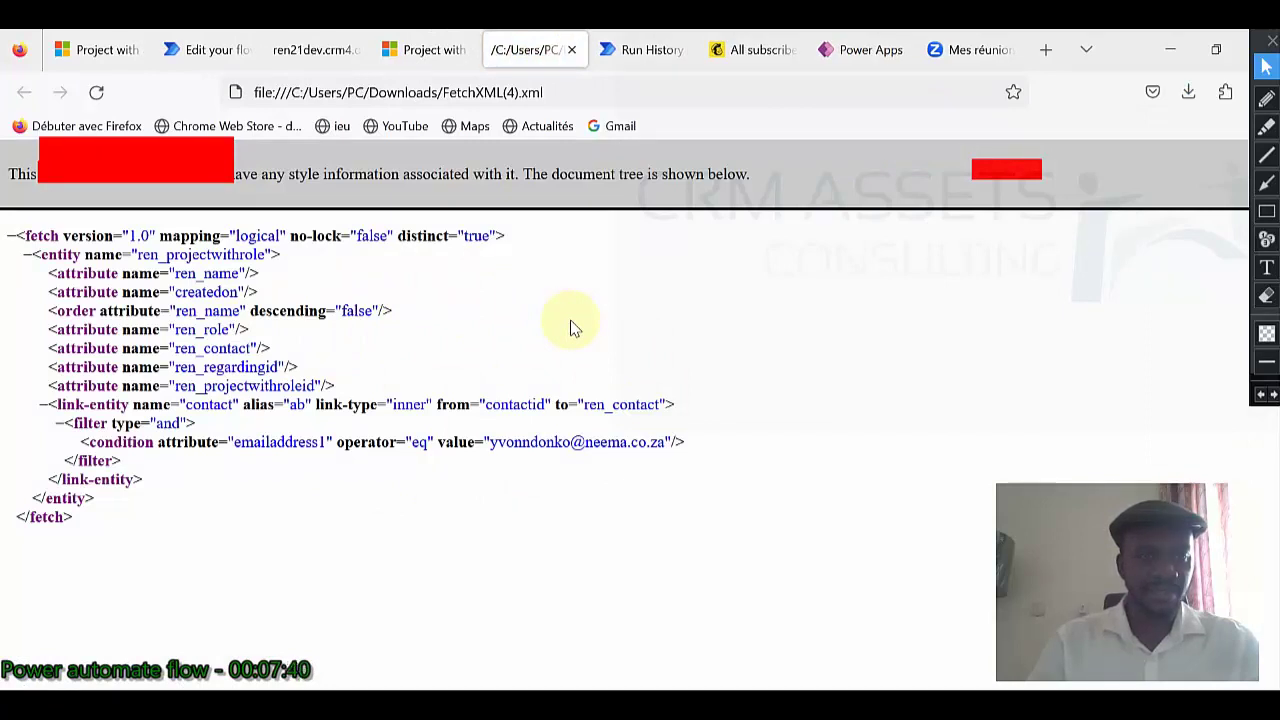
Review the ren_contact and ren_regardingid attribute lines in the FetchXML, then return to the flow.
left_click_drag(40, 348, 288, 367)
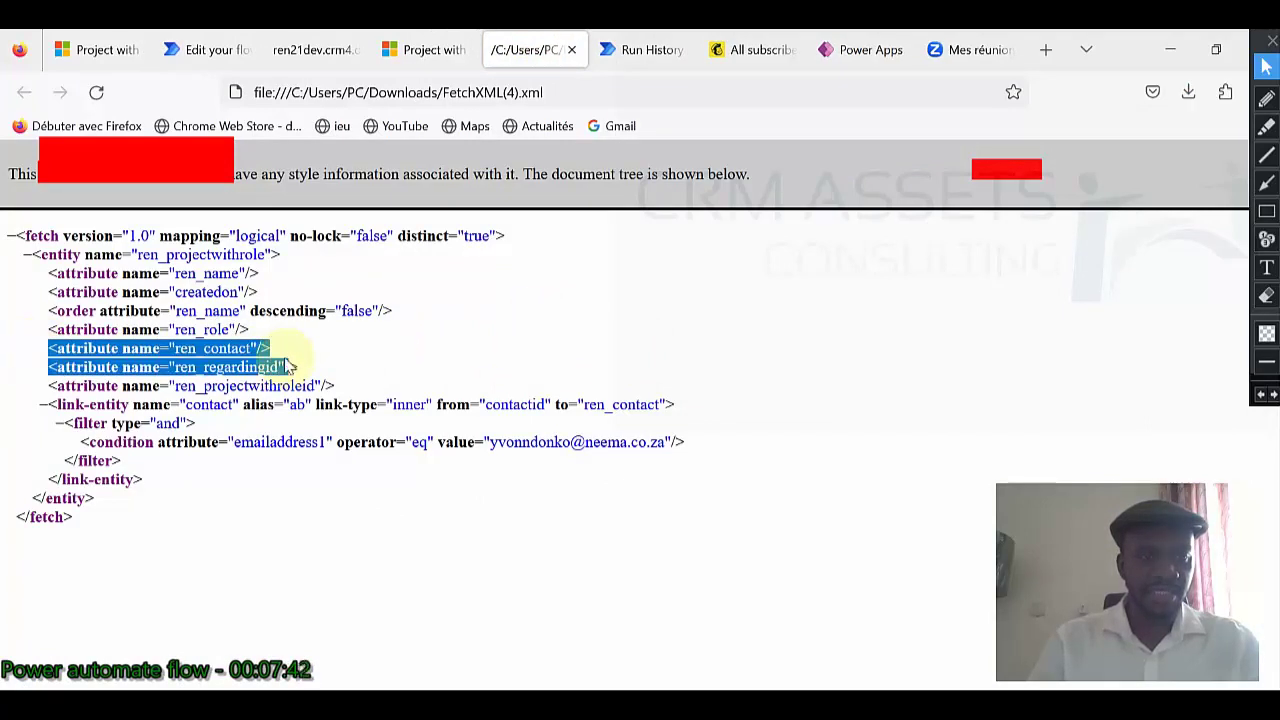
left_click(270, 345)
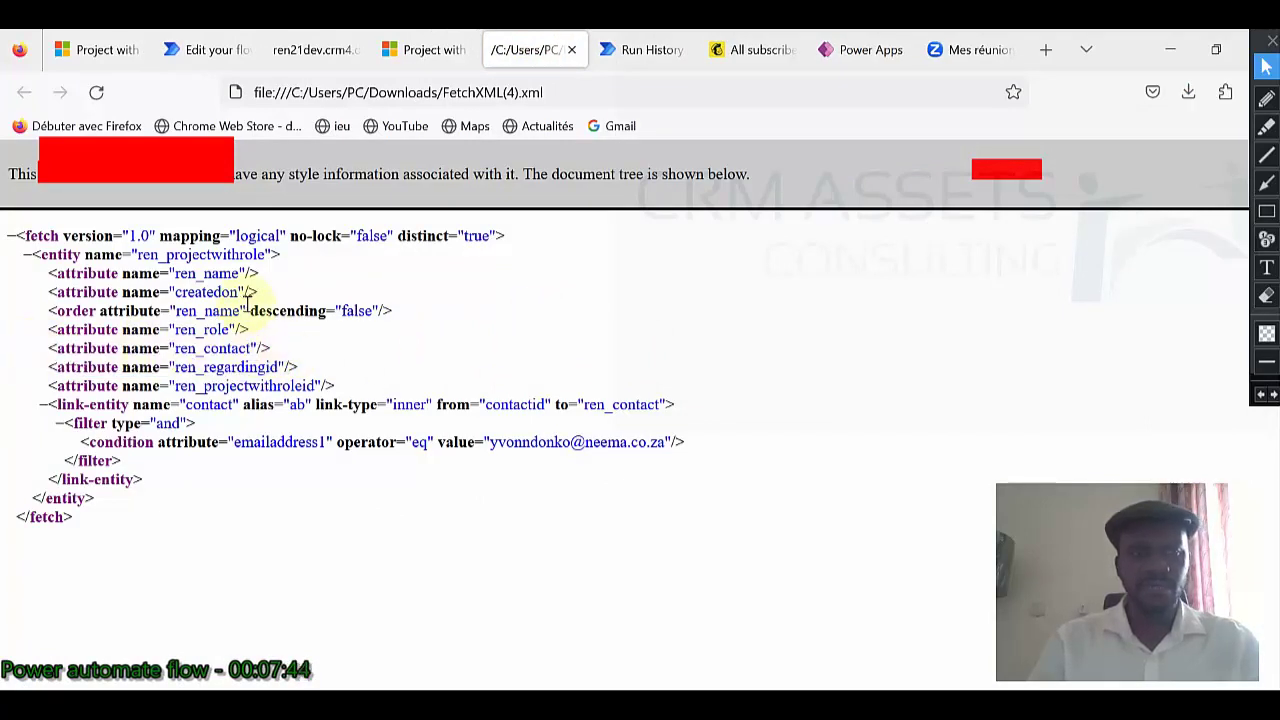
left_click(207, 50)
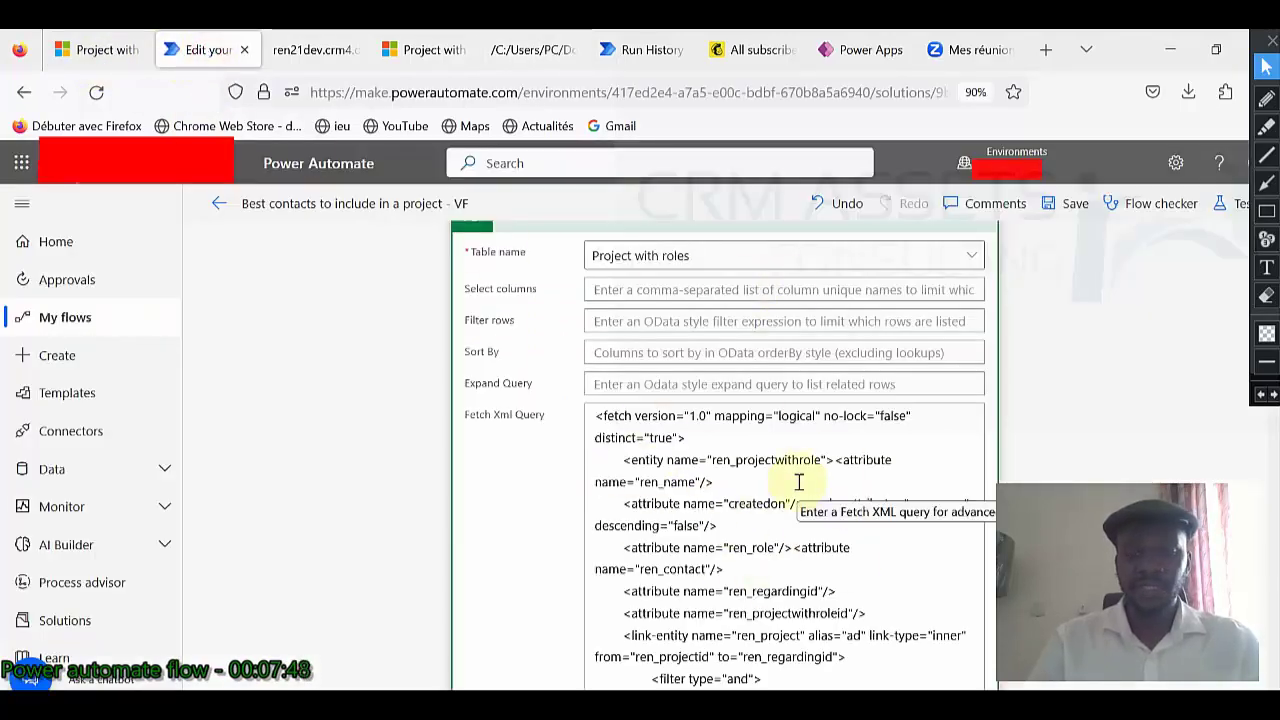
Read through the Fetch Xml Query, then expand Parse Project with roles to show its Content and Schema.
scroll(799, 482, "down", 6)
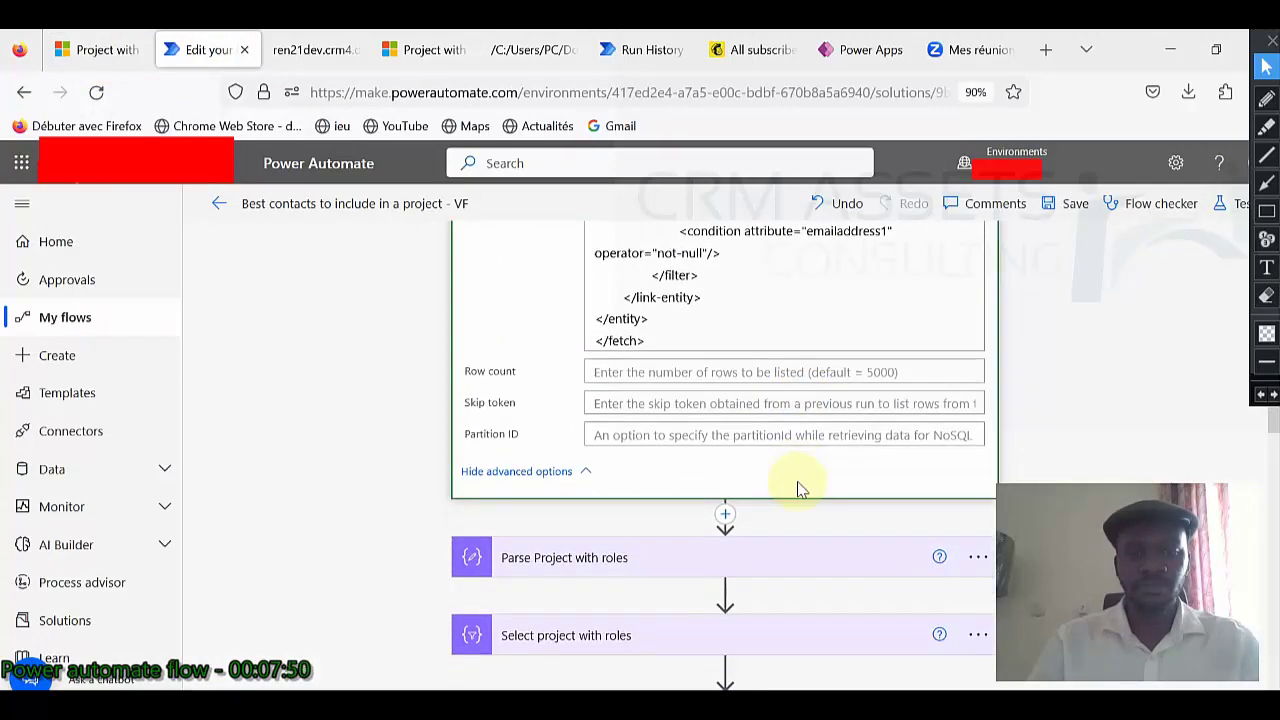
scroll(799, 480, "up", 3)
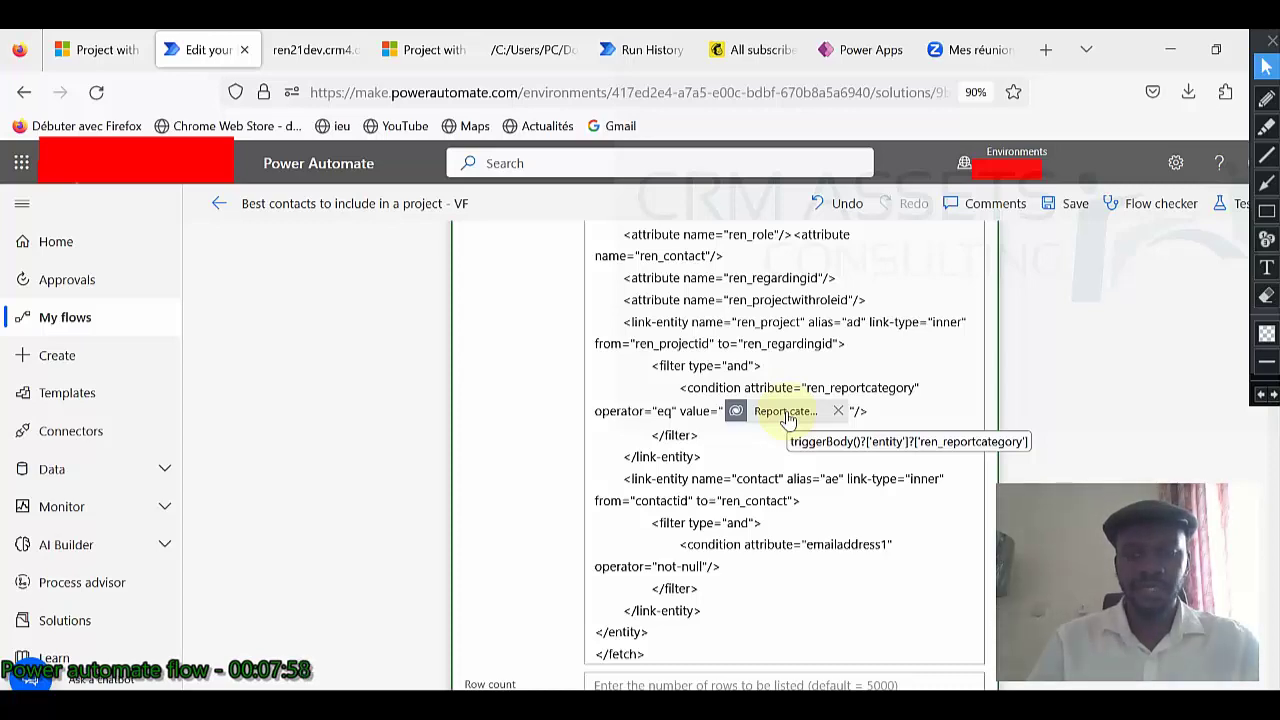
scroll(788, 414, "down", 5)
left_click(675, 456)
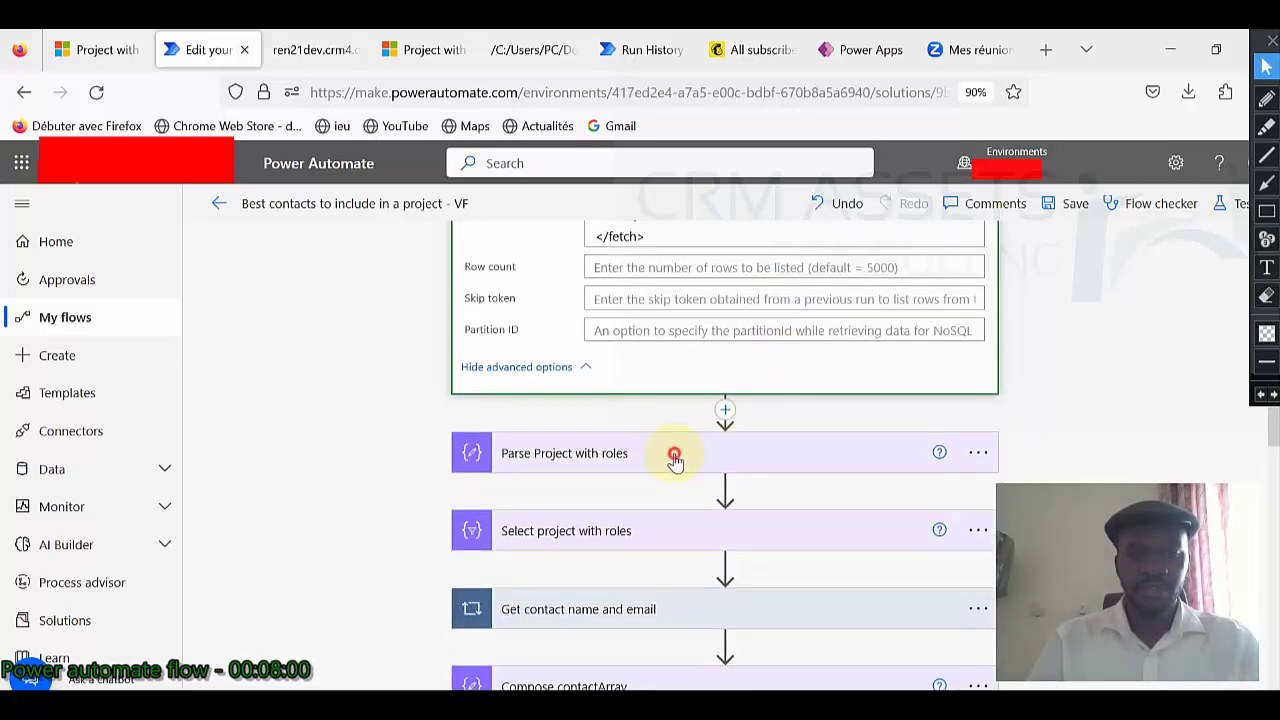
scroll(683, 454, "down", 2)
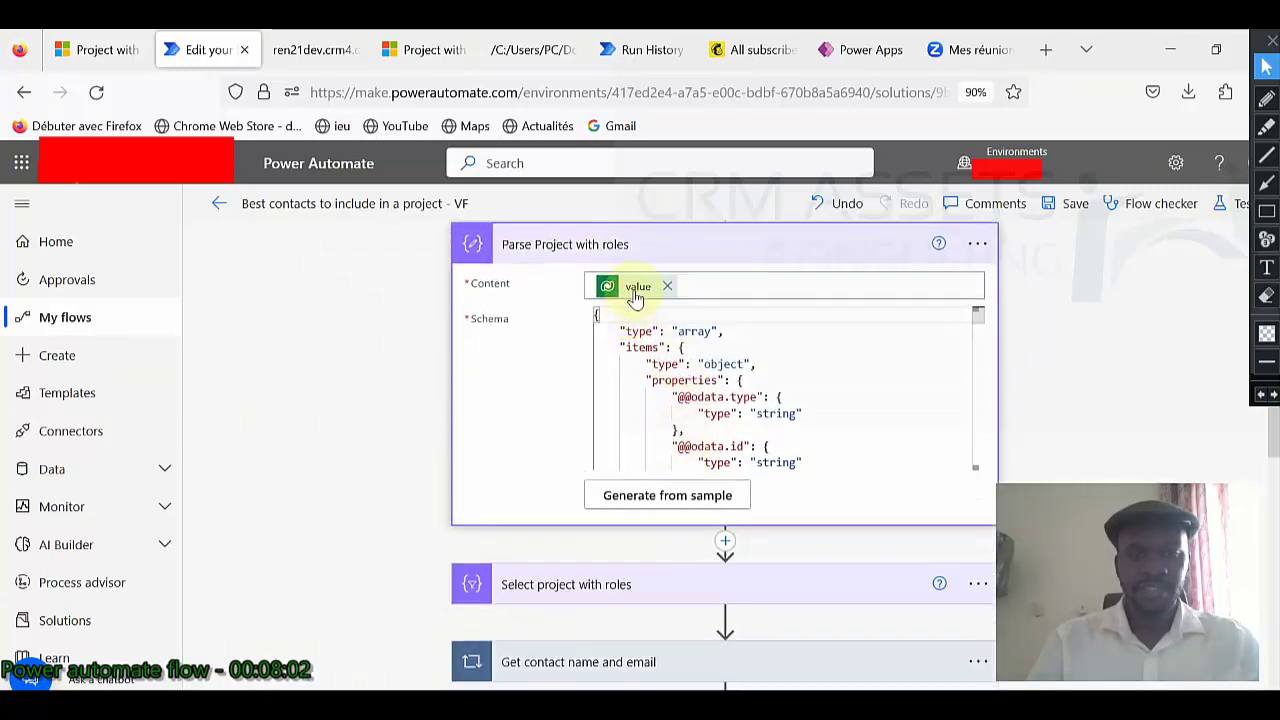
Check the value token and Select project with roles' name/contactid mapping, then return to the Project with roles list.
mouse_move(634, 298)
scroll(620, 320, "down", 3)
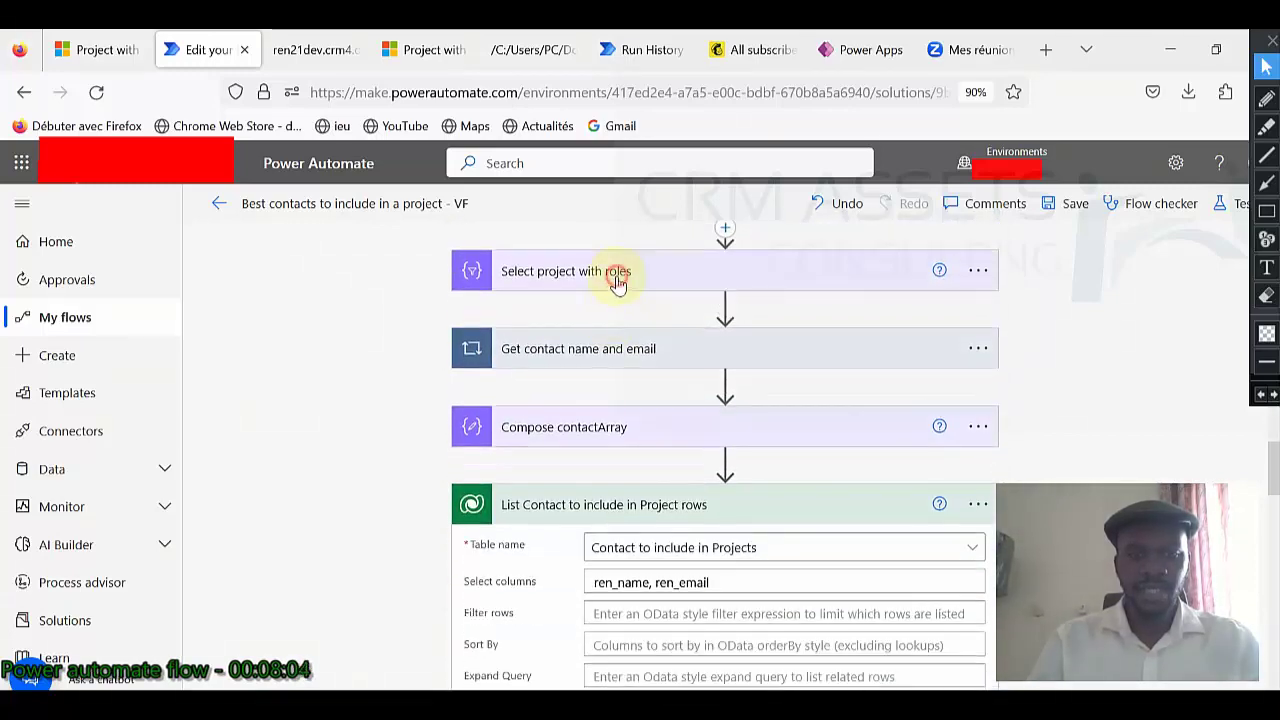
left_click(614, 277)
mouse_move(631, 327)
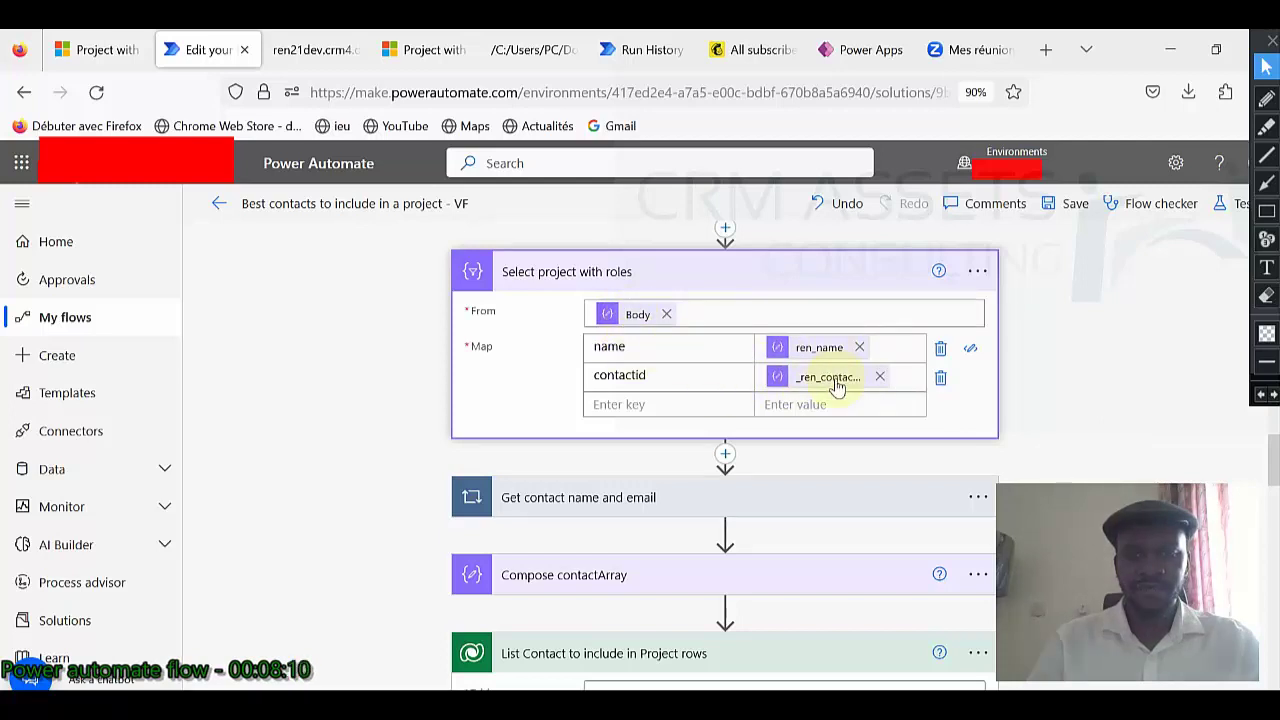
scroll(700, 398, "down", 1)
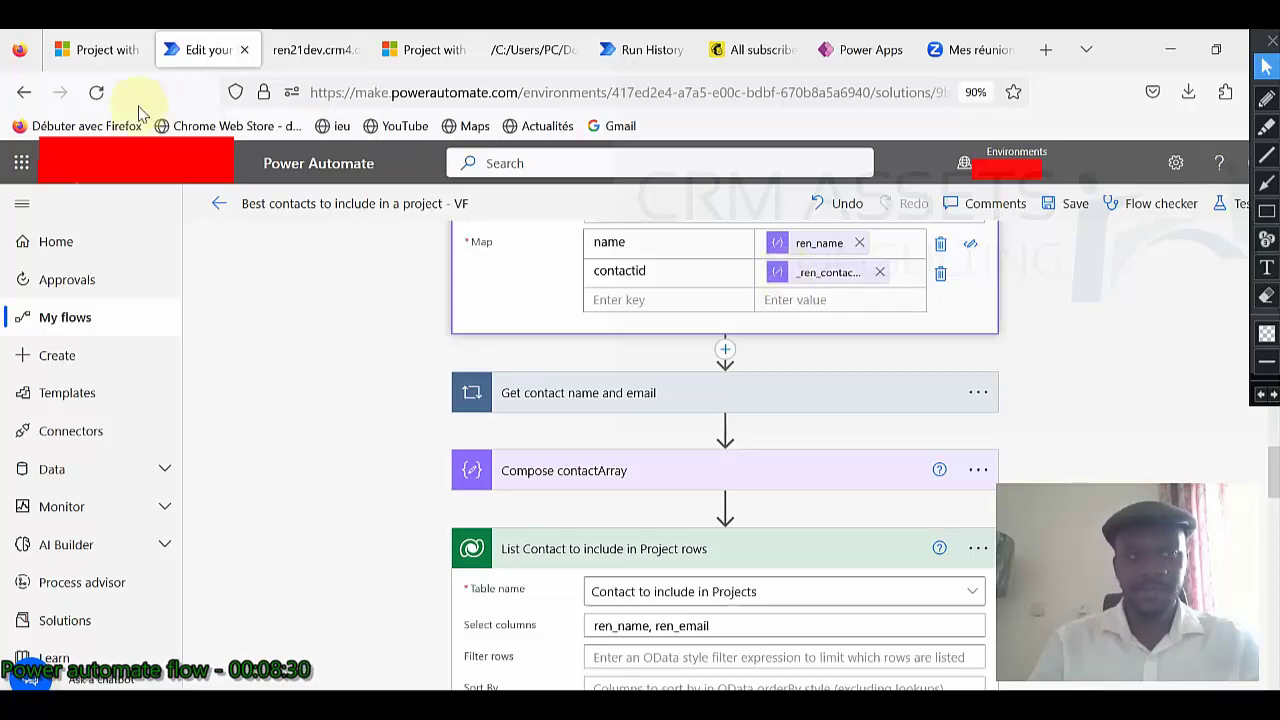
left_click(100, 49)
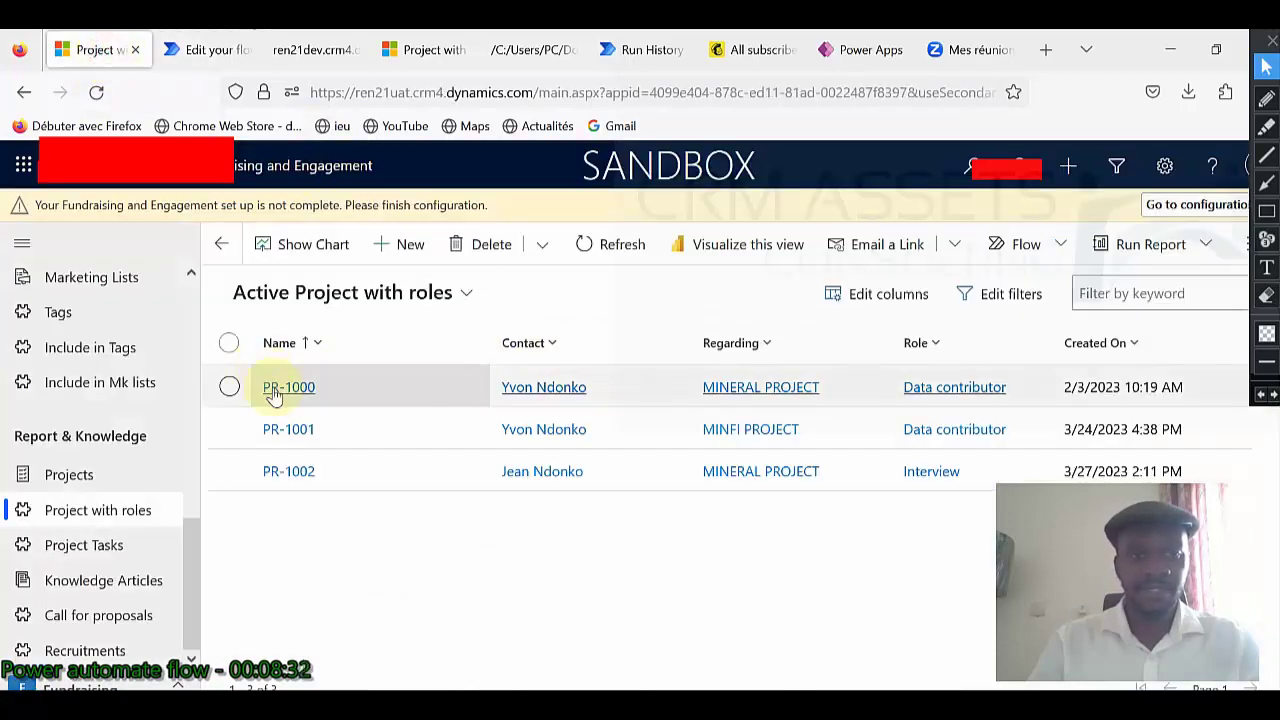
List the active projects sorted by Created On, newest first.
left_click(537, 389)
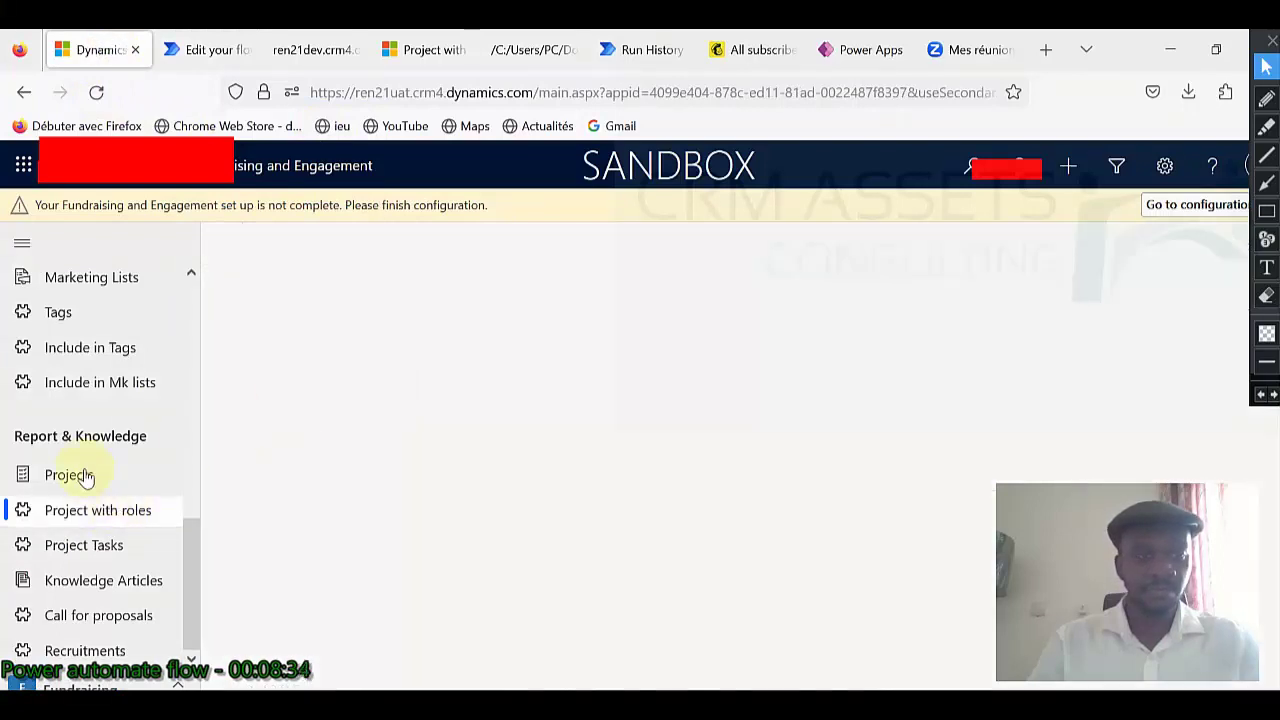
left_click(84, 475)
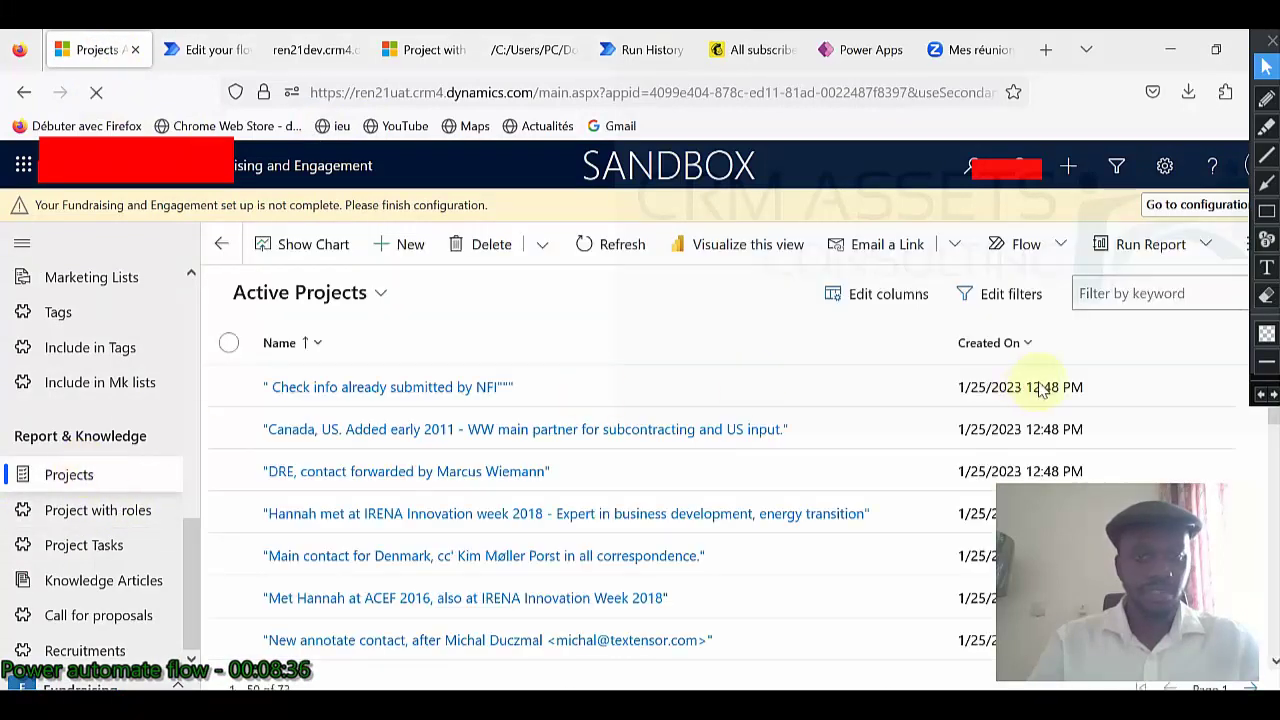
left_click(81, 476)
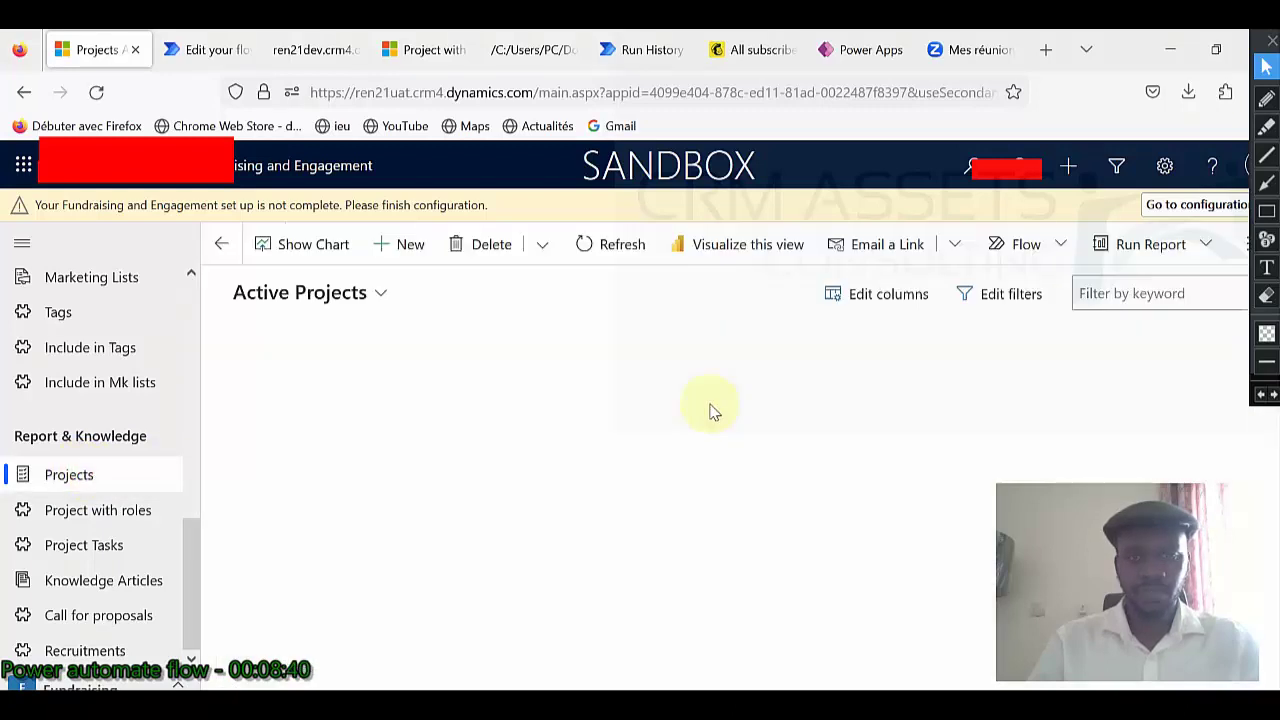
left_click(1040, 348)
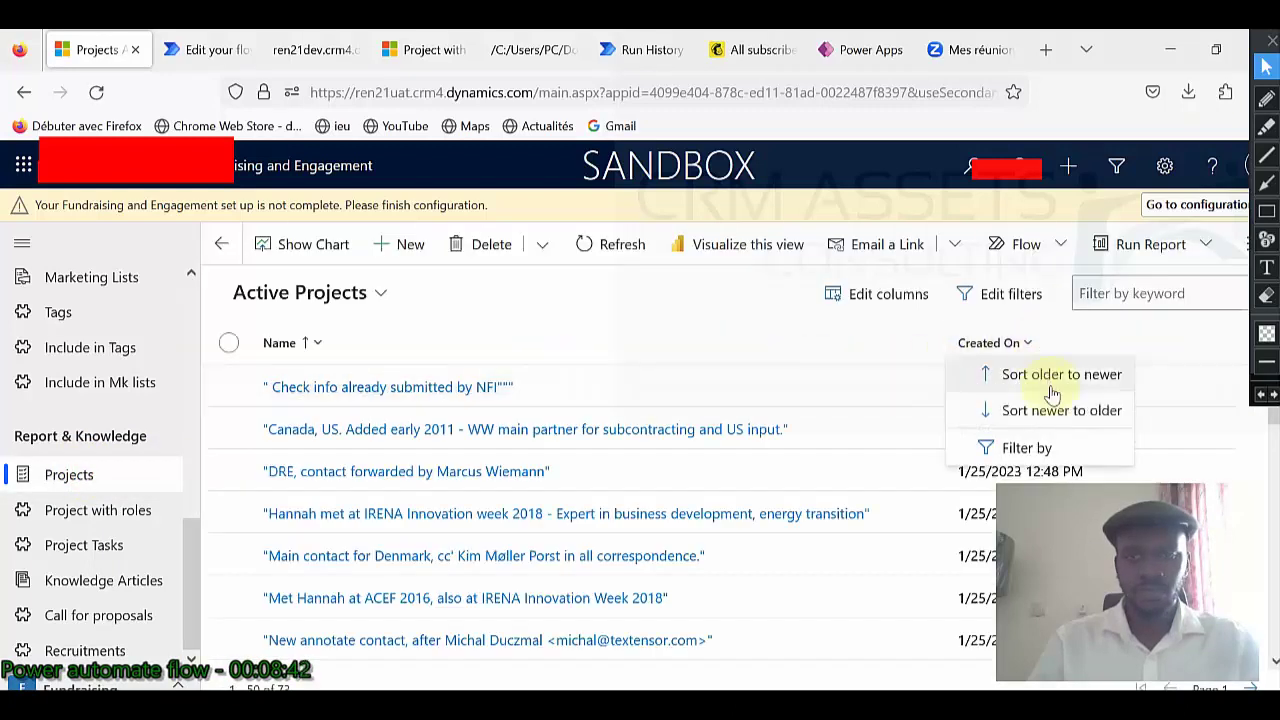
left_click(1052, 413)
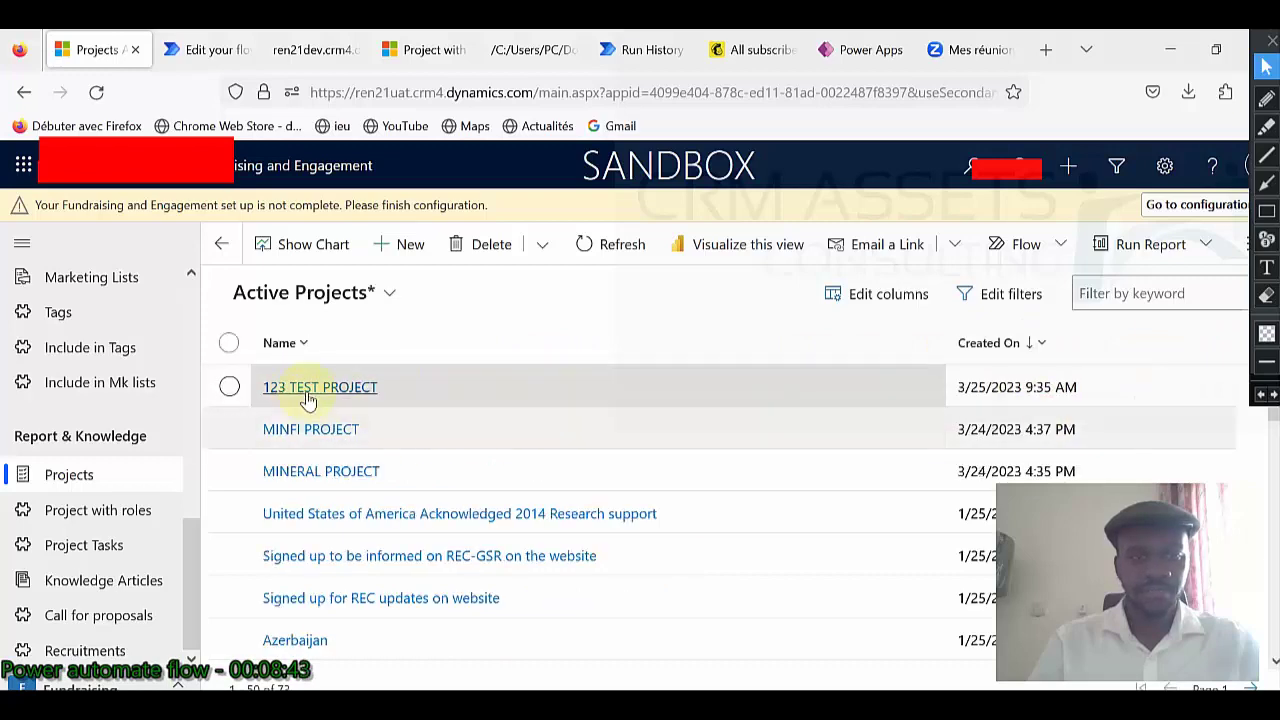
Open 123 TEST PROJECT's related Contact to include in Projects list, then return to the flow editor.
left_click(301, 389)
left_click(360, 360)
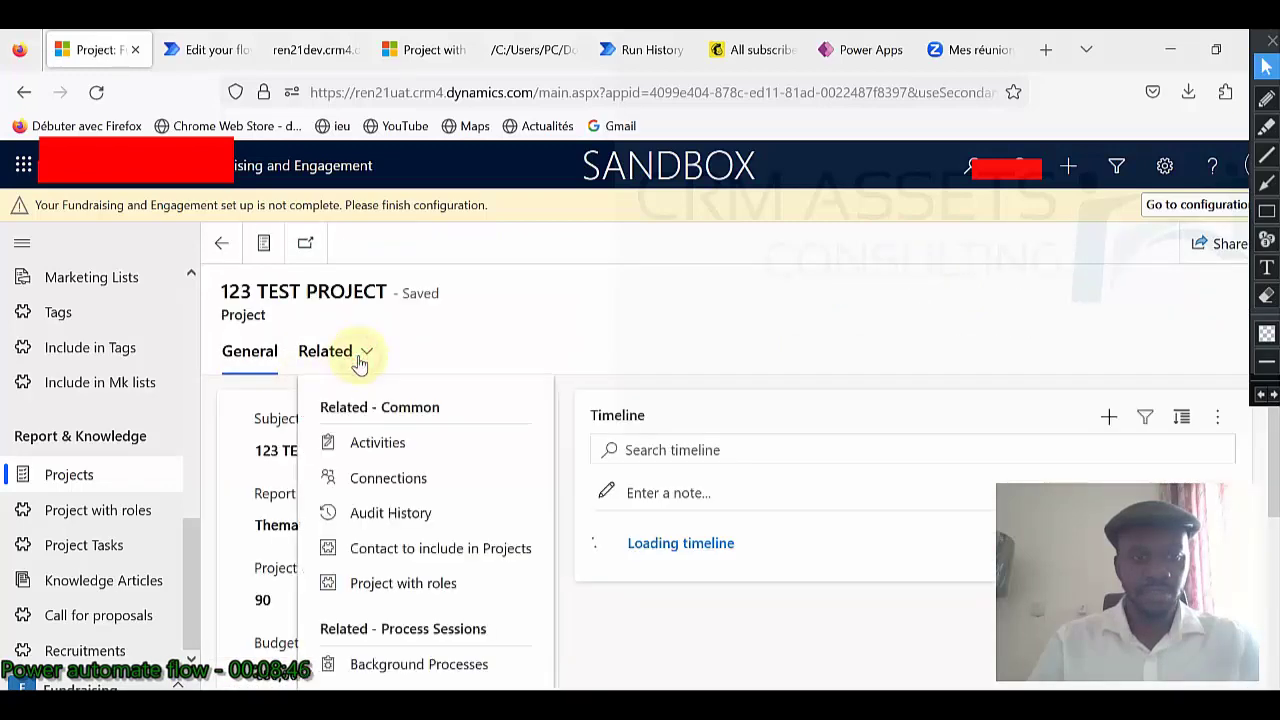
left_click(432, 550)
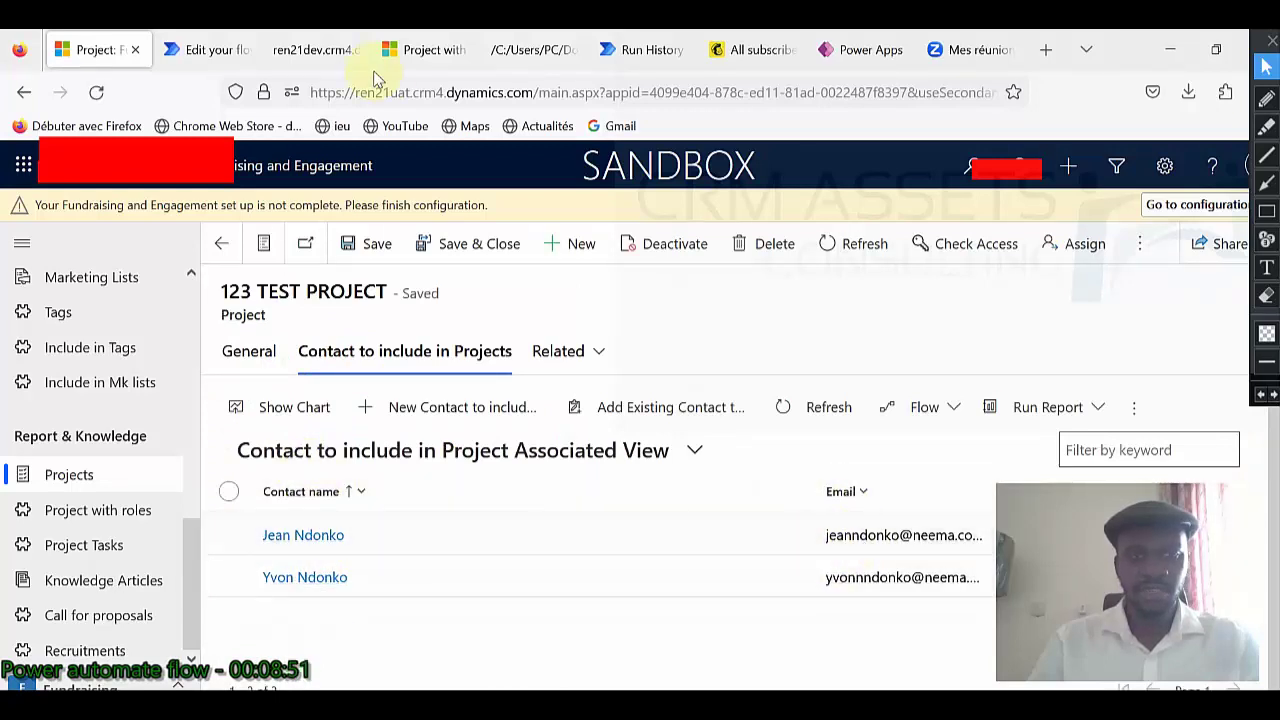
left_click(196, 52)
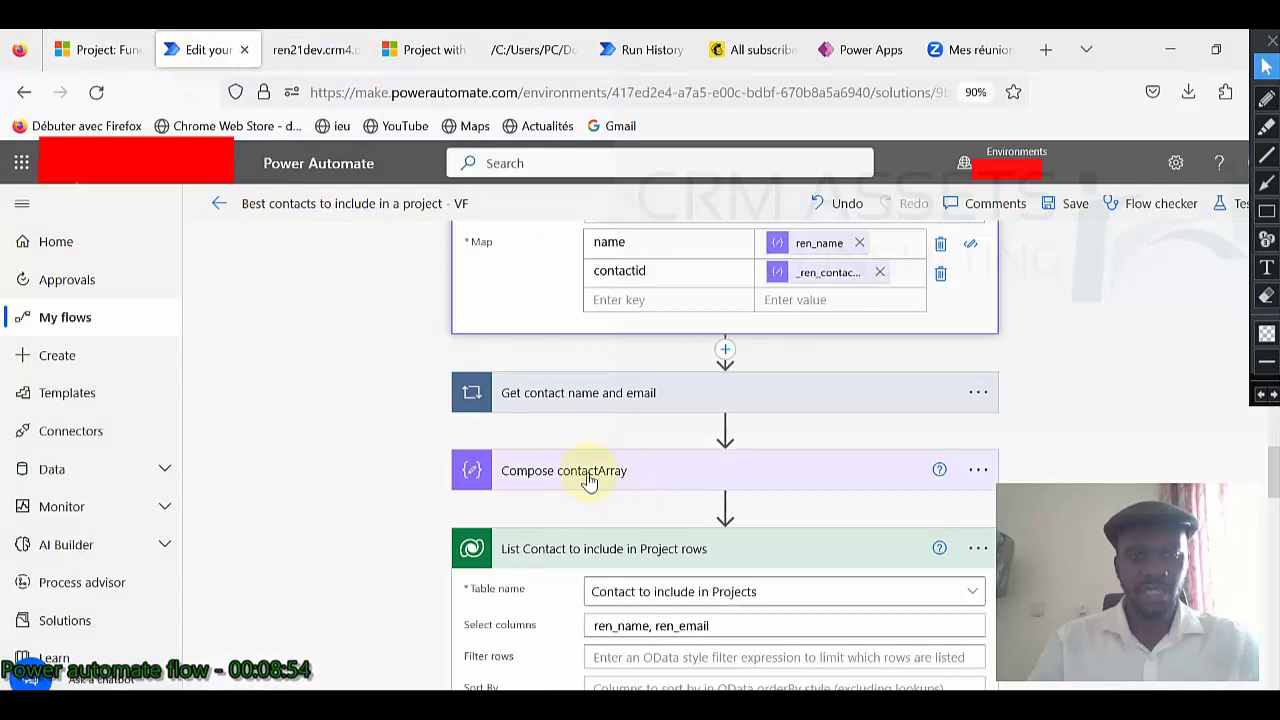
Expand the Get contact name and email Apply to each loop.
scroll(588, 481, "down", 1)
scroll(634, 503, "up", 2)
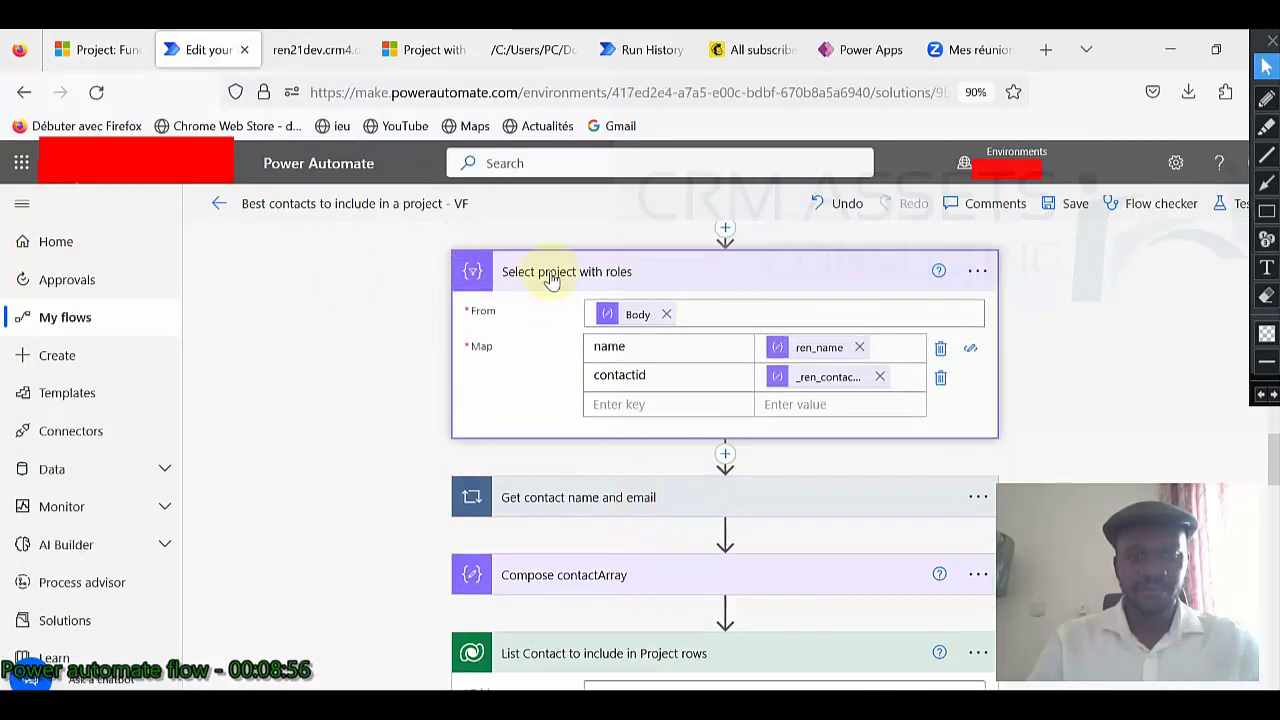
left_click(638, 500)
scroll(575, 494, "down", 1)
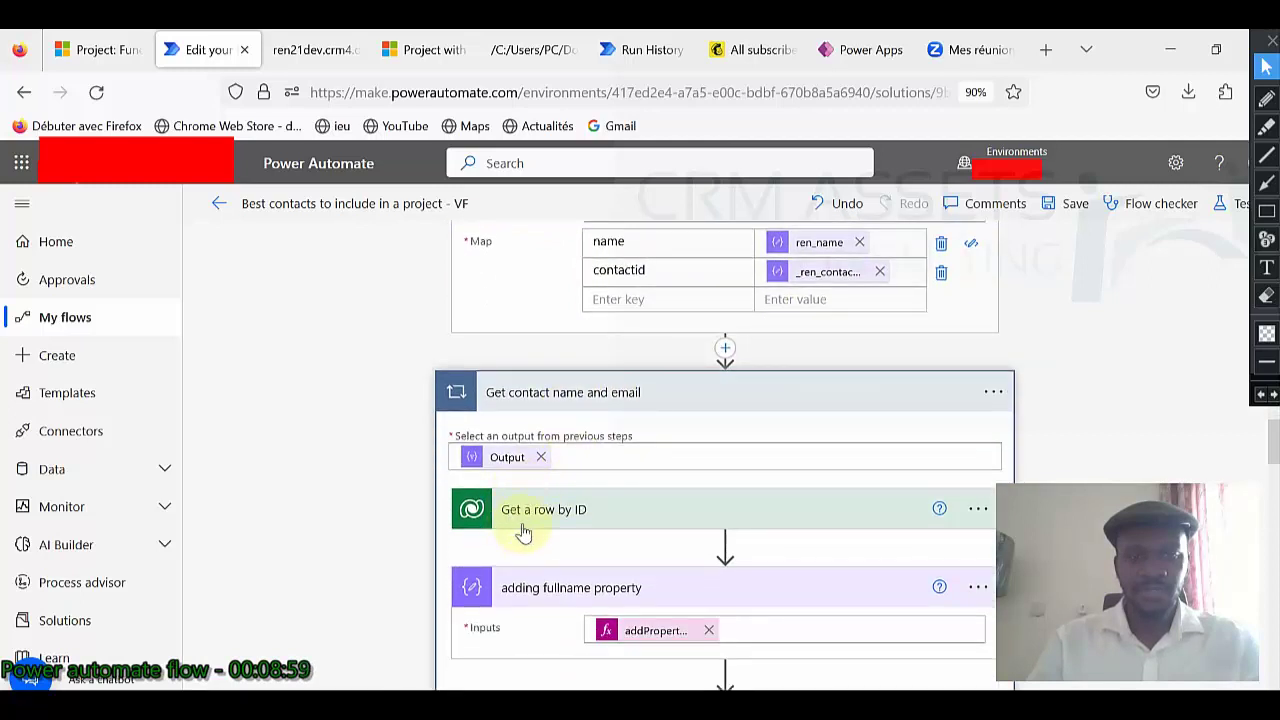
mouse_move(516, 466)
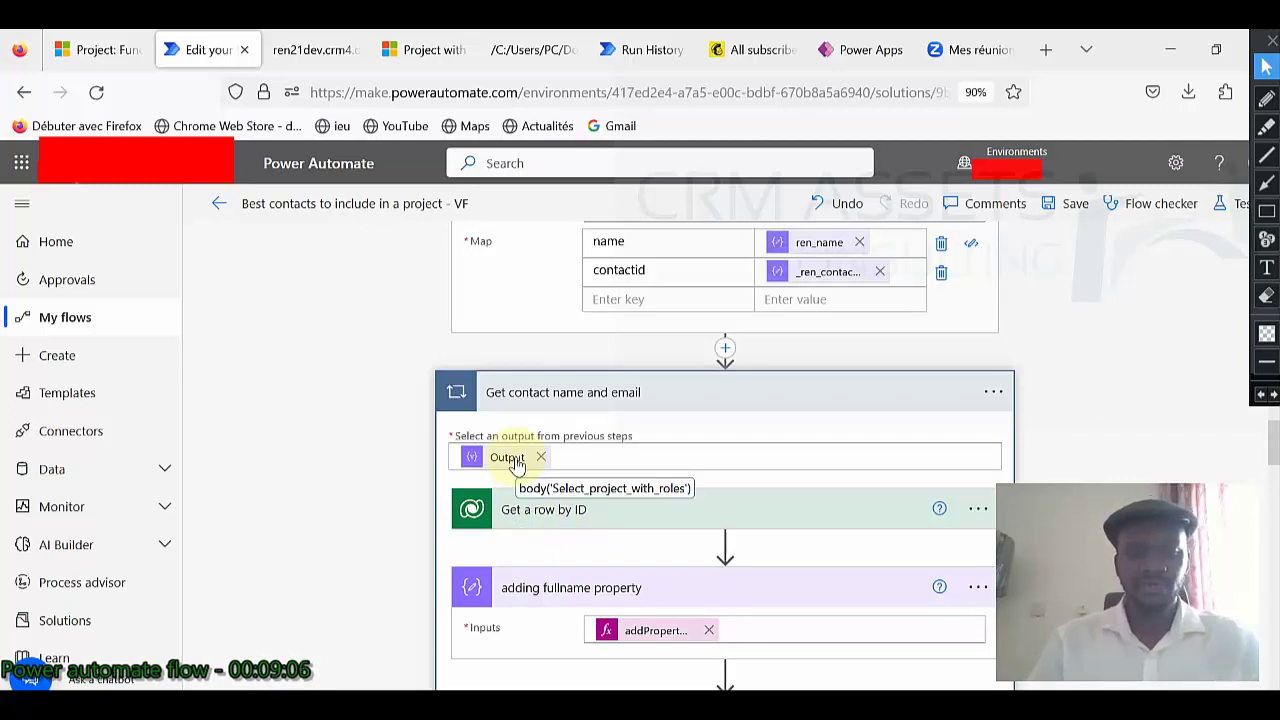
Expand Get a row by ID and review it down to the adding email property step.
left_click(643, 514)
scroll(636, 500, "down", 1)
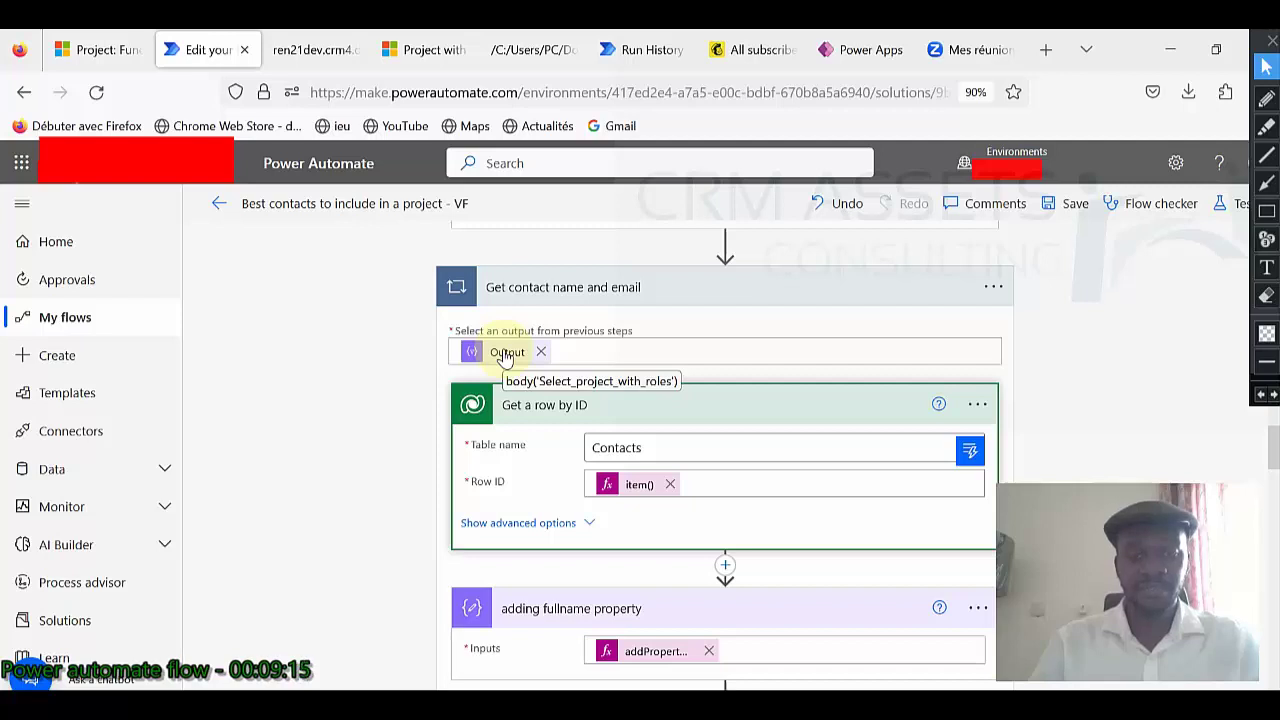
scroll(510, 357, "down", 1)
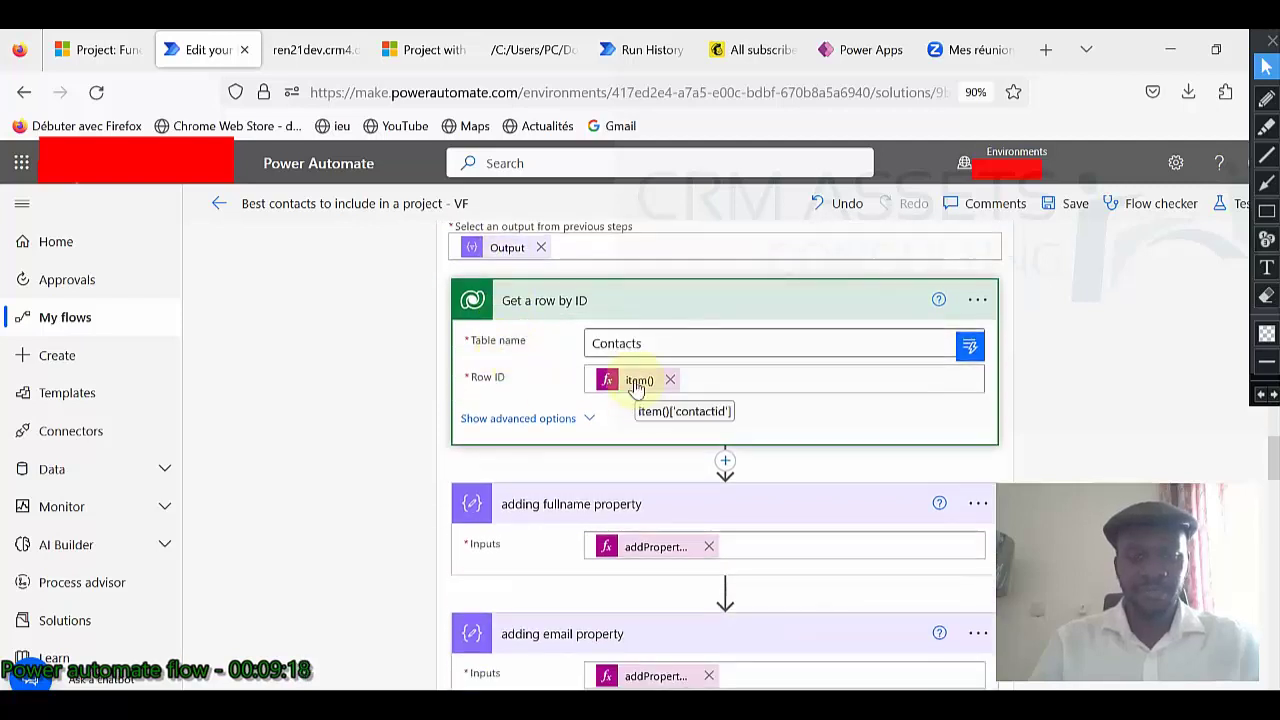
scroll(586, 494, "down", 1)
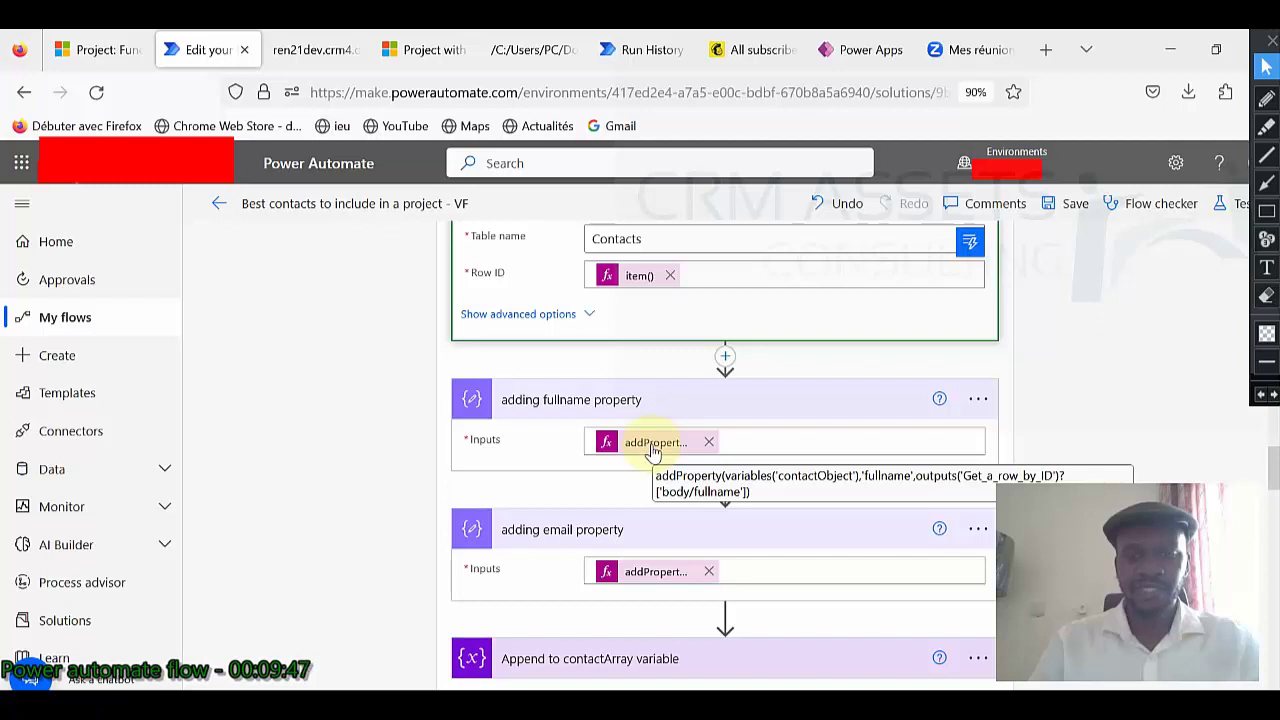
scroll(652, 452, "up", 2)
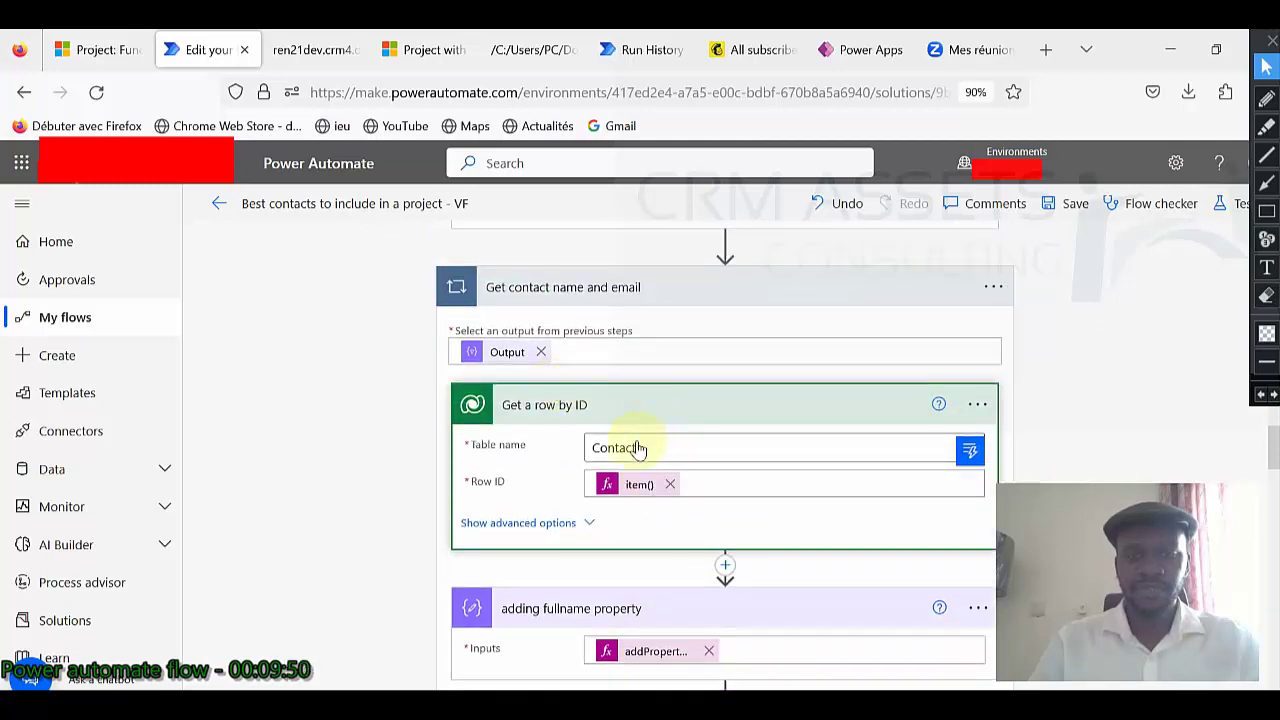
scroll(718, 417, "down", 3)
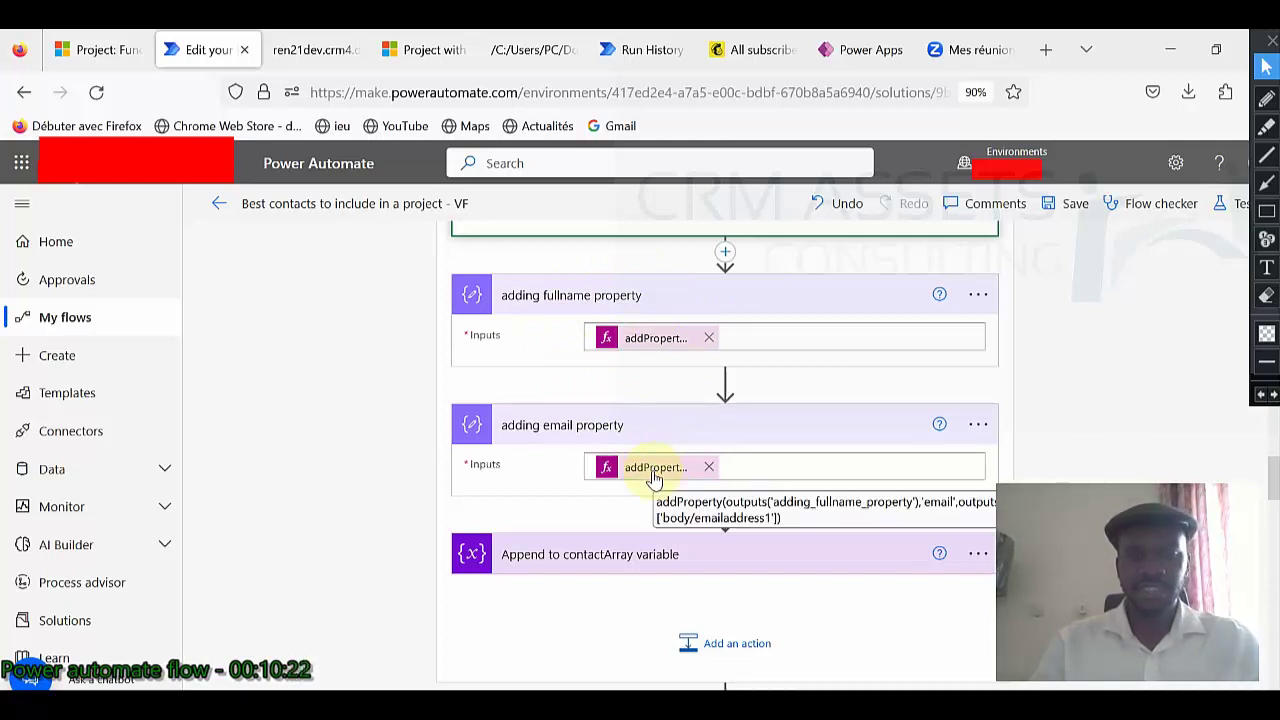
Review Append to contactArray variable and Compose contactArray, then return to the project's contacts list.
scroll(645, 470, "down", 1)
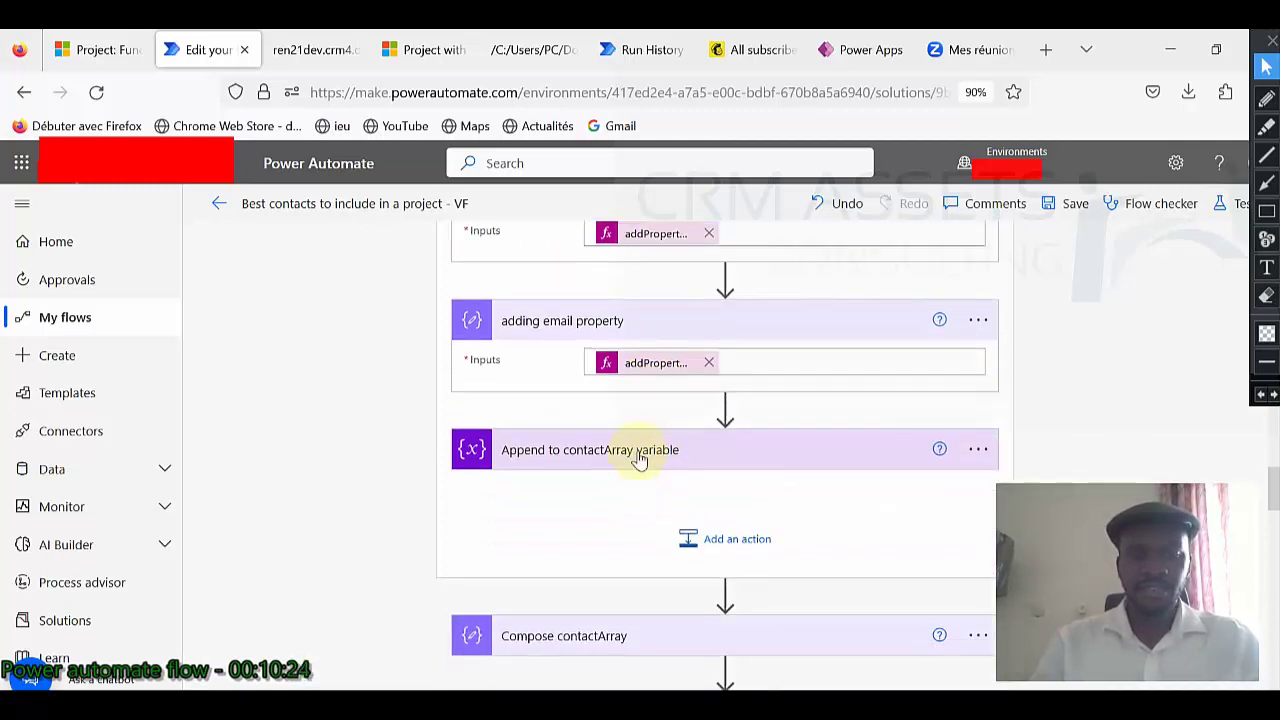
left_click(640, 453)
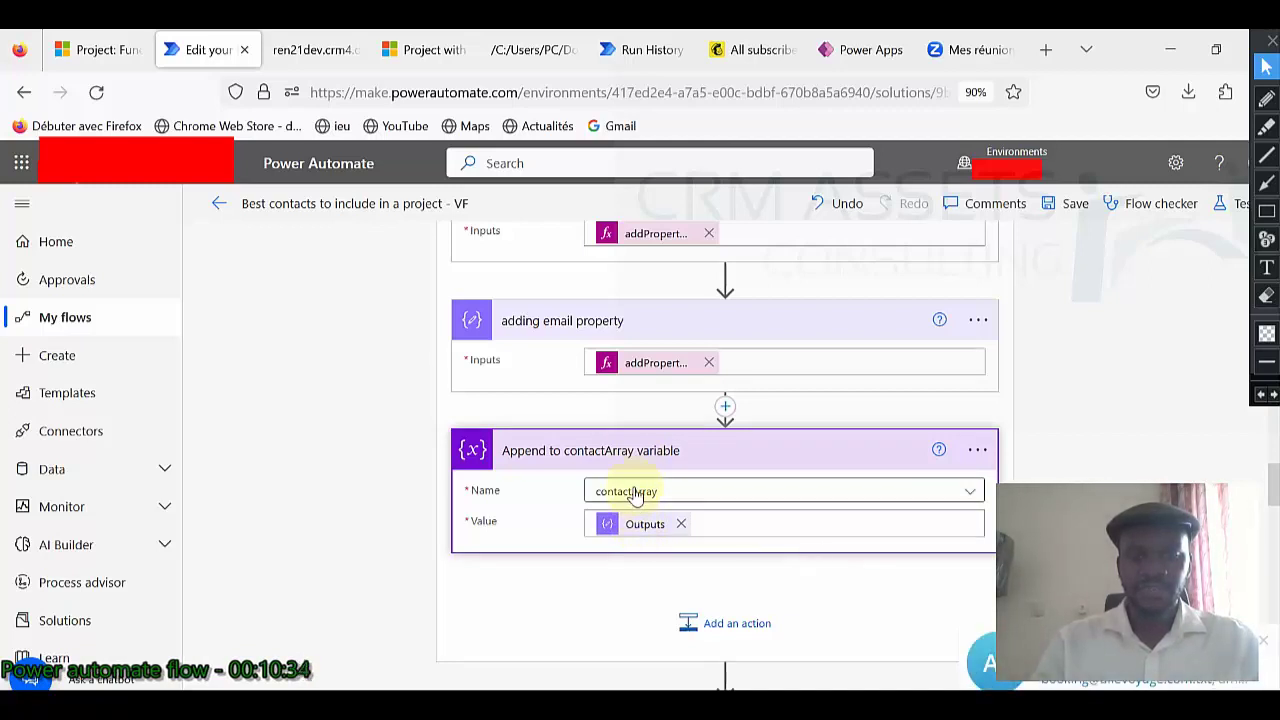
scroll(657, 500, "down", 2)
scroll(659, 500, "up", 5)
scroll(657, 500, "up", 4)
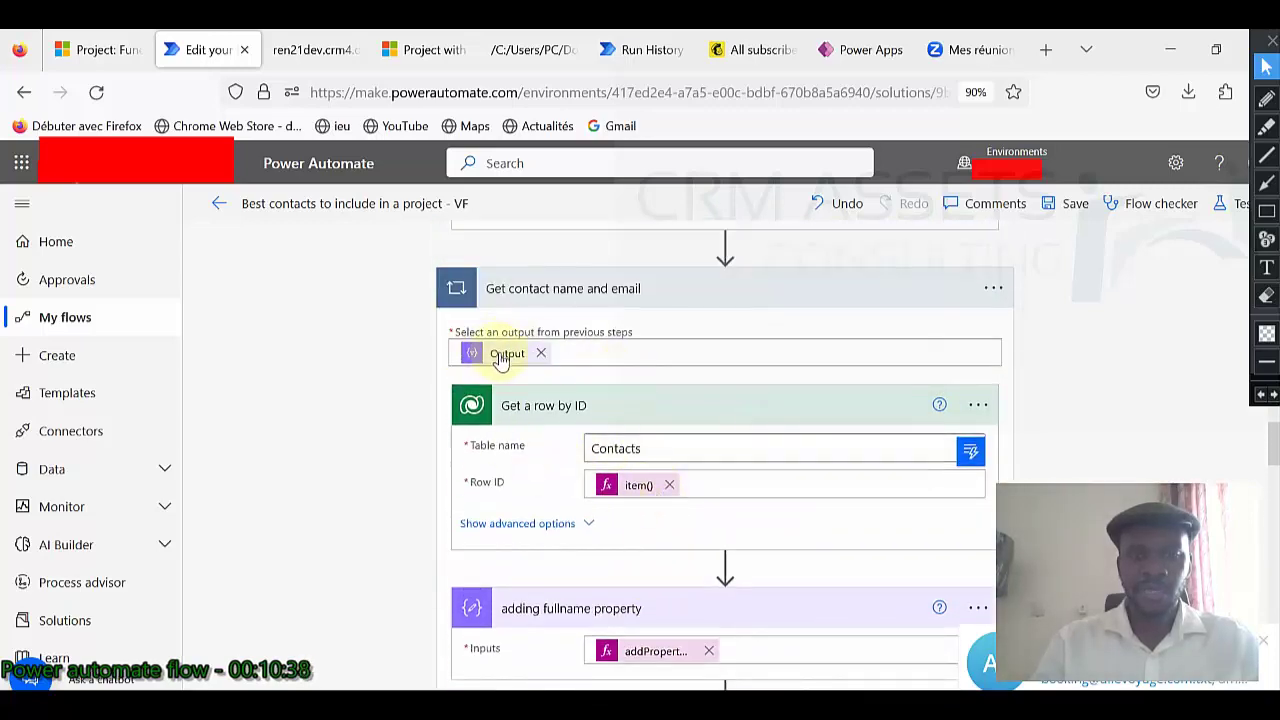
scroll(643, 451, "down", 4)
scroll(643, 451, "down", 8)
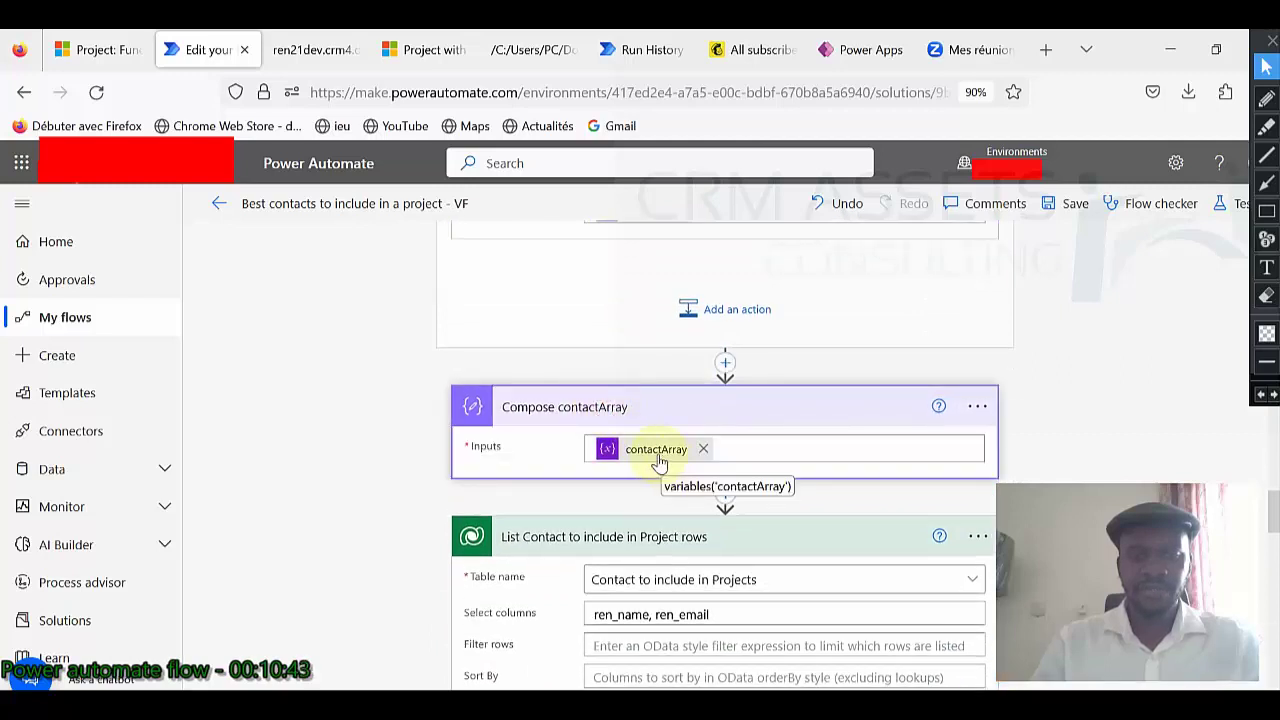
scroll(658, 462, "down", 2)
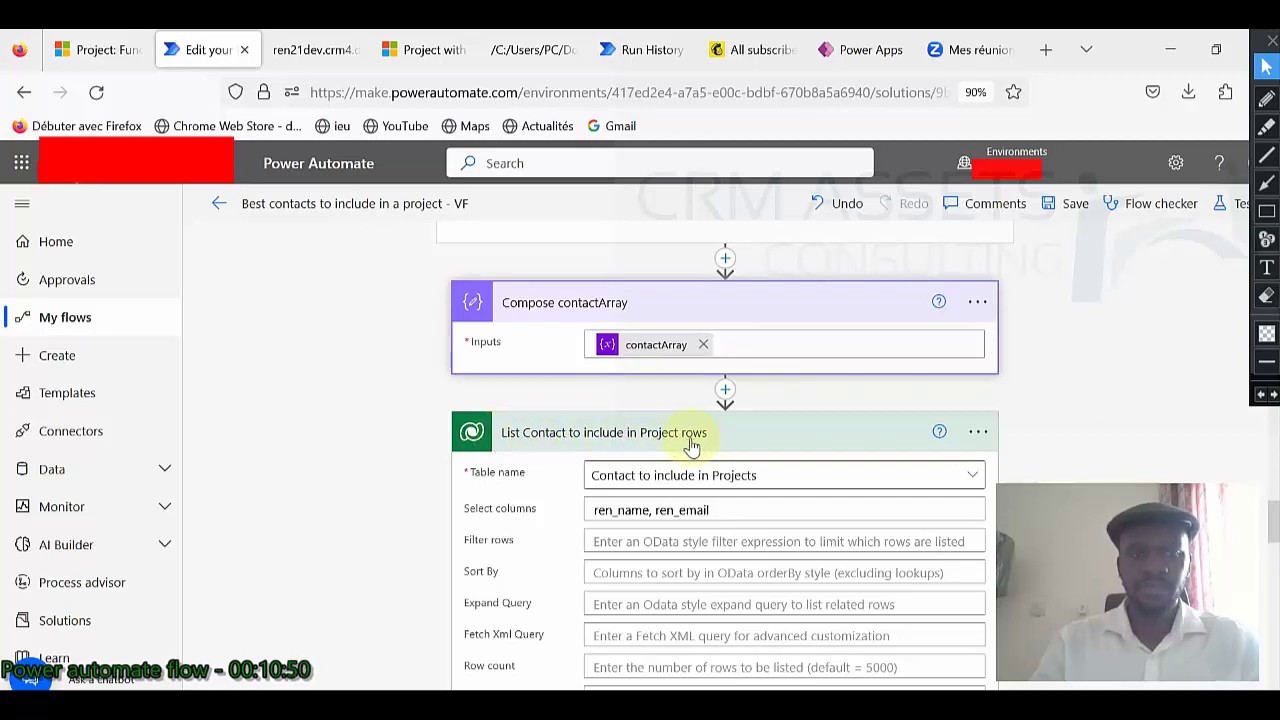
left_click(100, 49)
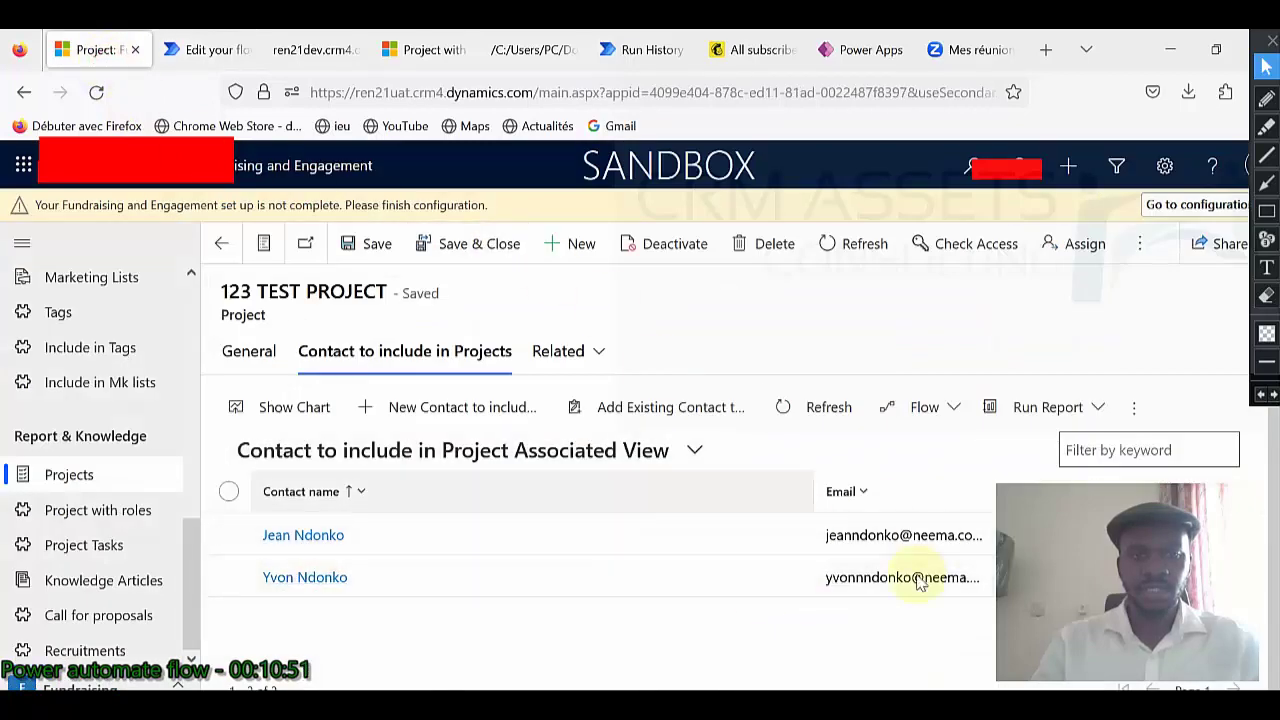
Return to the 'Best contacts to include in a project - VF' flow editor tab.
left_click(200, 49)
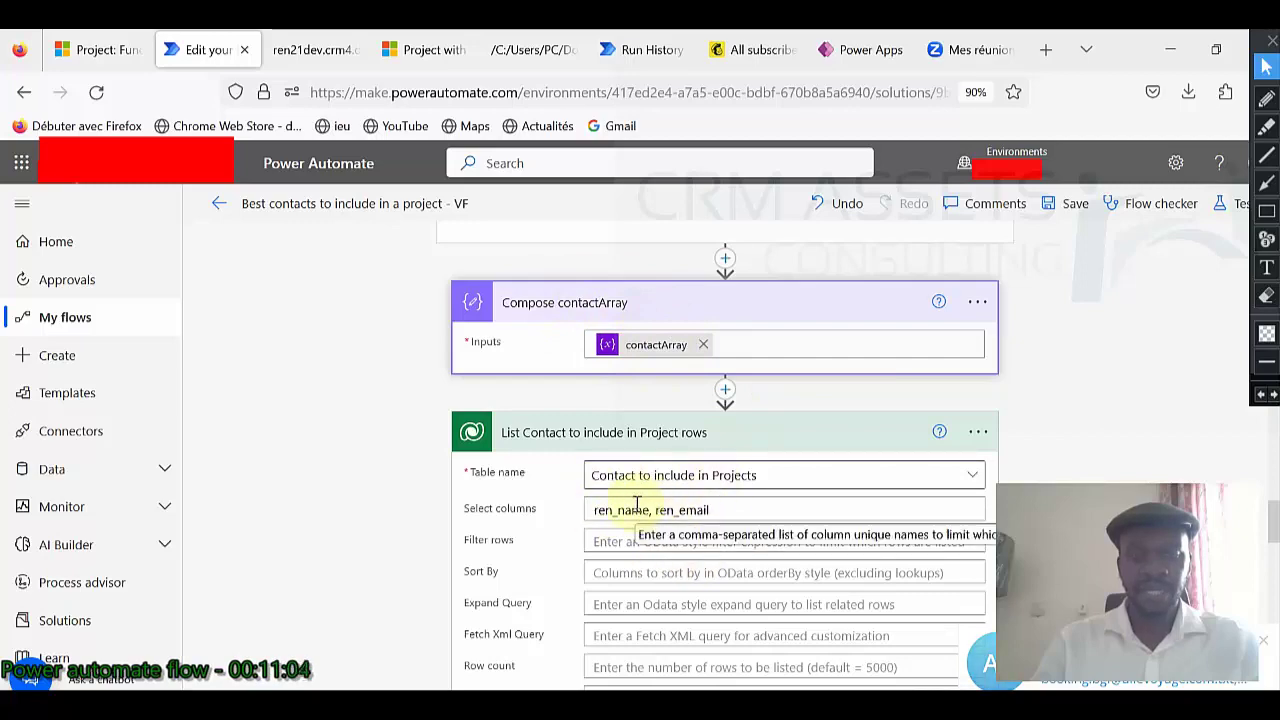
Expand Parse JSON target table and review its content and schema.
scroll(640, 510, "down", 3)
scroll(638, 512, "down", 1)
left_click(626, 437)
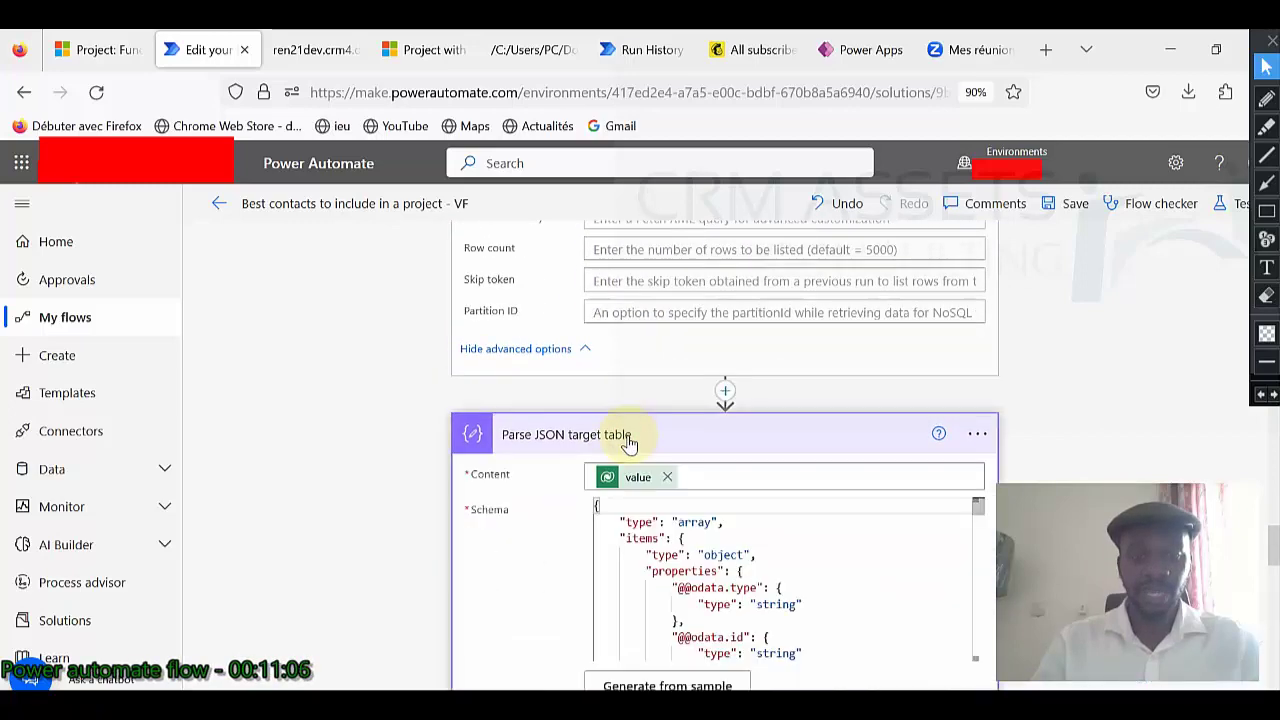
scroll(635, 482, "down", 4)
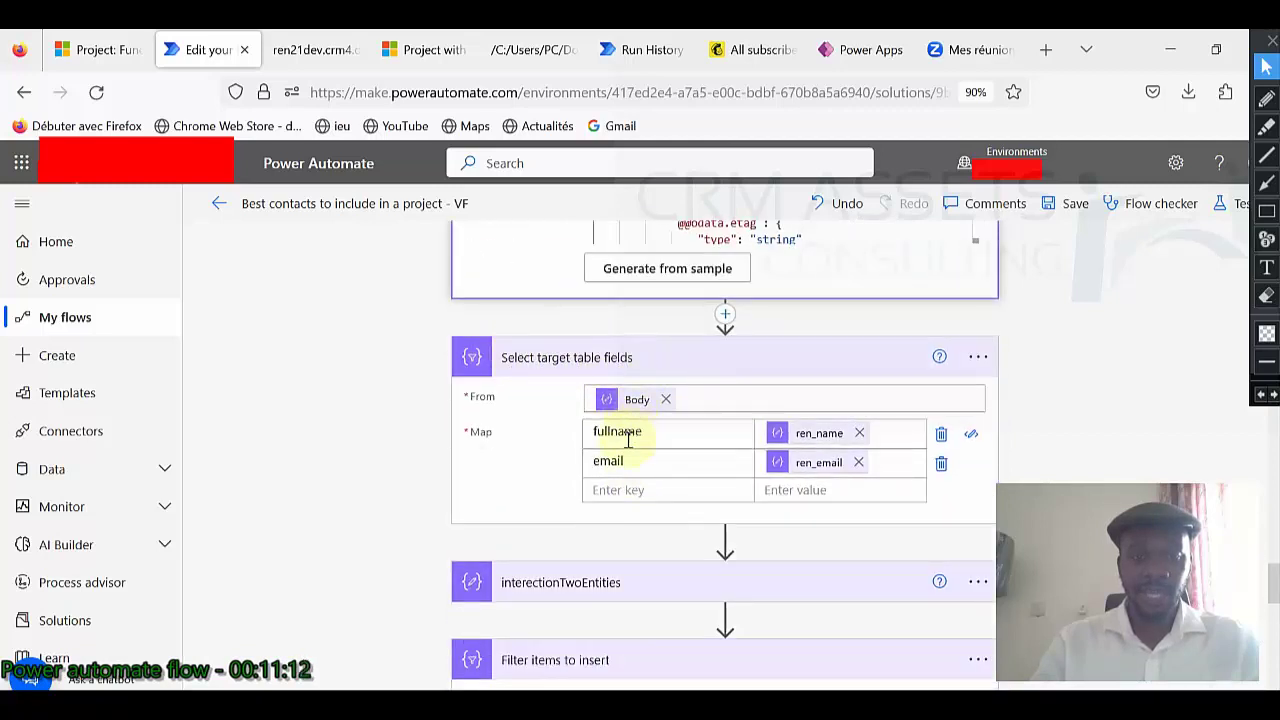
scroll(627, 461, "up", 15)
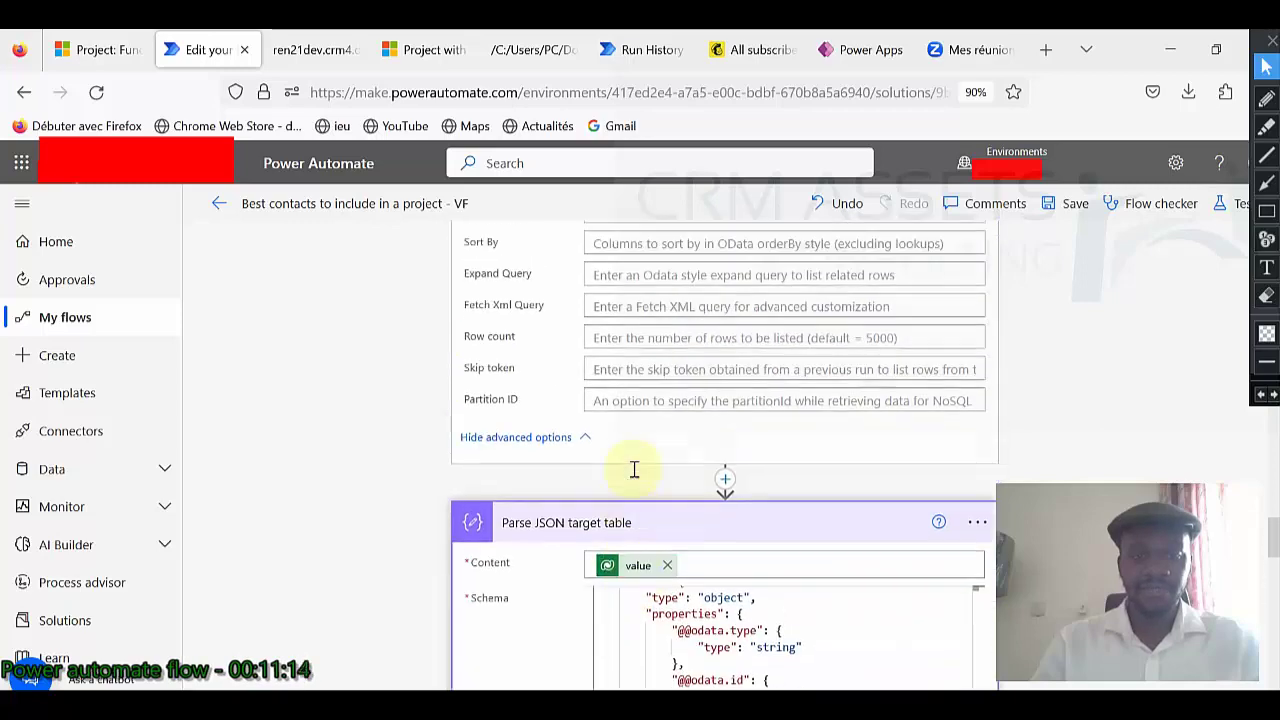
scroll(629, 476, "up", 10)
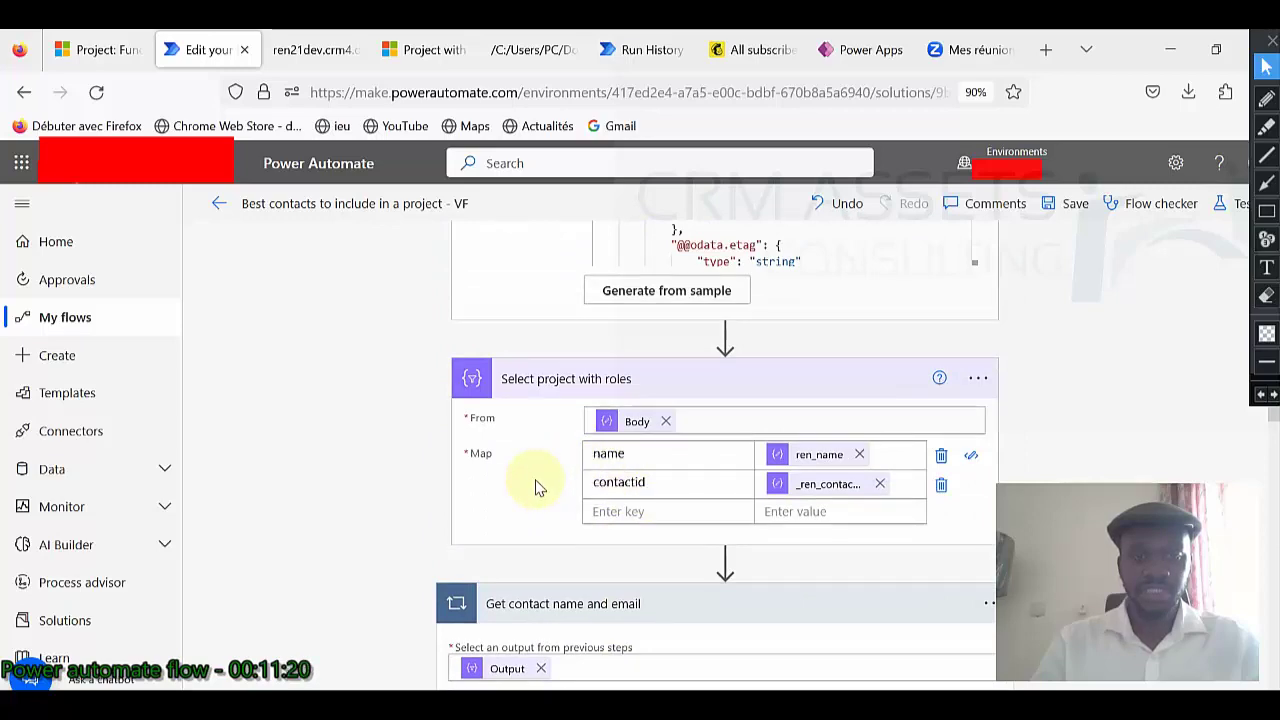
scroll(535, 487, "up", 10)
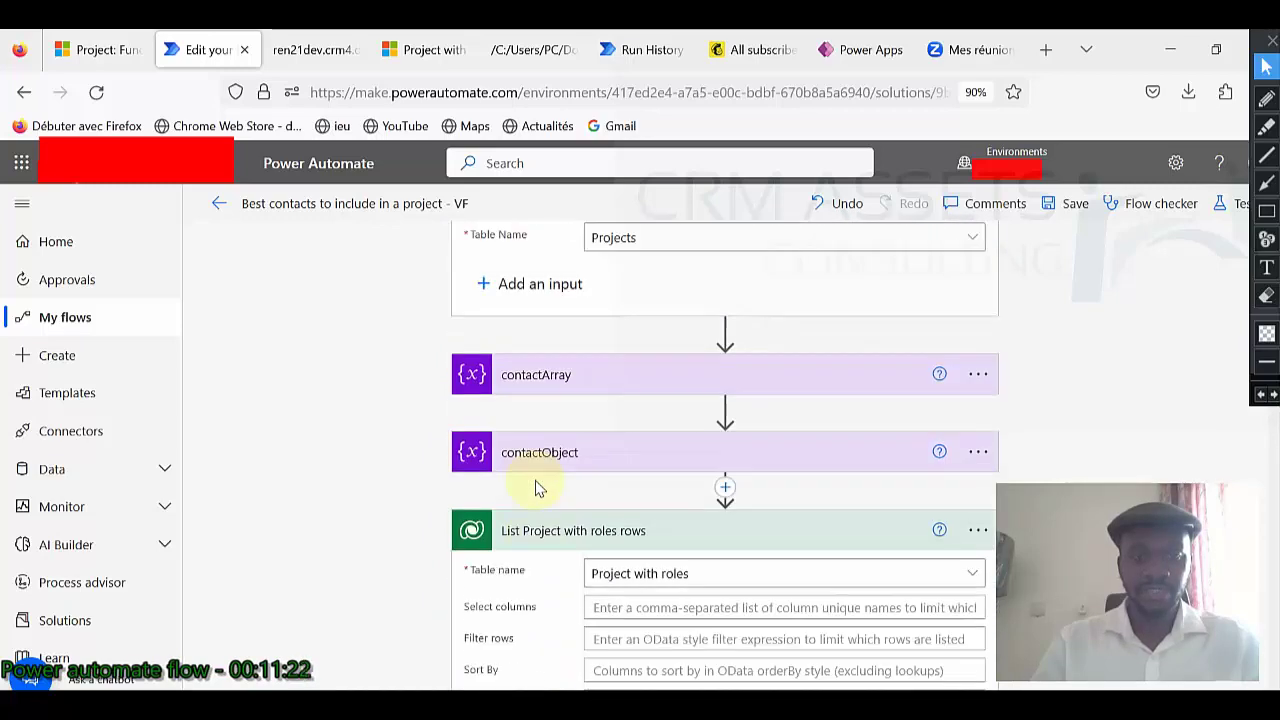
scroll(535, 487, "down", 12)
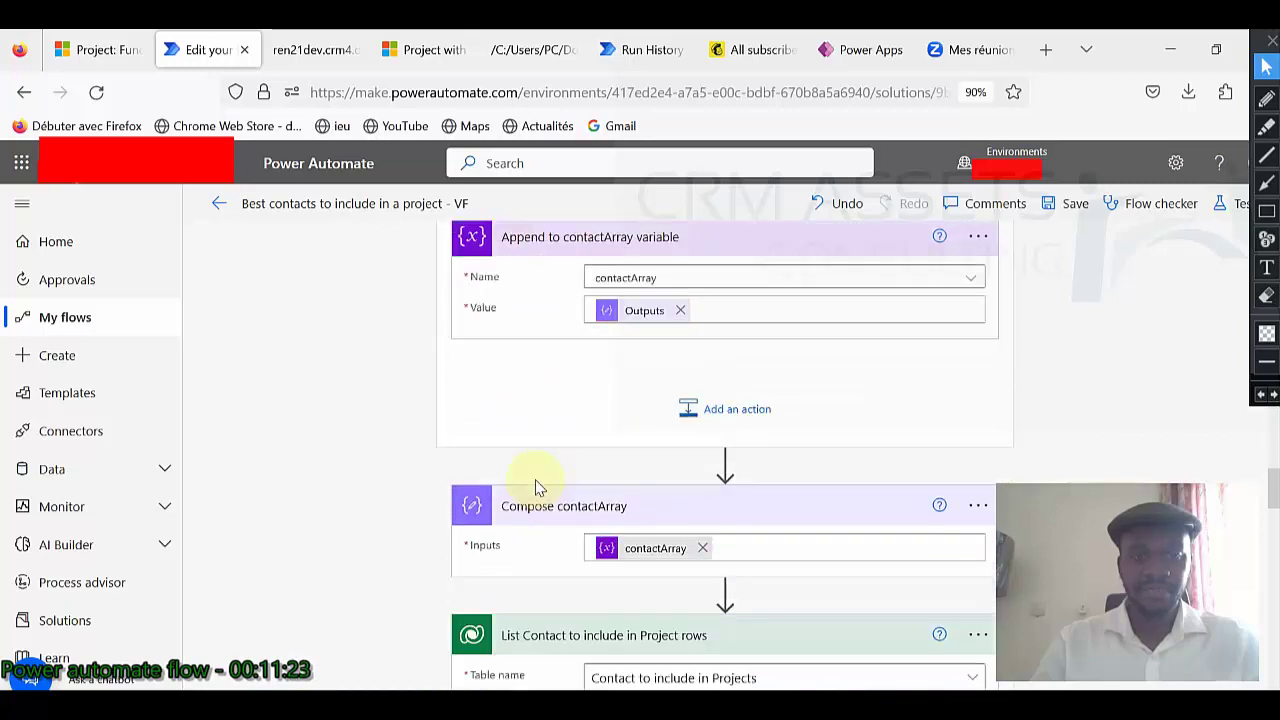
scroll(535, 487, "down", 3)
scroll(535, 487, "down", 8)
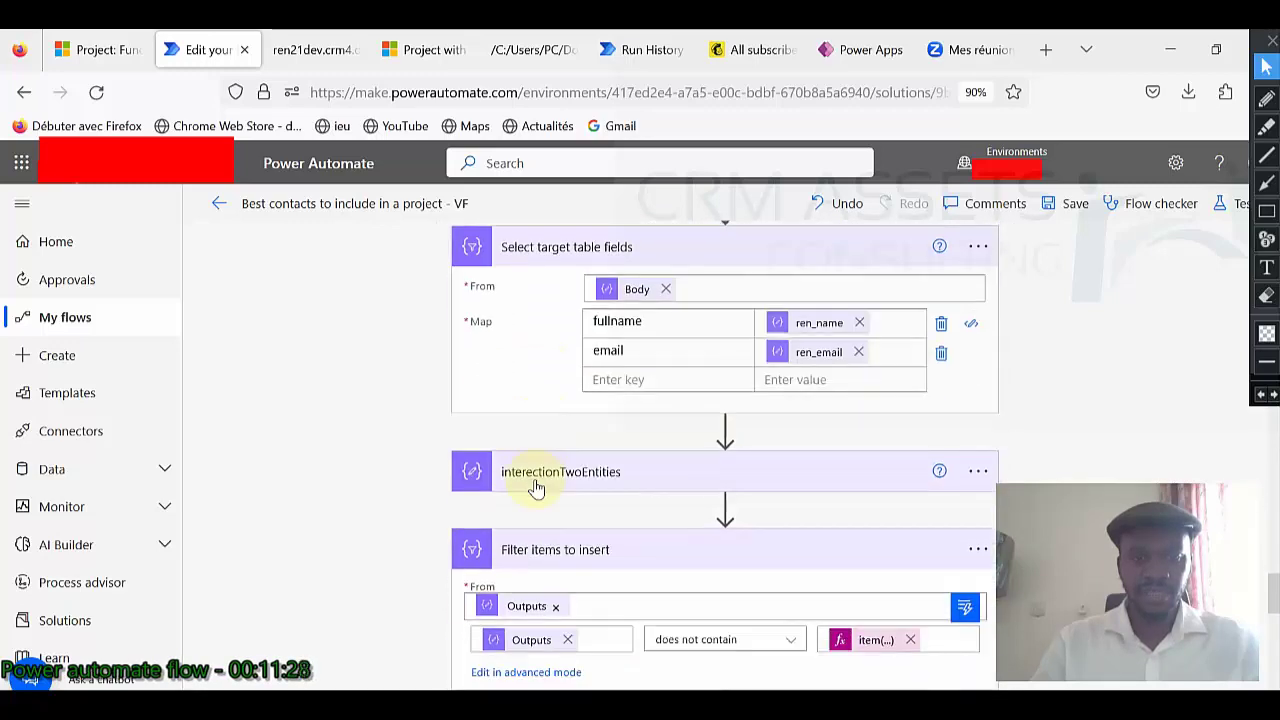
scroll(535, 487, "down", 2)
scroll(535, 487, "up", 2)
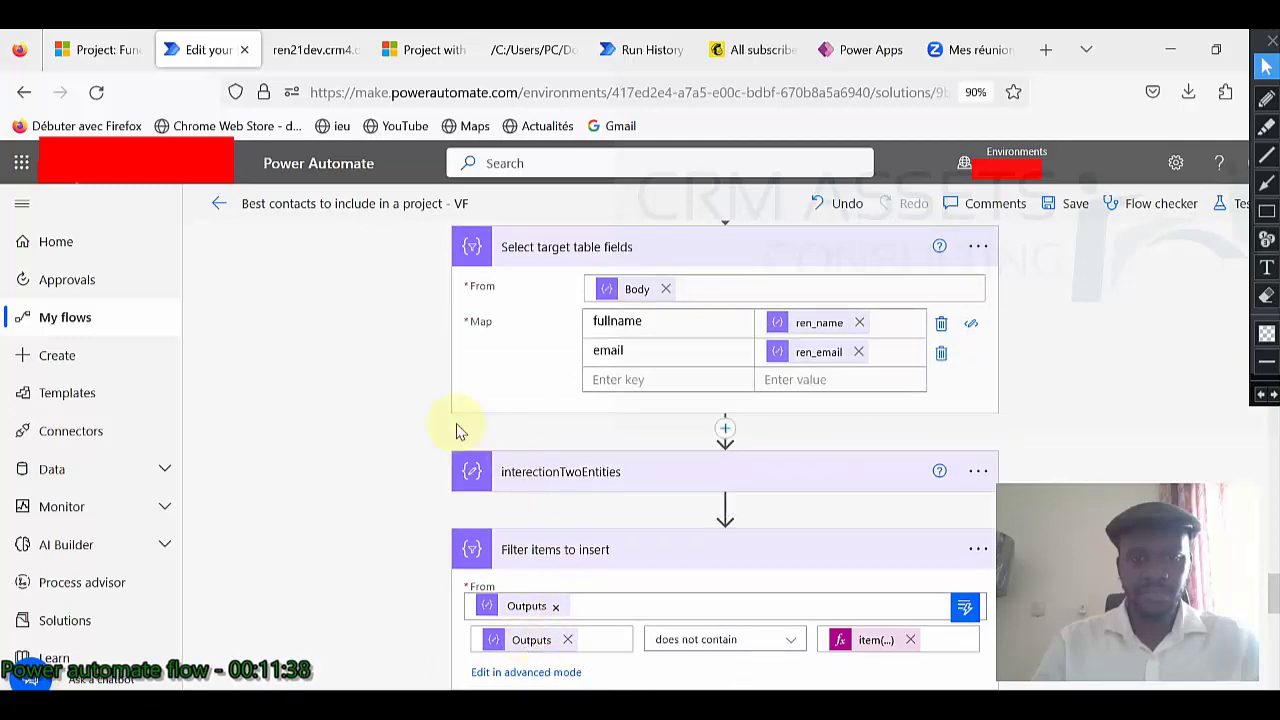
scroll(456, 430, "up", 10)
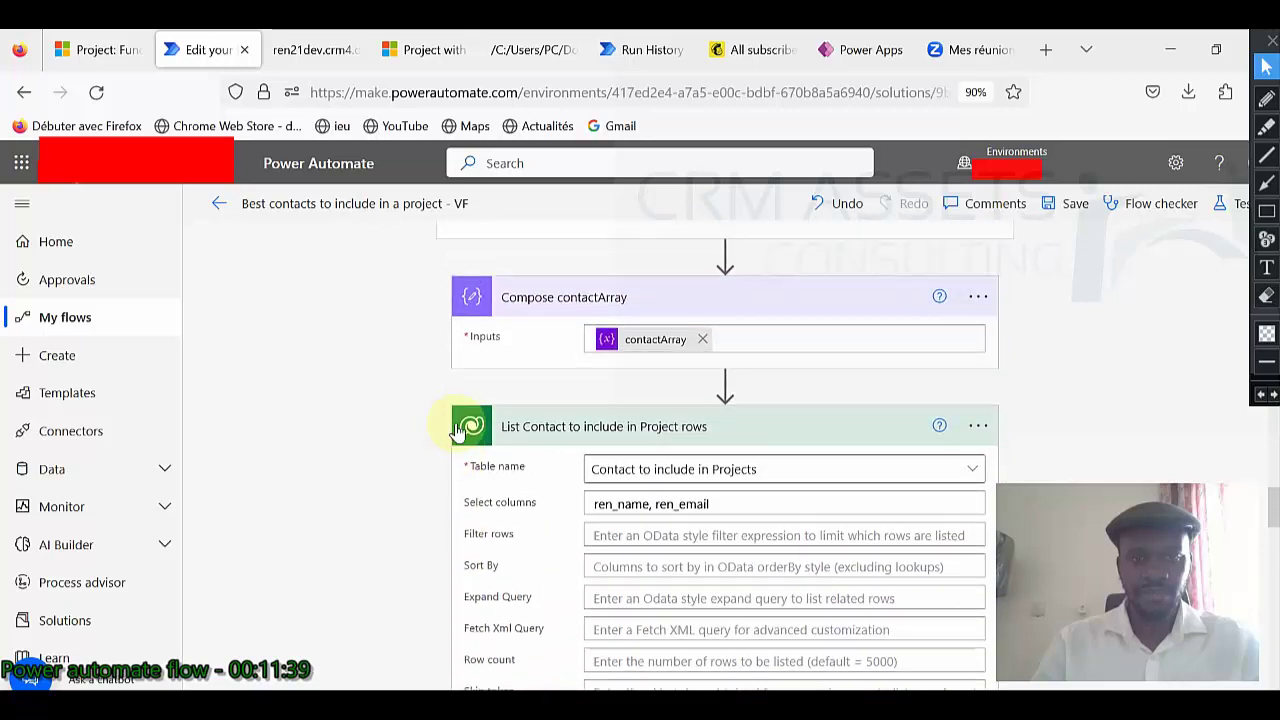
scroll(456, 430, "up", 10)
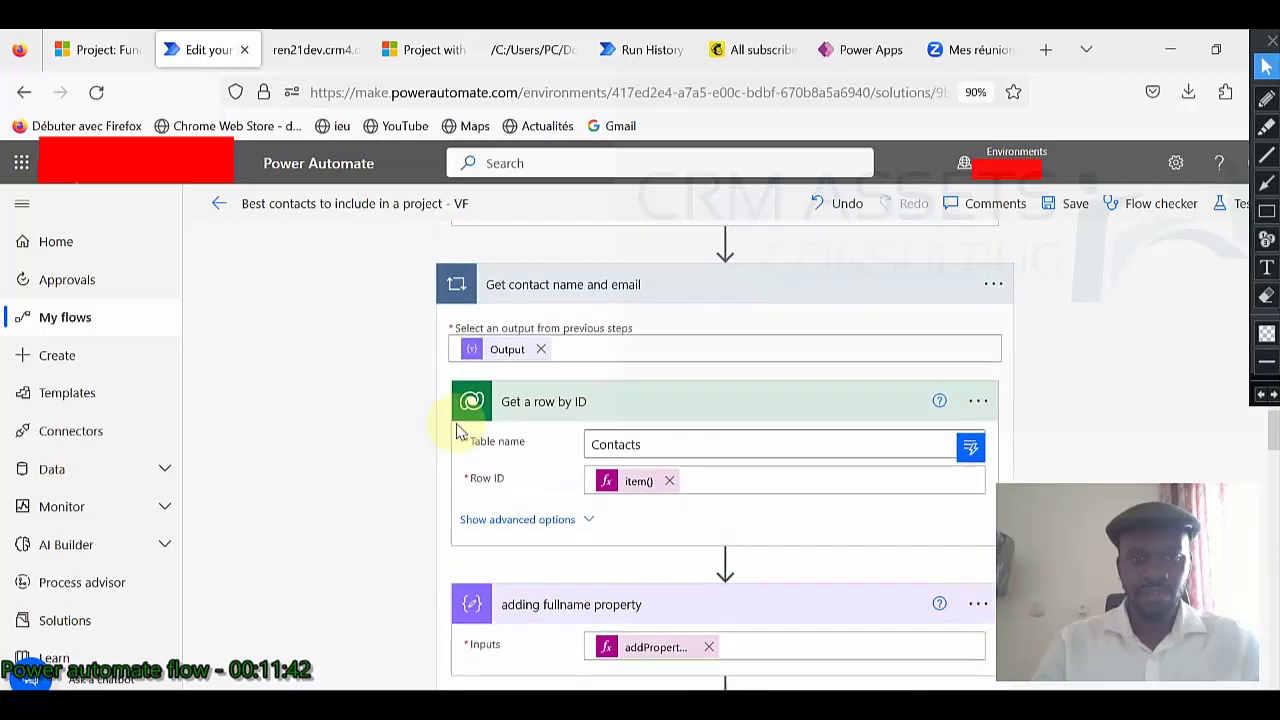
scroll(456, 430, "up", 4)
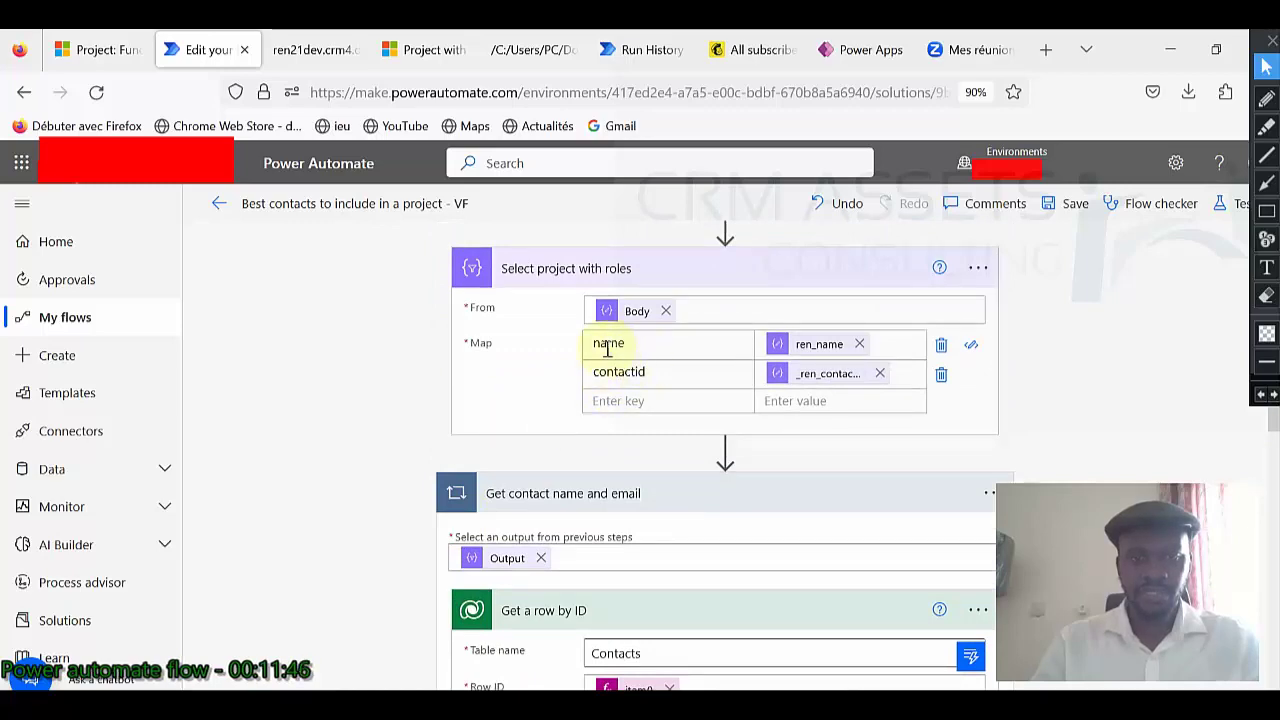
scroll(612, 425, "up", 4)
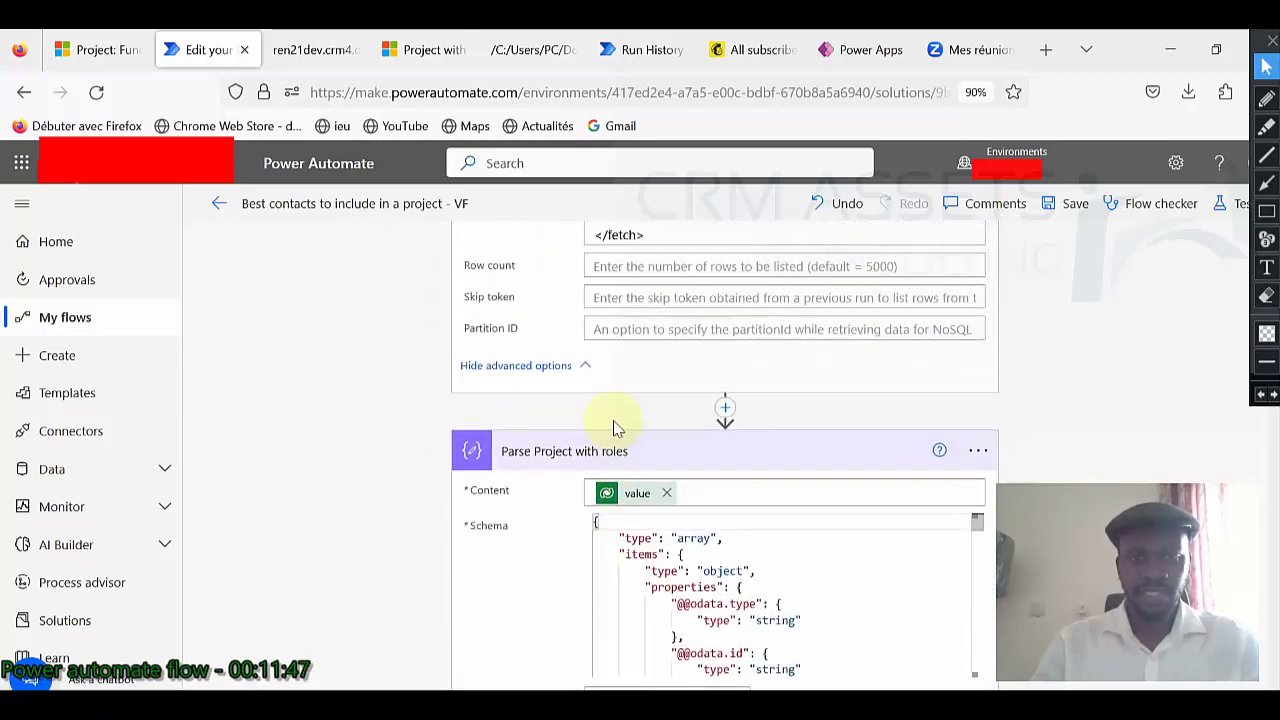
scroll(612, 425, "down", 8)
scroll(612, 430, "down", 10)
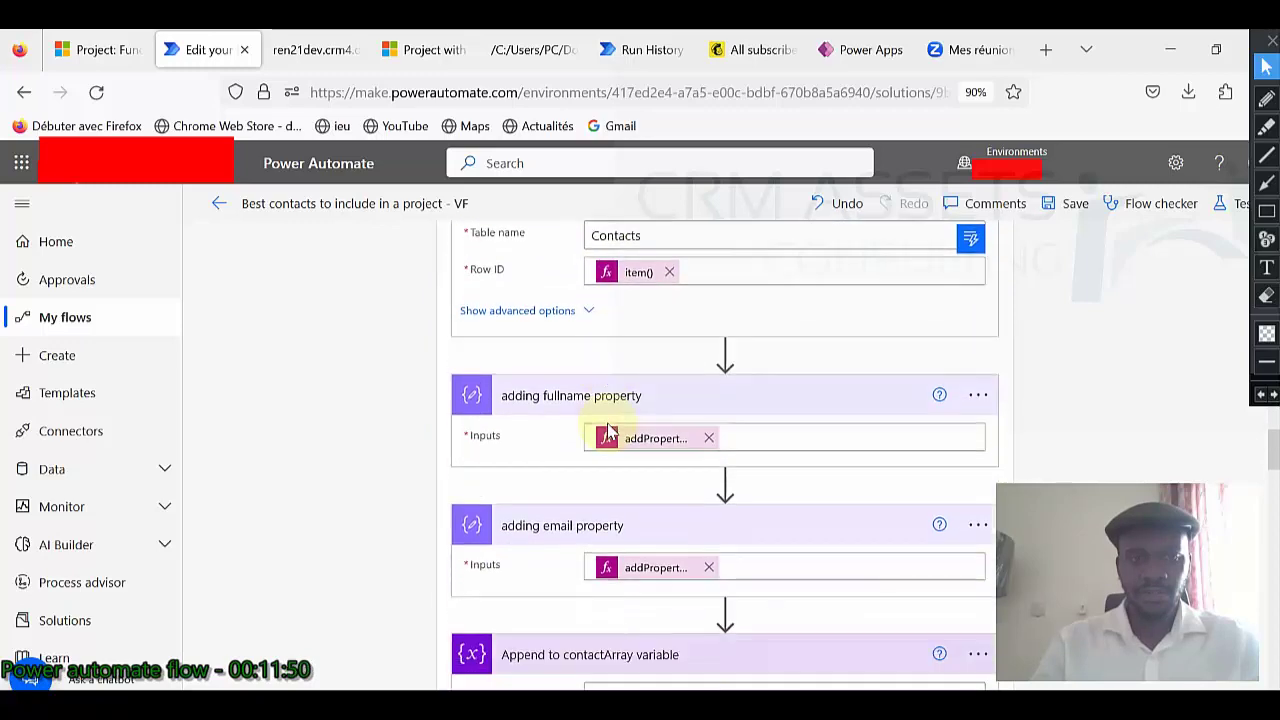
scroll(605, 432, "down", 2)
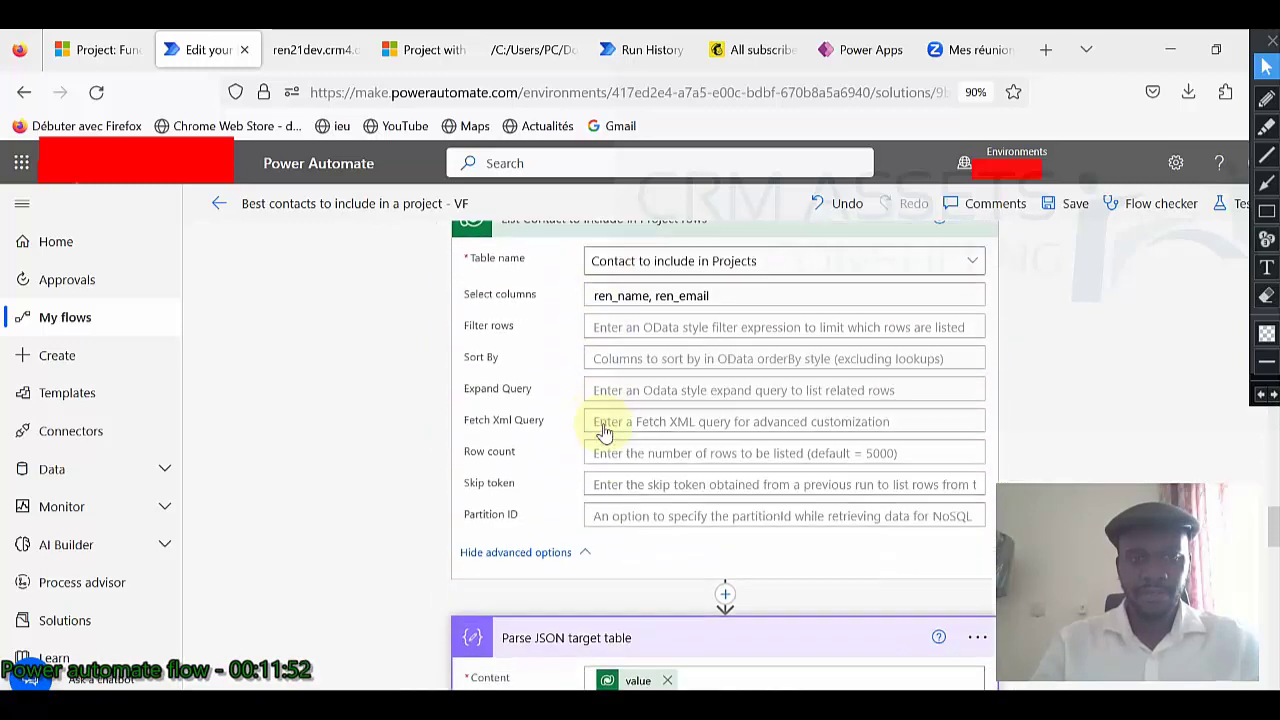
scroll(665, 330, "up", 2)
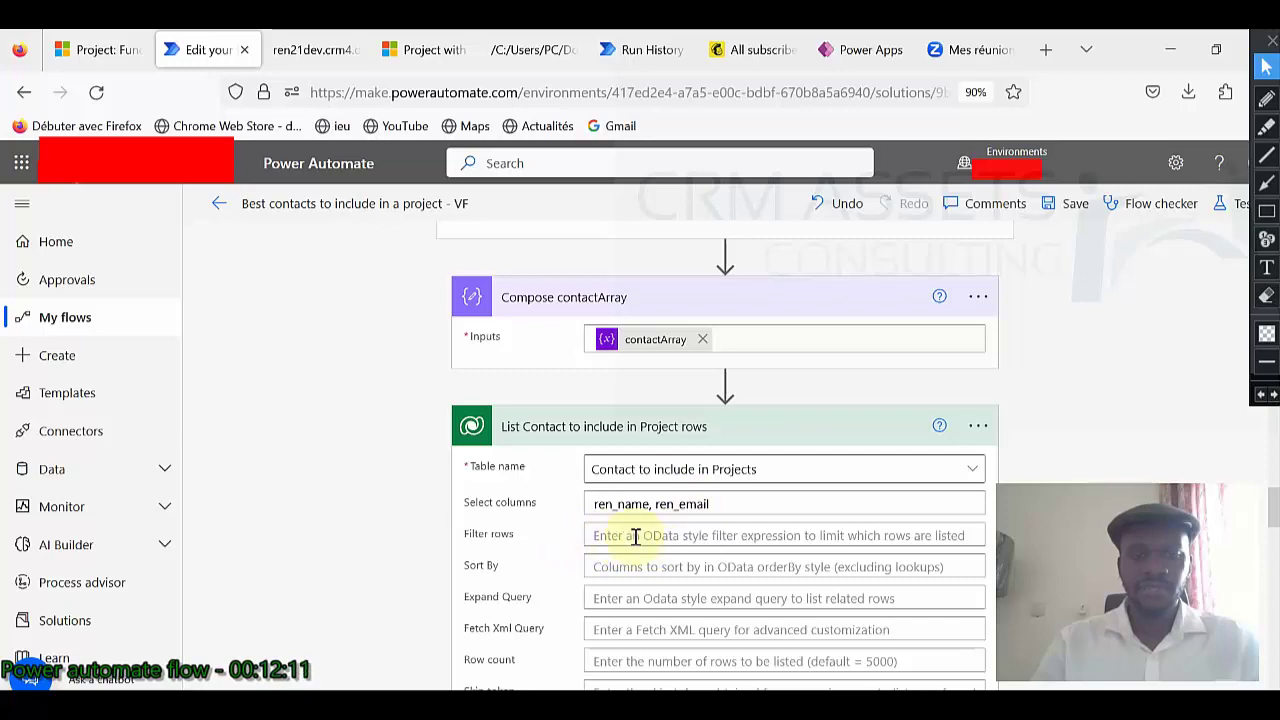
scroll(675, 537, "down", 5)
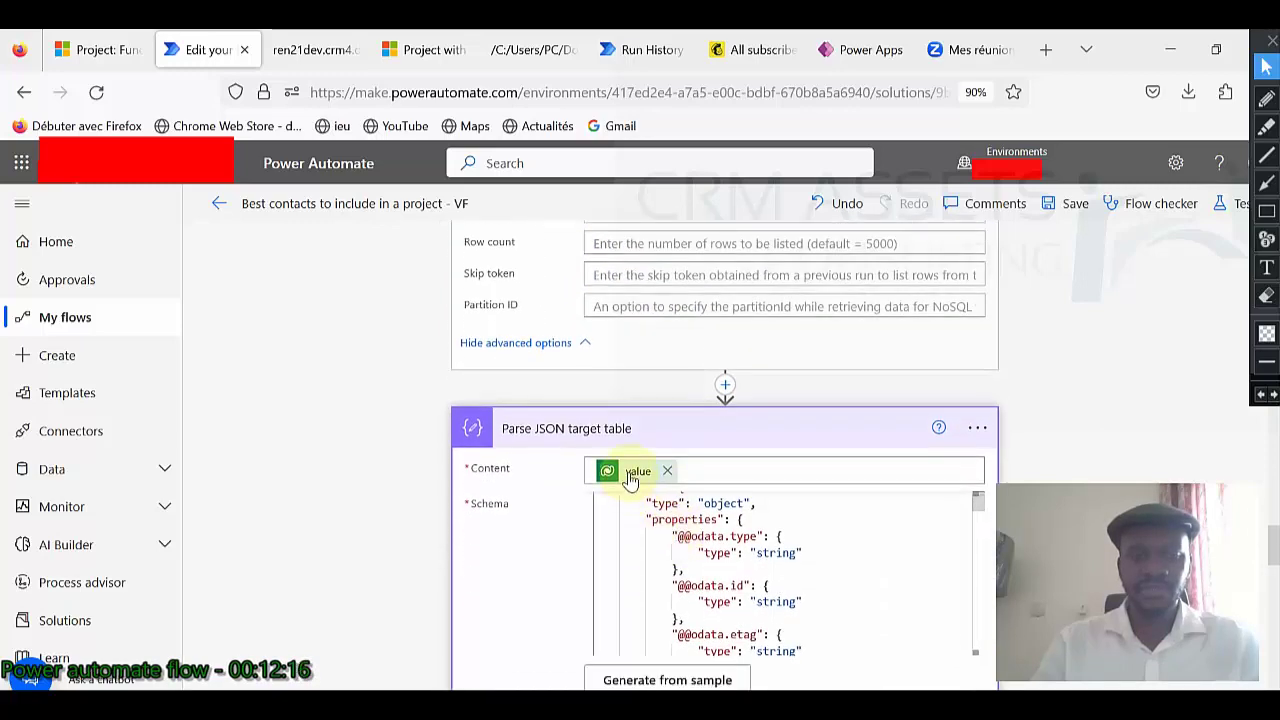
scroll(623, 508, "down", 3)
scroll(509, 543, "down", 3)
scroll(507, 540, "down", 3)
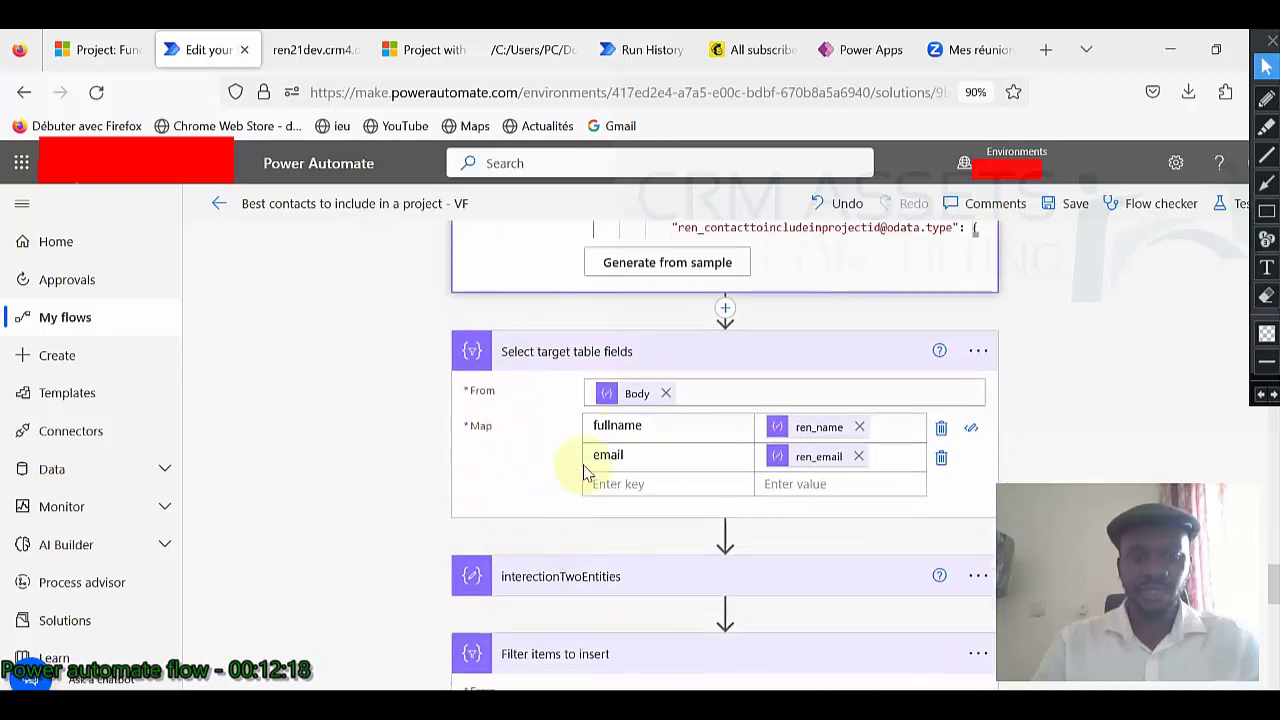
scroll(643, 460, "down", 1)
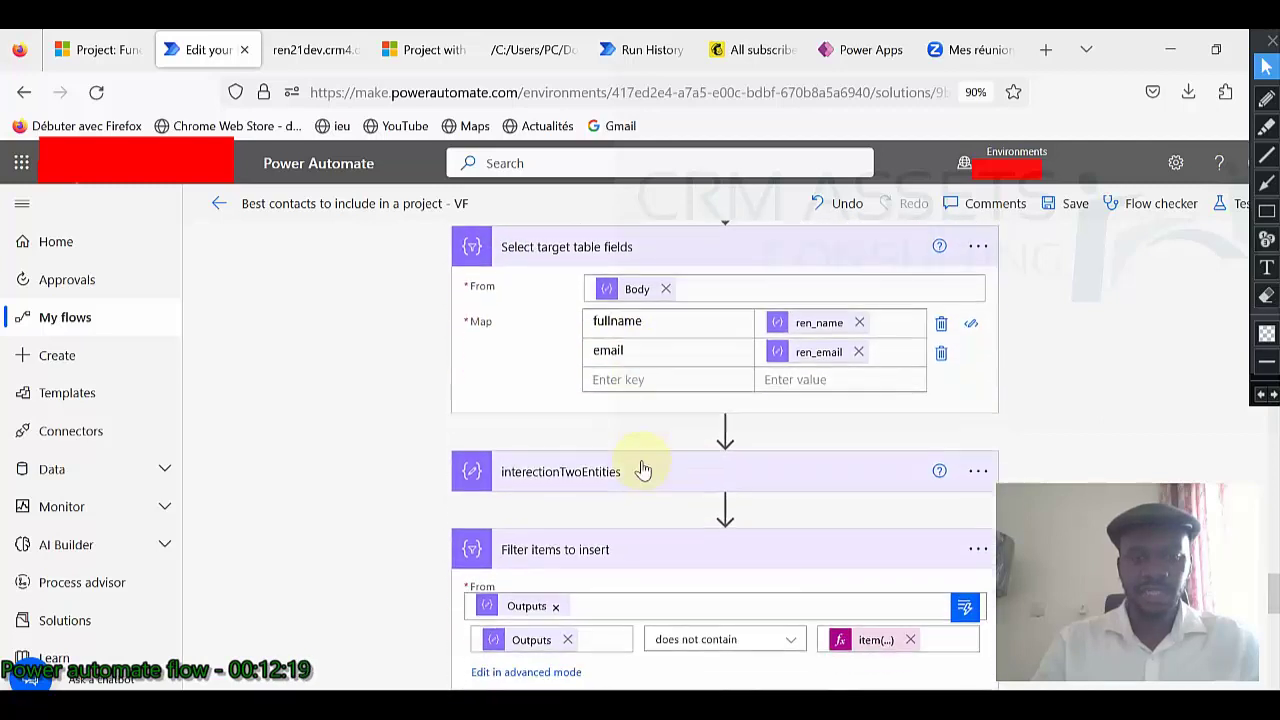
Expand interectionTwoEntities to review its intersection expression.
left_click(642, 477)
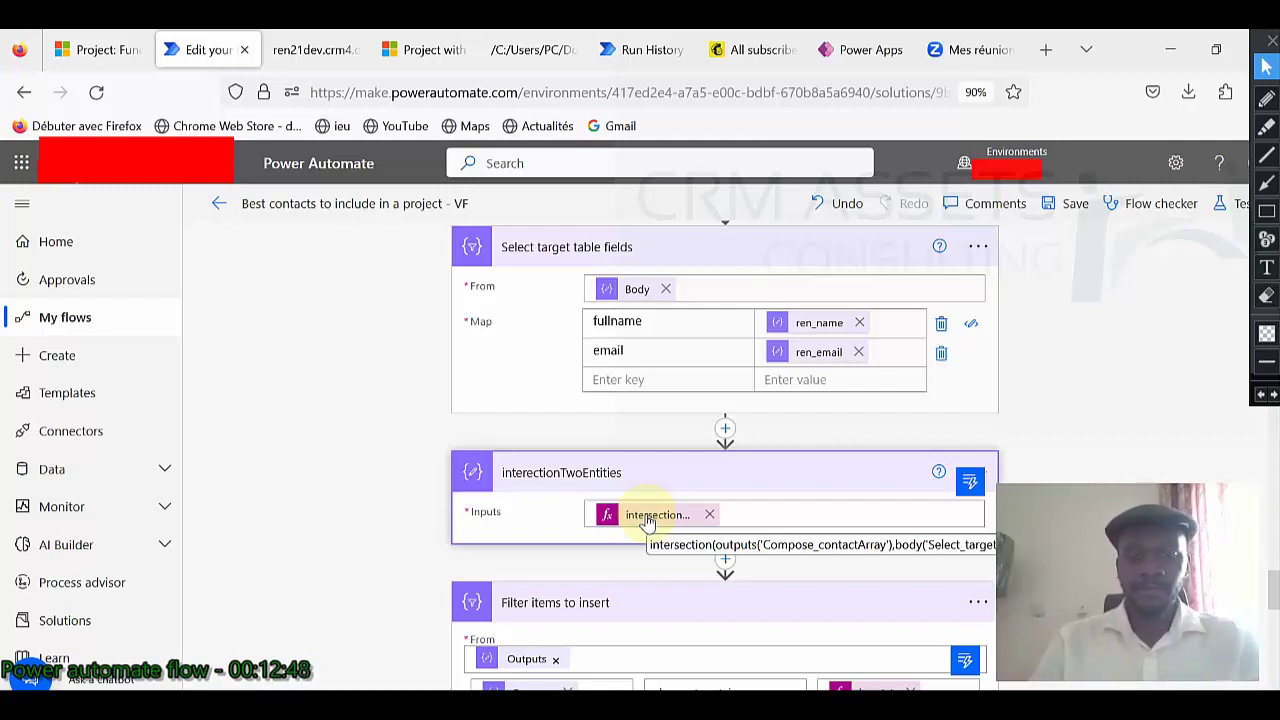
scroll(625, 505, "down", 2)
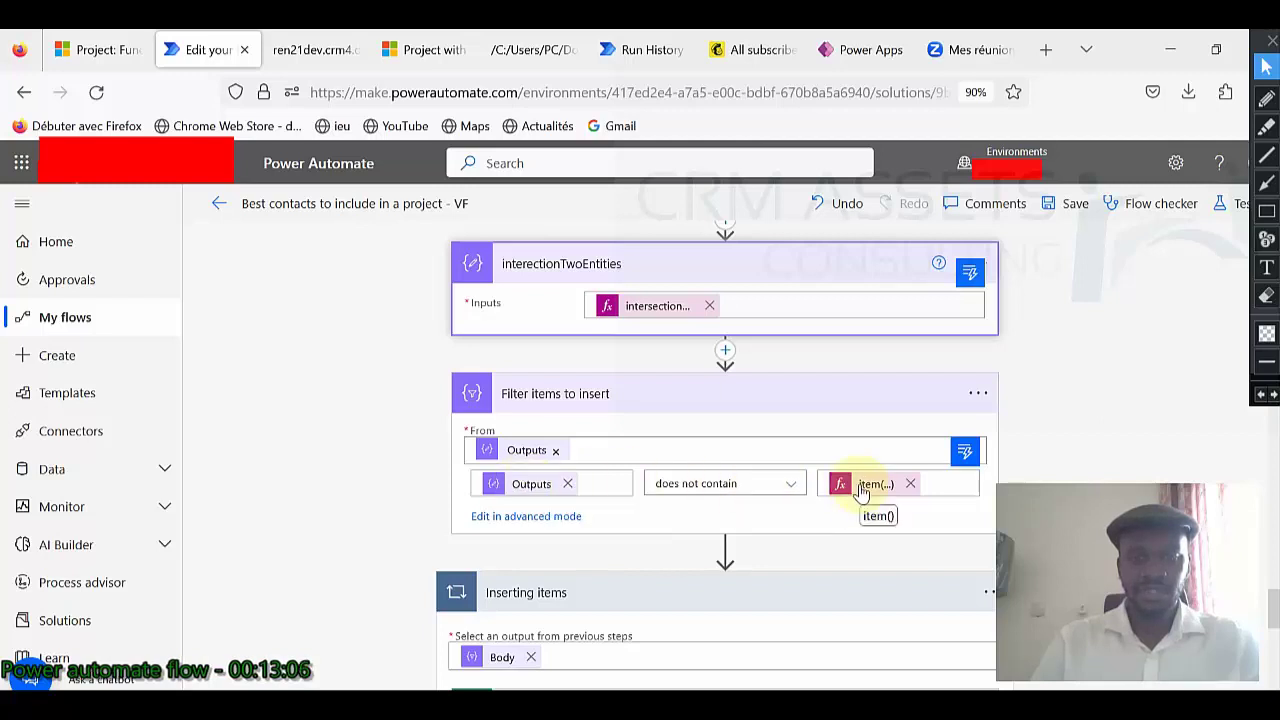
scroll(858, 491, "down", 3)
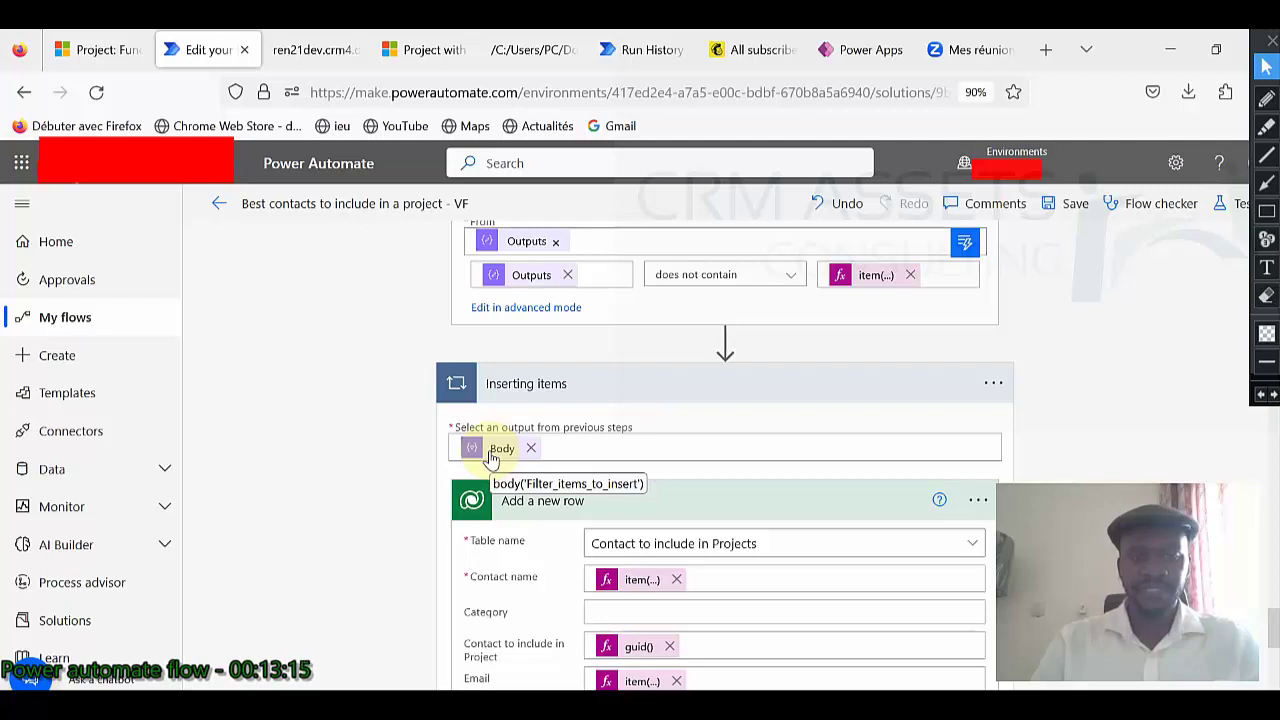
Add the closing ')' so the Add a new row Project field reads ren_projects(Project).
scroll(510, 440, "down", 2)
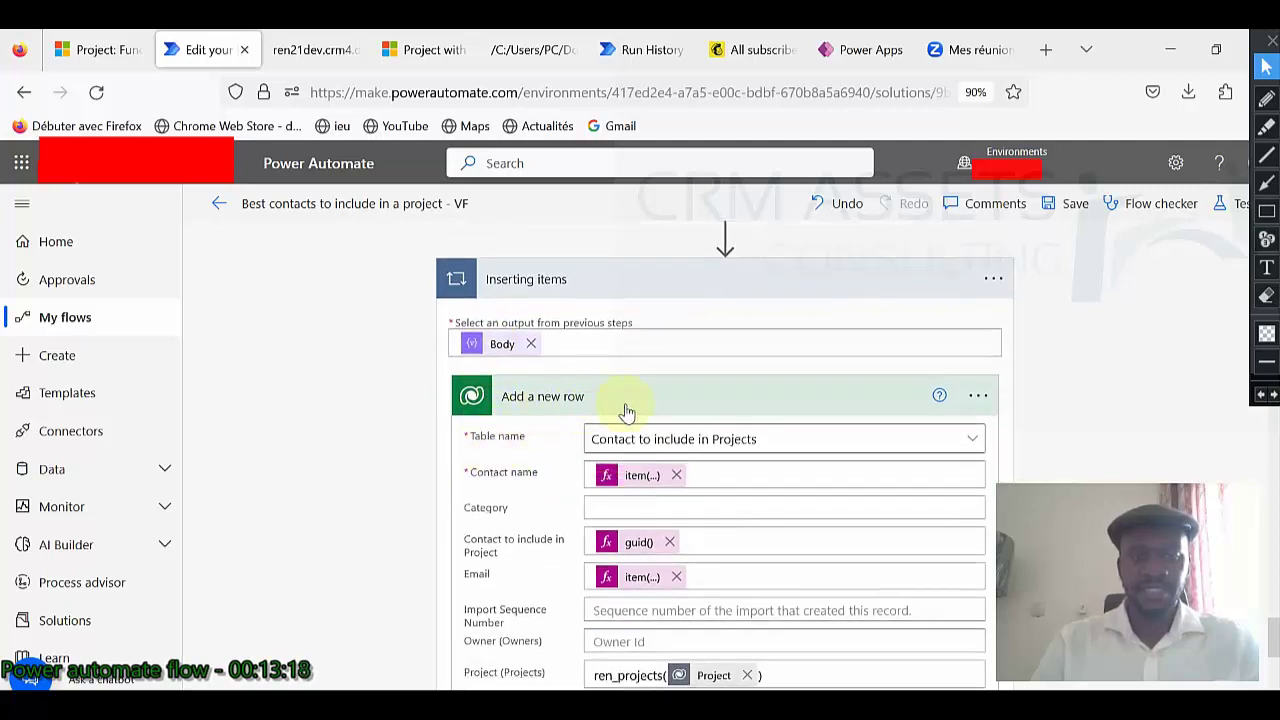
scroll(626, 412, "down", 2)
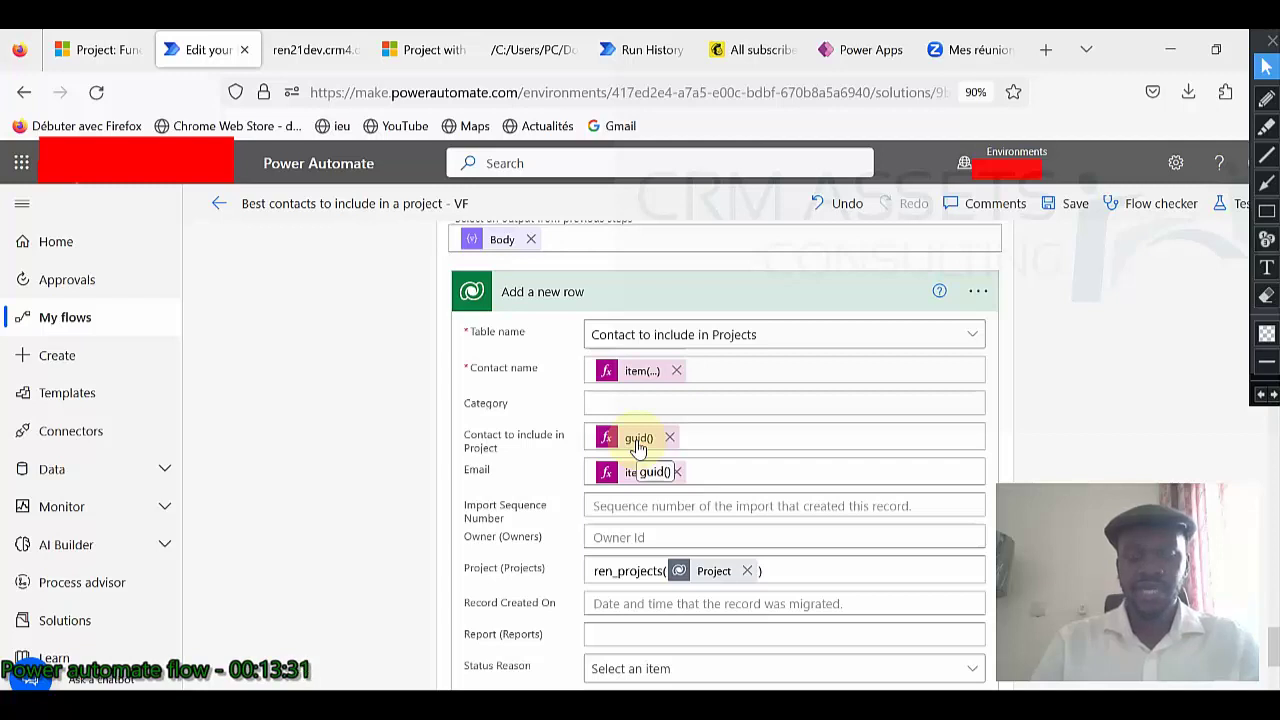
scroll(638, 447, "down", 2)
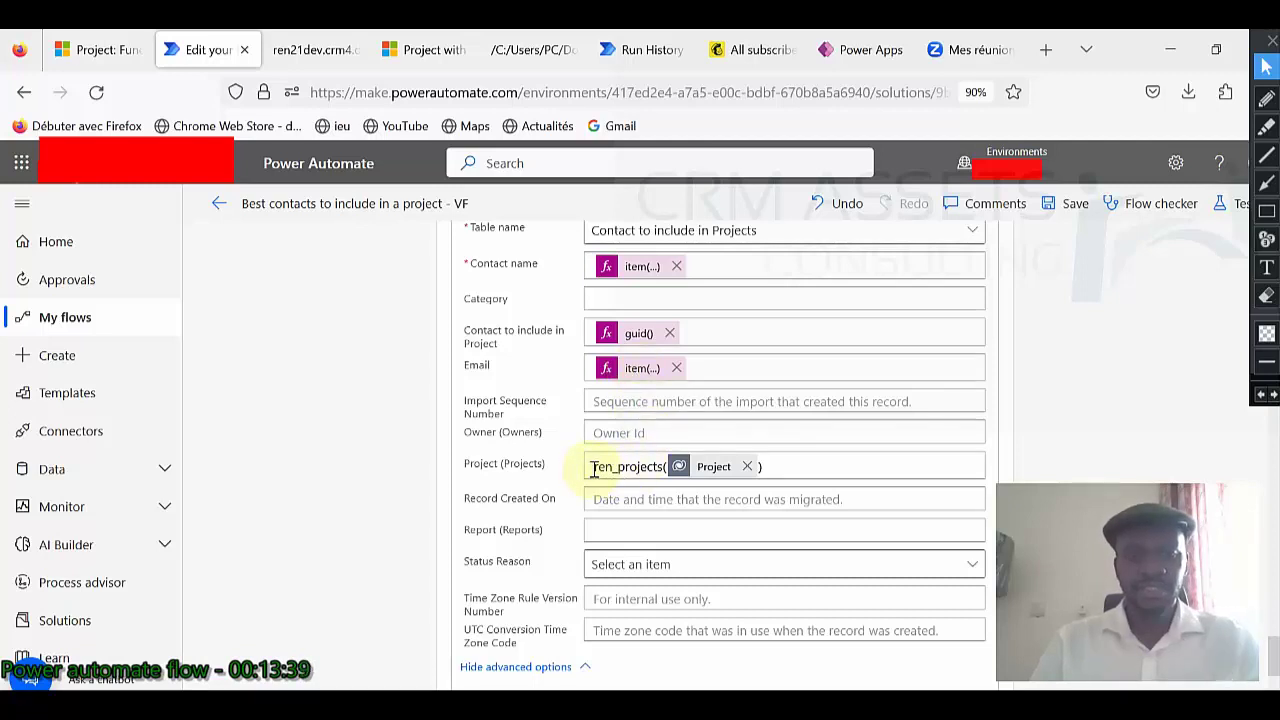
type(")")
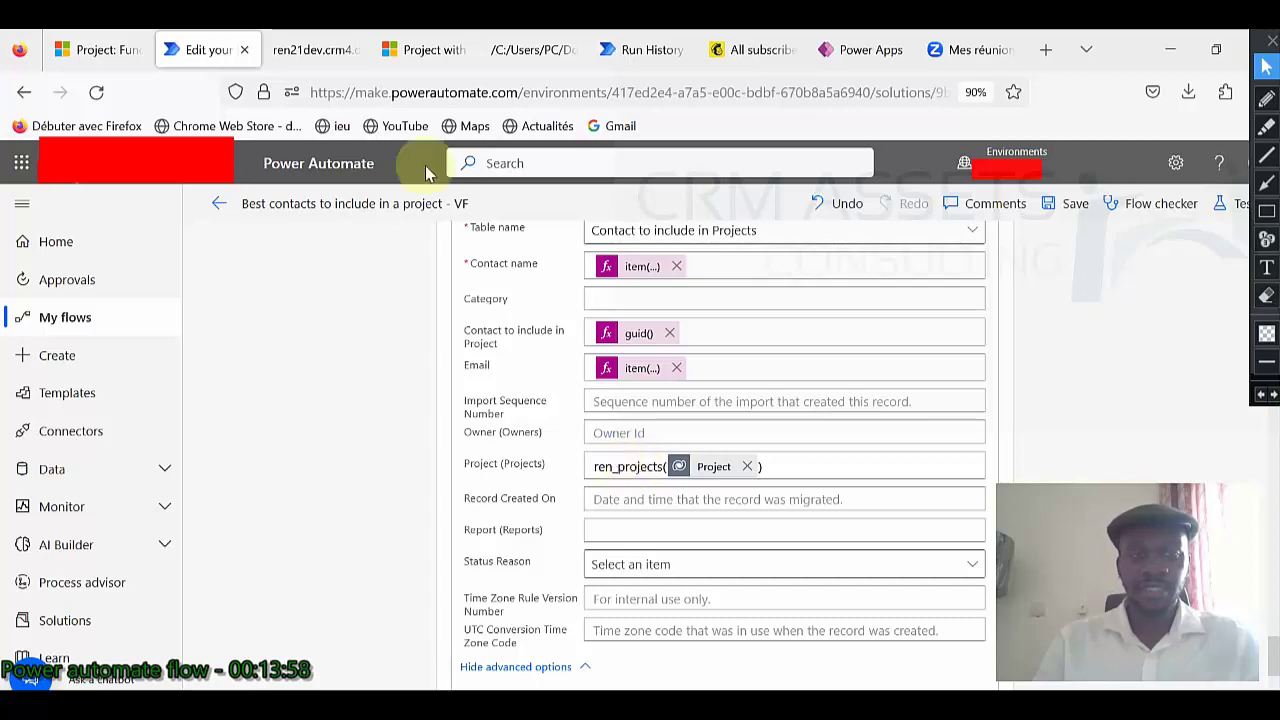
Find ren_project's EntitySetName in the Web API metadata and select the value ren_projects.
left_click(428, 62)
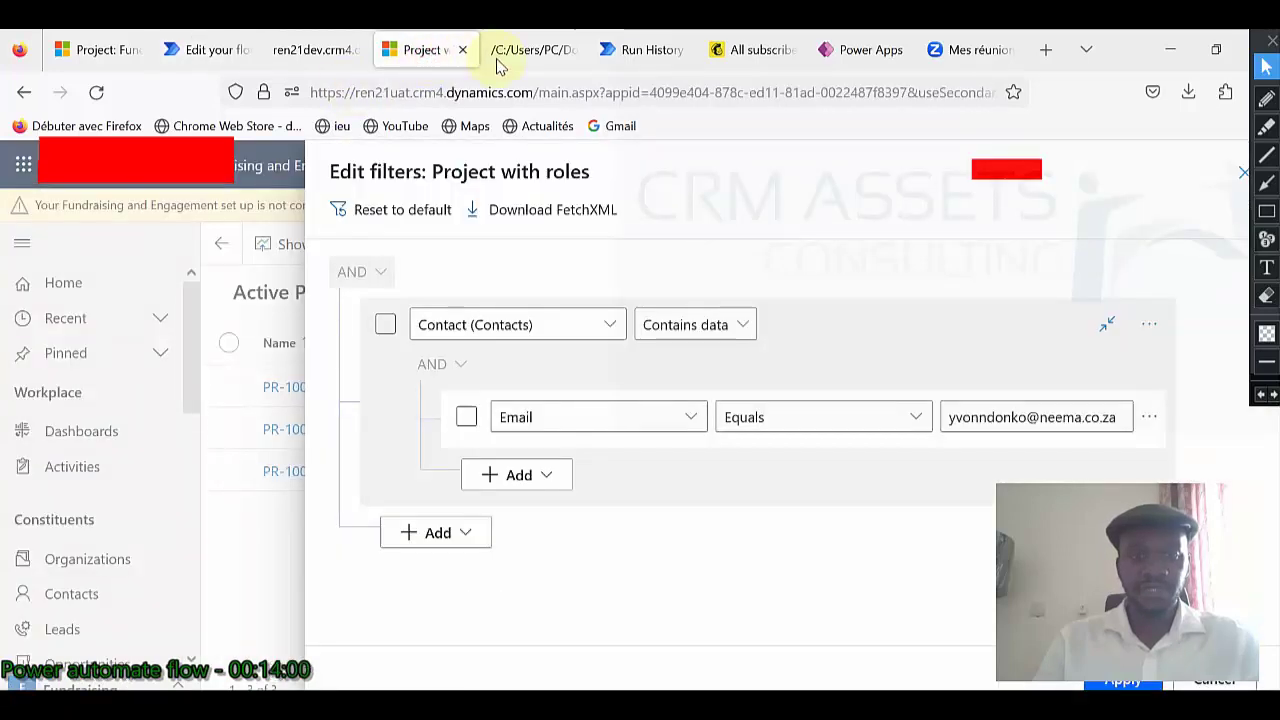
left_click(535, 58)
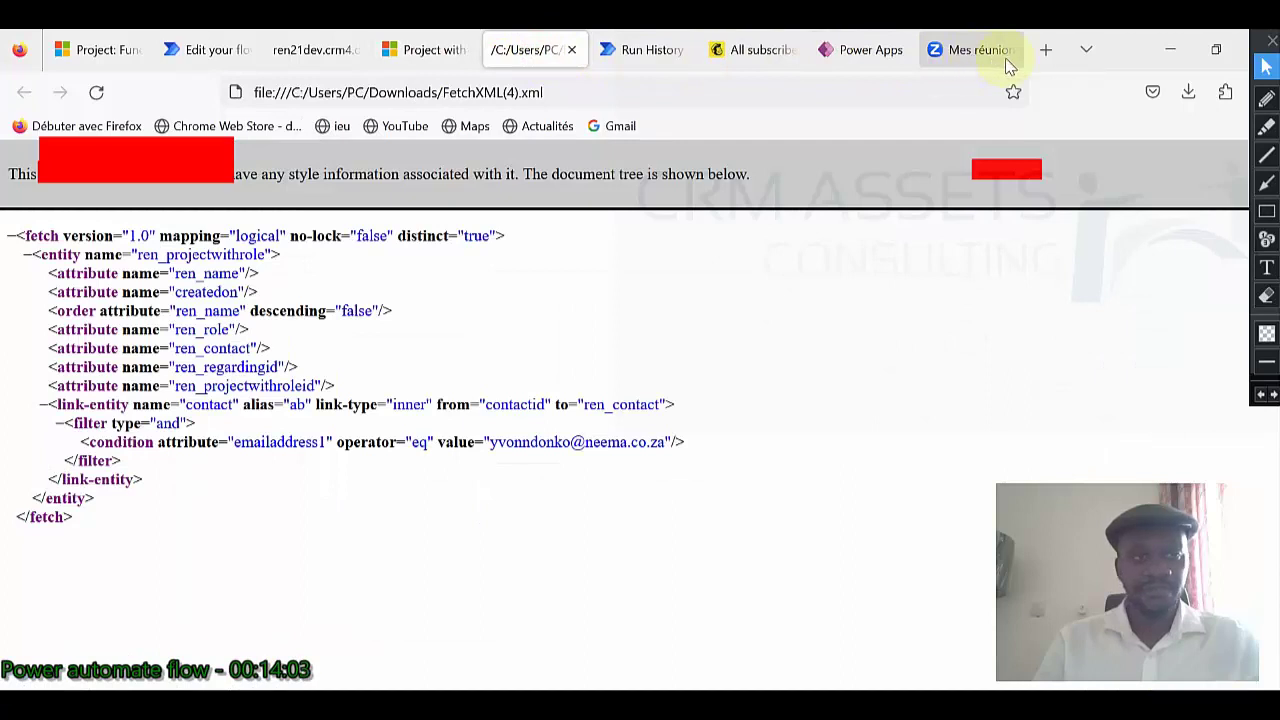
left_click(316, 55)
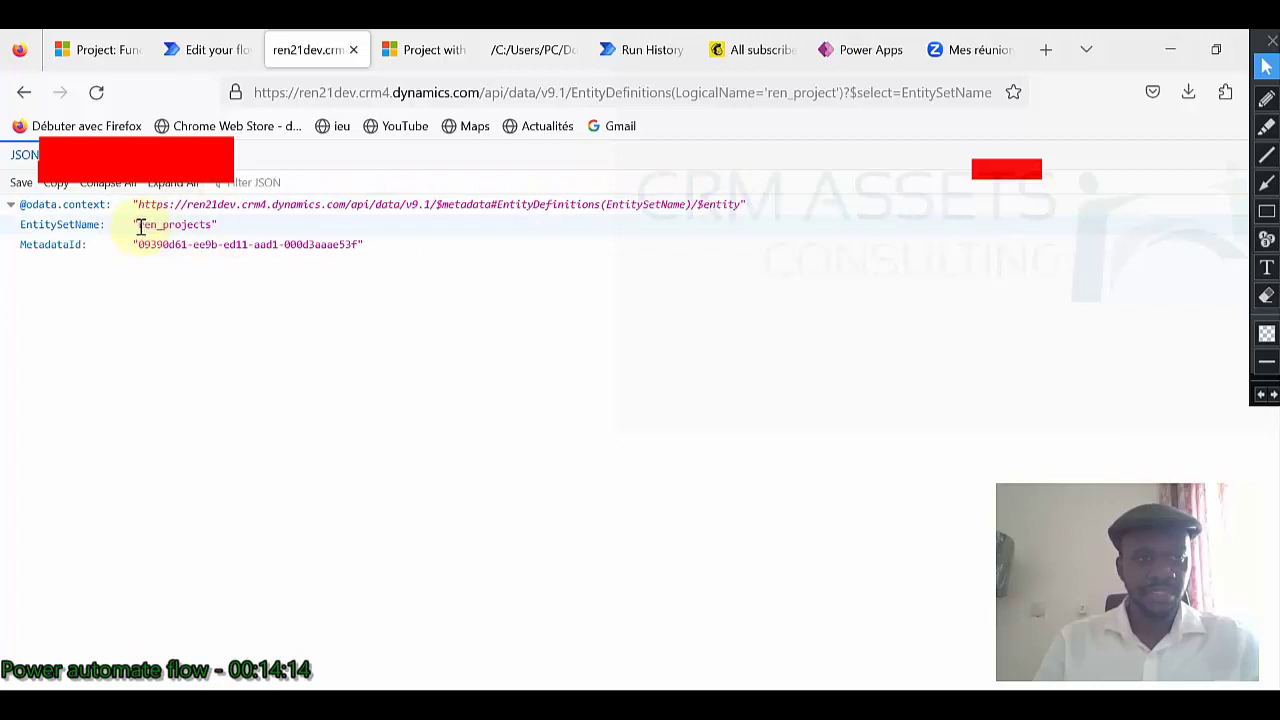
left_click_drag(138, 226, 212, 225)
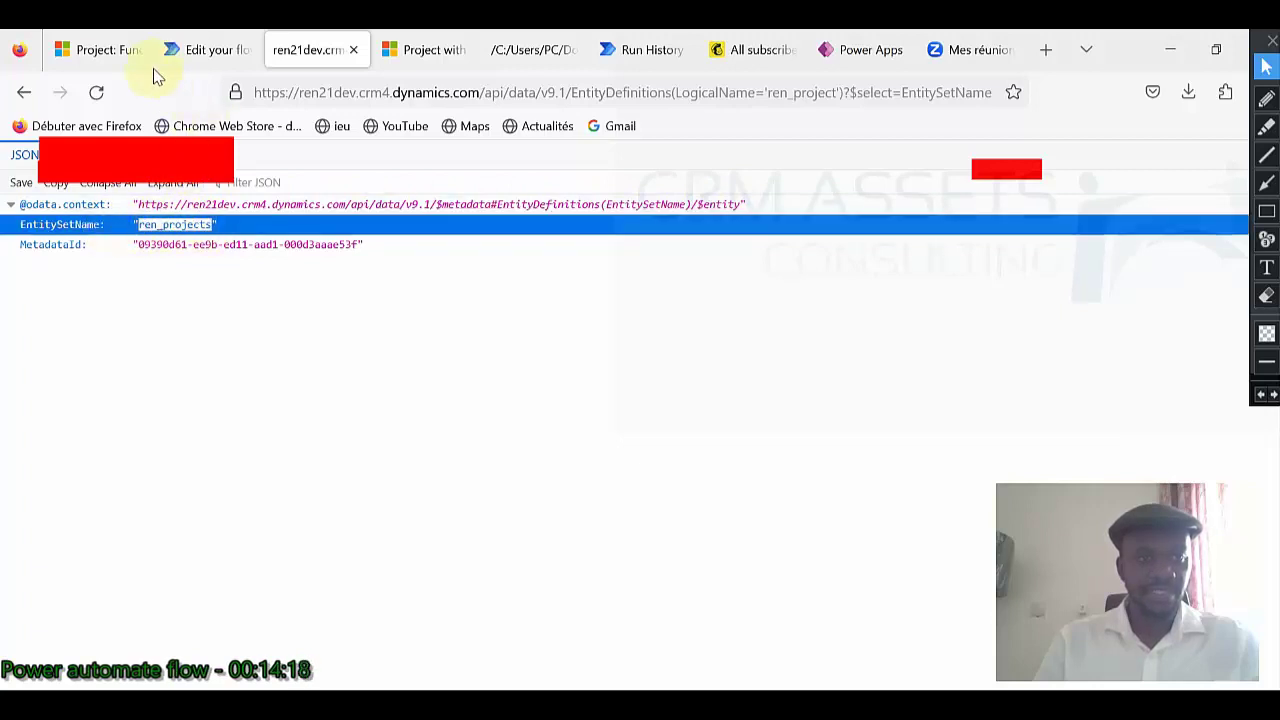
Back in the flow editor, check the ren_projects expression in the Project field.
left_click(190, 50)
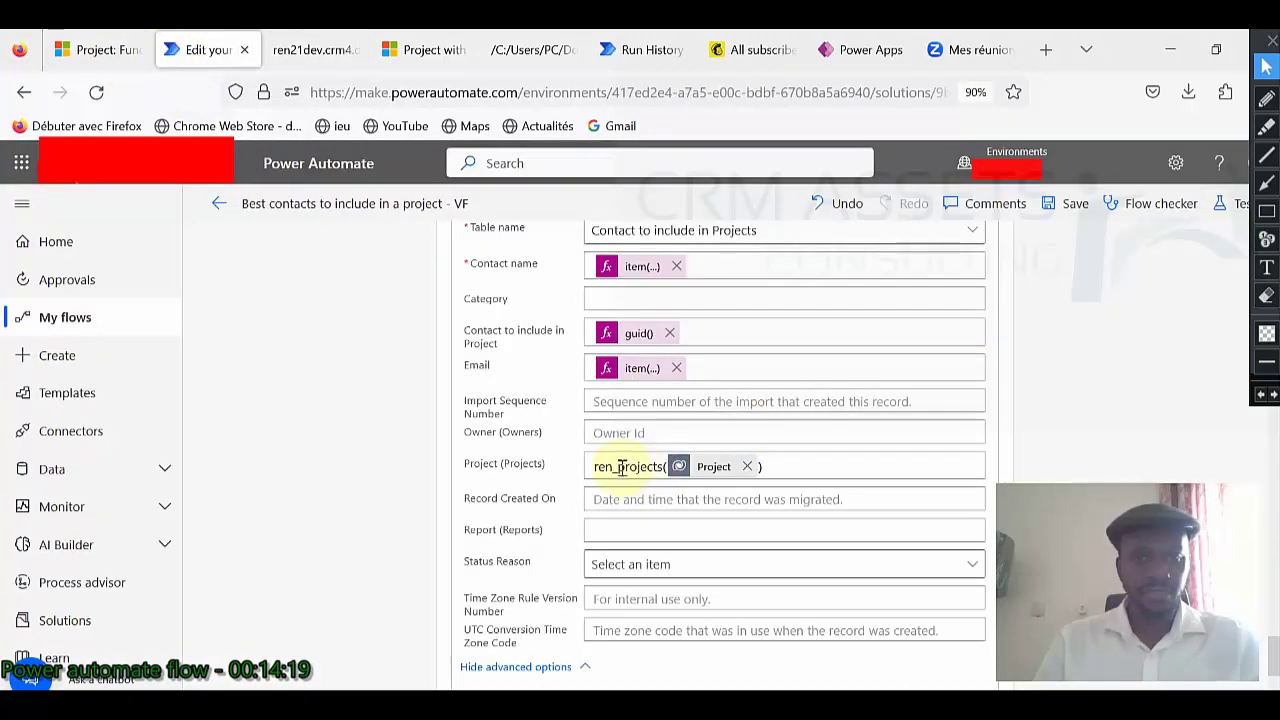
left_click_drag(594, 466, 666, 466)
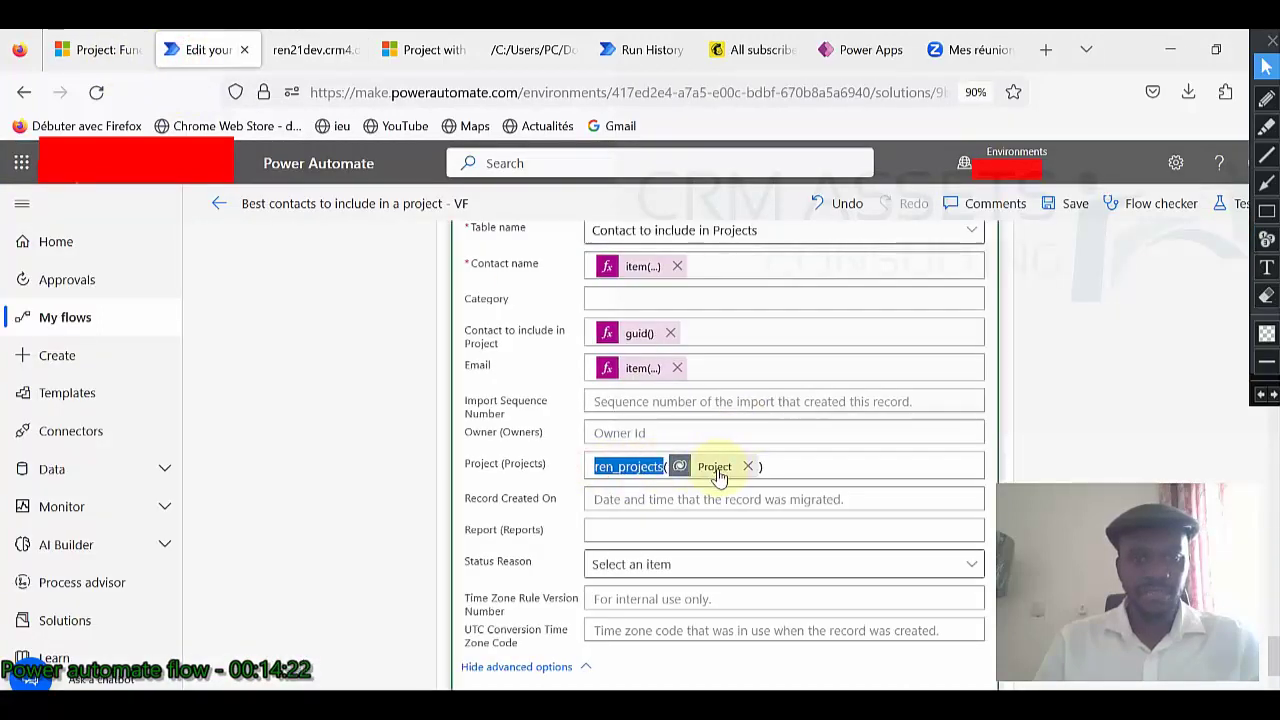
mouse_move(717, 476)
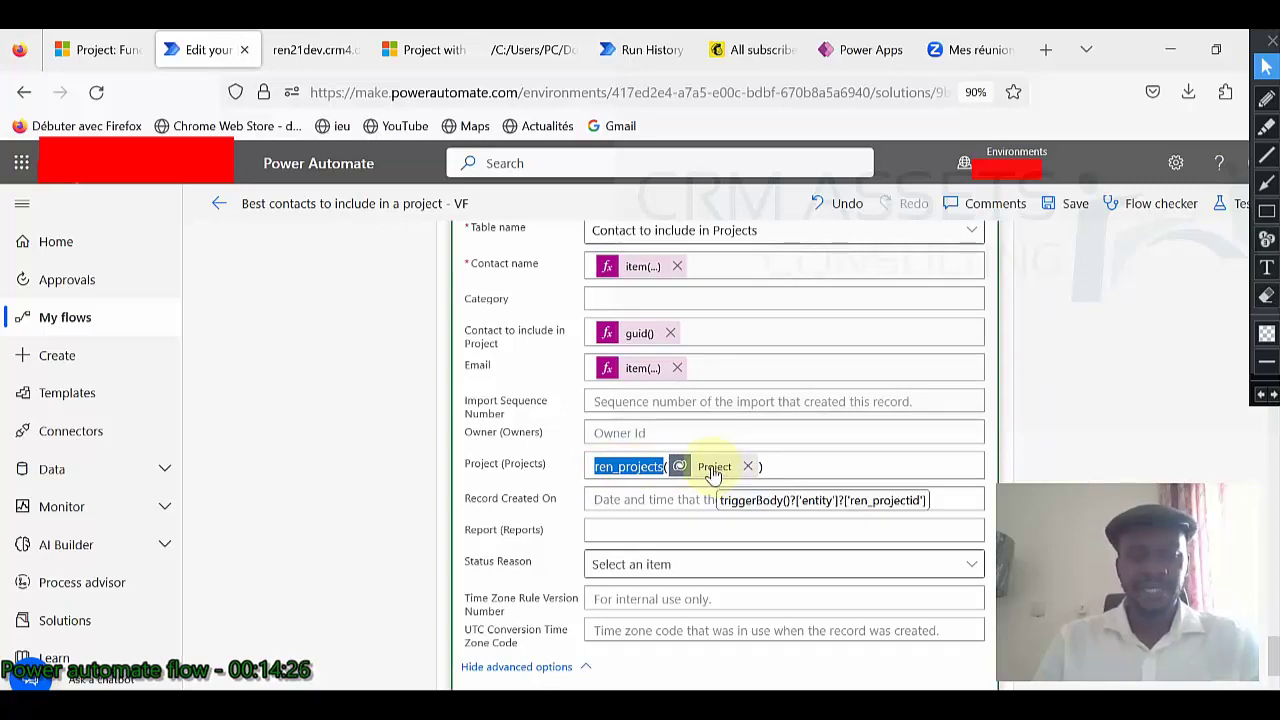
scroll(713, 474, "down", 3)
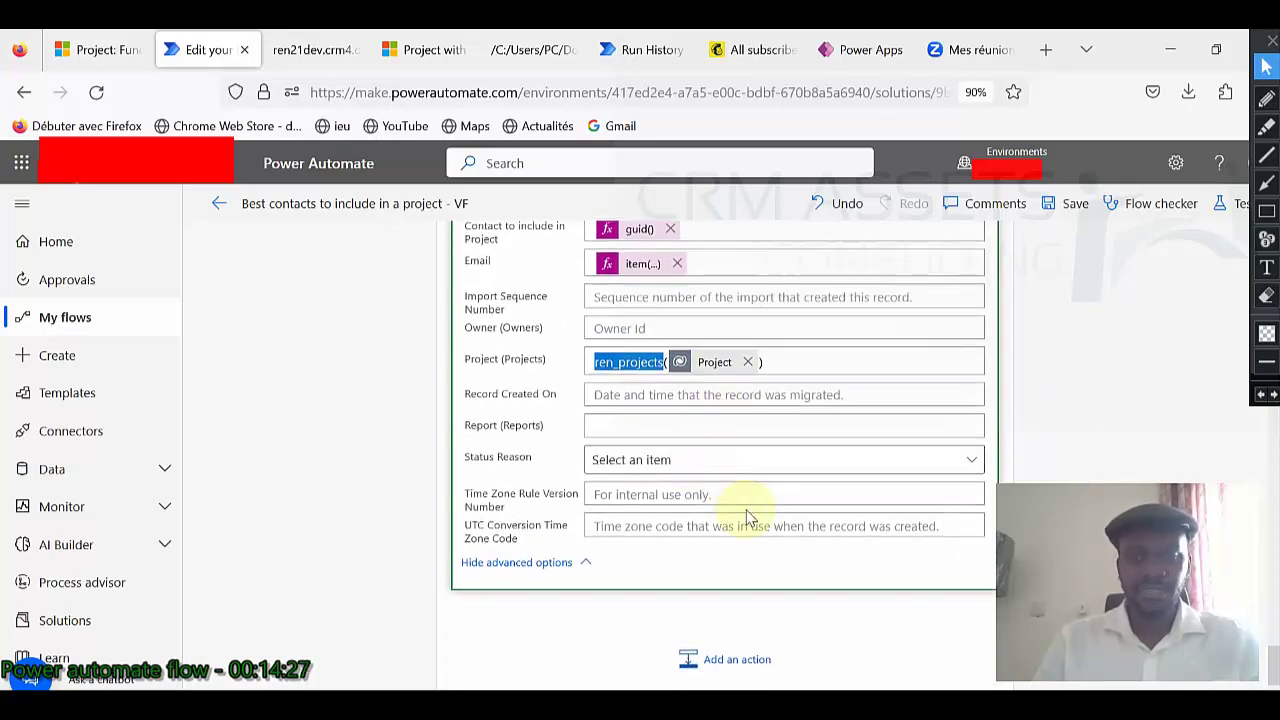
scroll(750, 520, "up", 20)
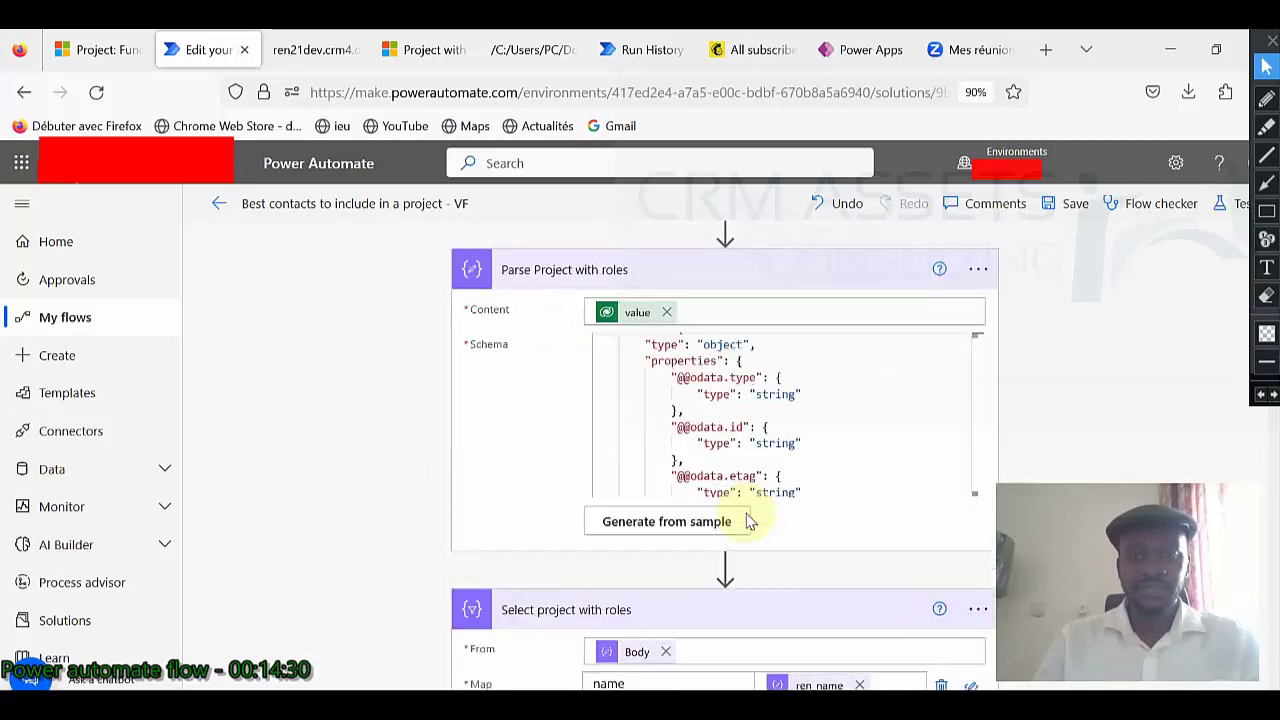
Test the flow automatically using the succeeded trigger from 11 minutes ago.
left_click(1226, 215)
left_click(1006, 365)
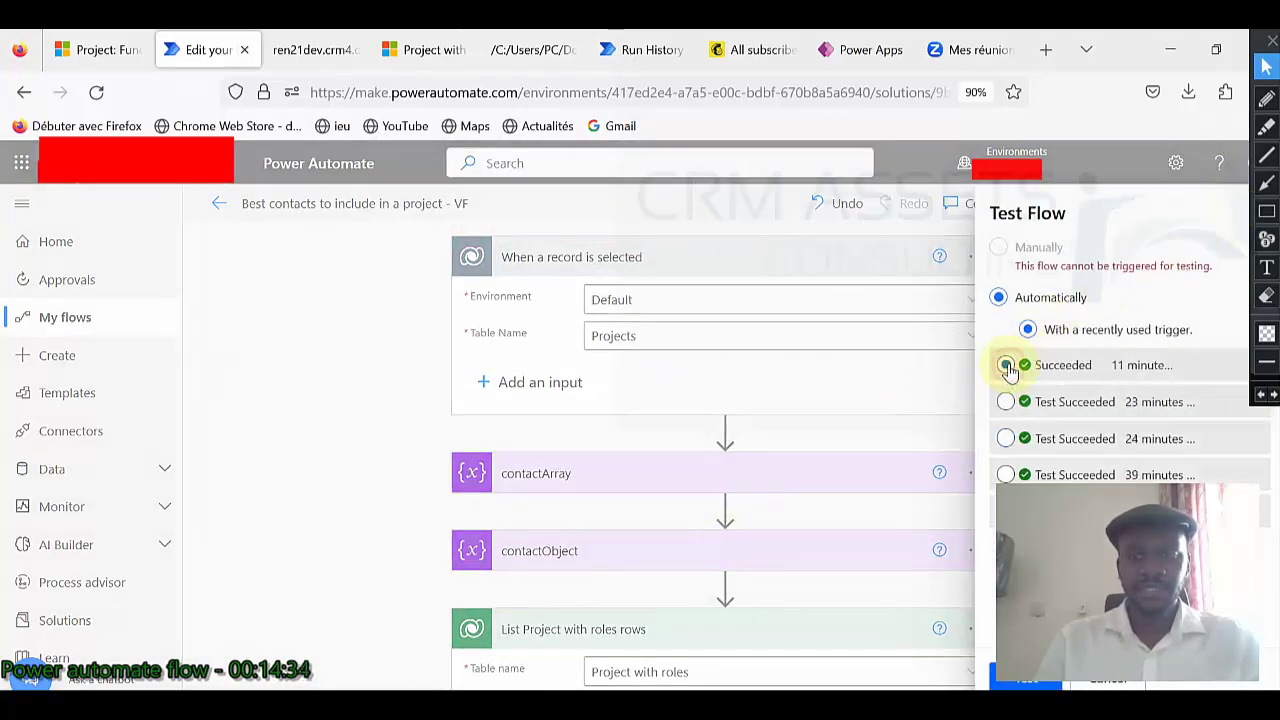
left_click(769, 484)
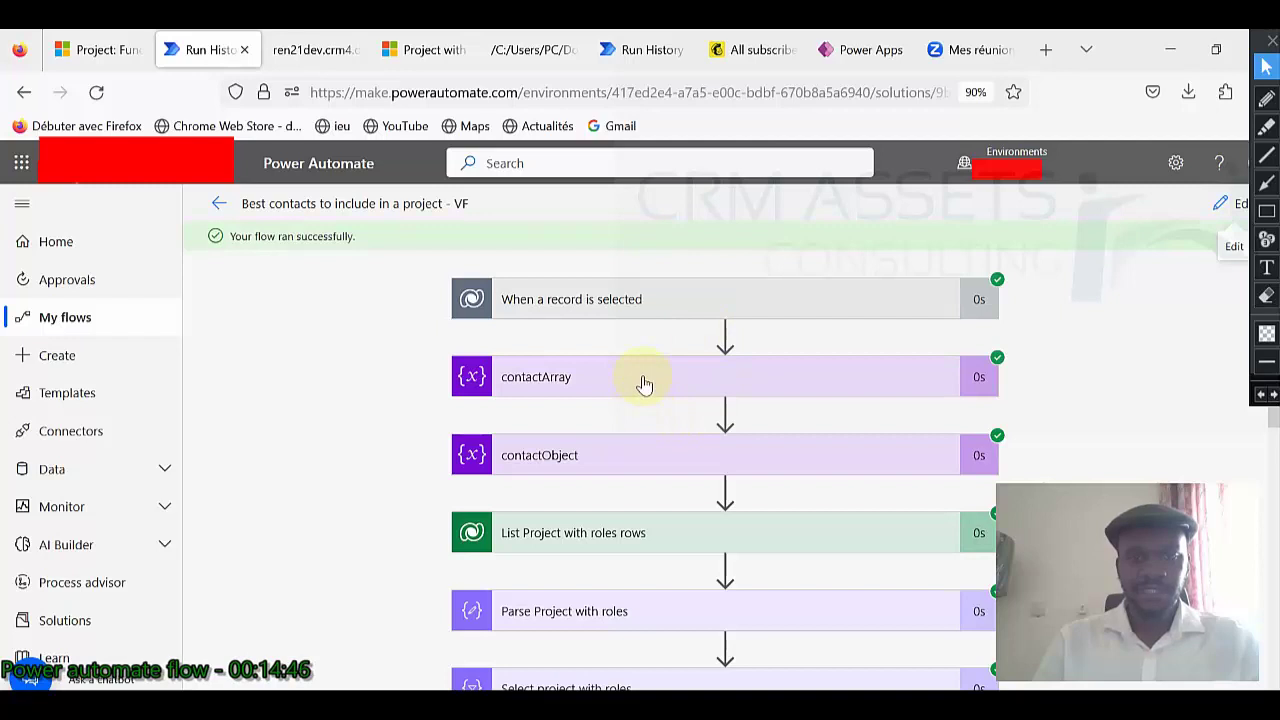
Show the run details of List Project with roles rows and Select project with roles.
scroll(618, 450, "down", 2)
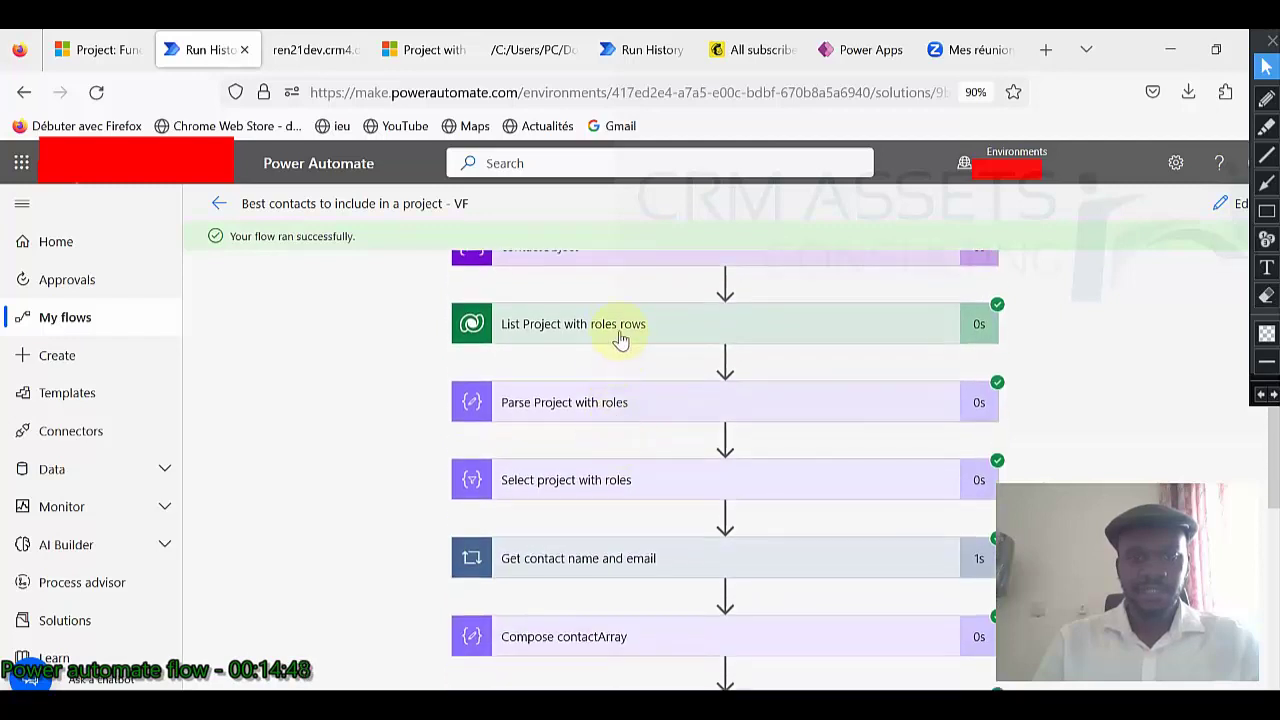
scroll(650, 345, "up", 1)
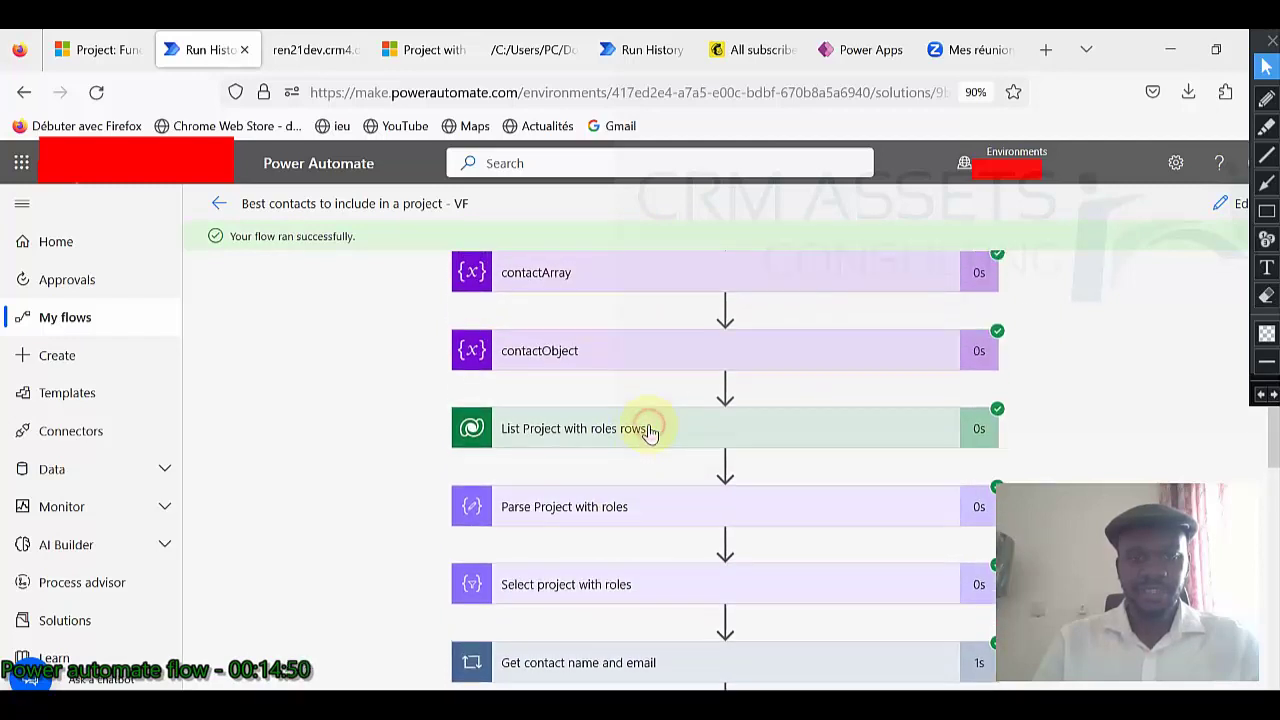
left_click(648, 436)
scroll(650, 432, "down", 2)
scroll(650, 432, "down", 2)
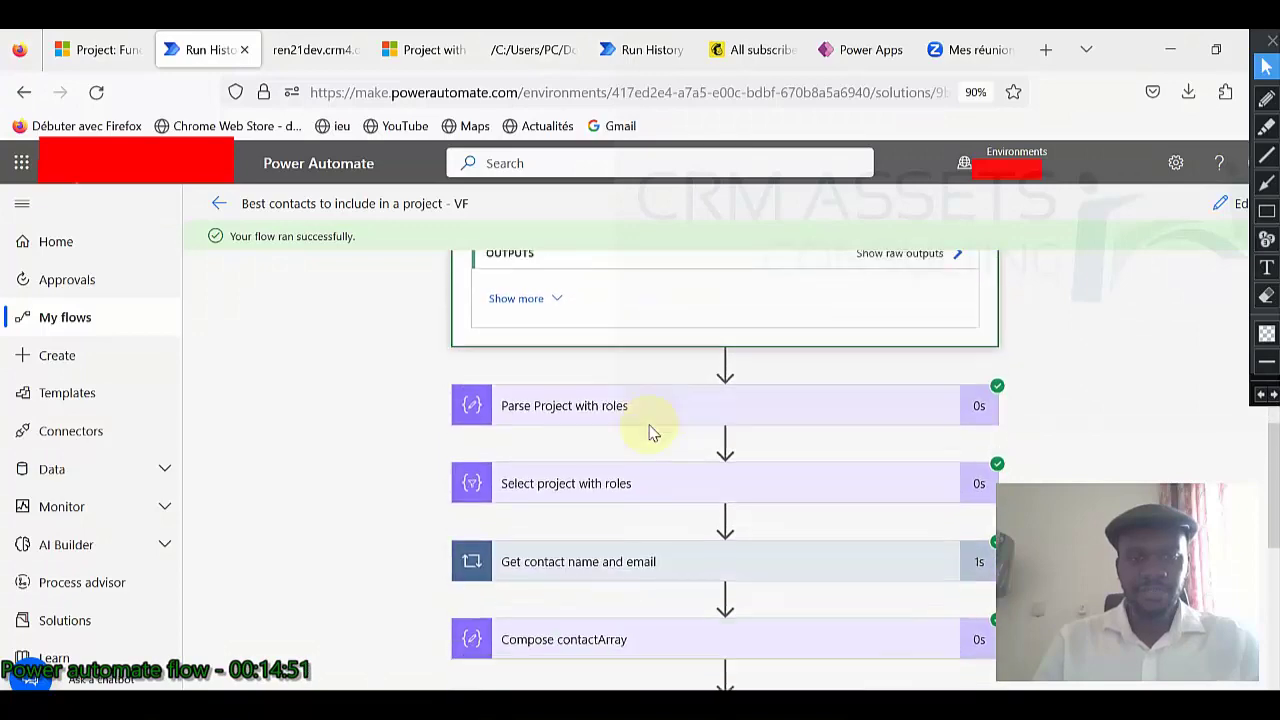
left_click(628, 485)
Show the iterations of the Get contact name and email loop.
scroll(626, 483, "down", 4)
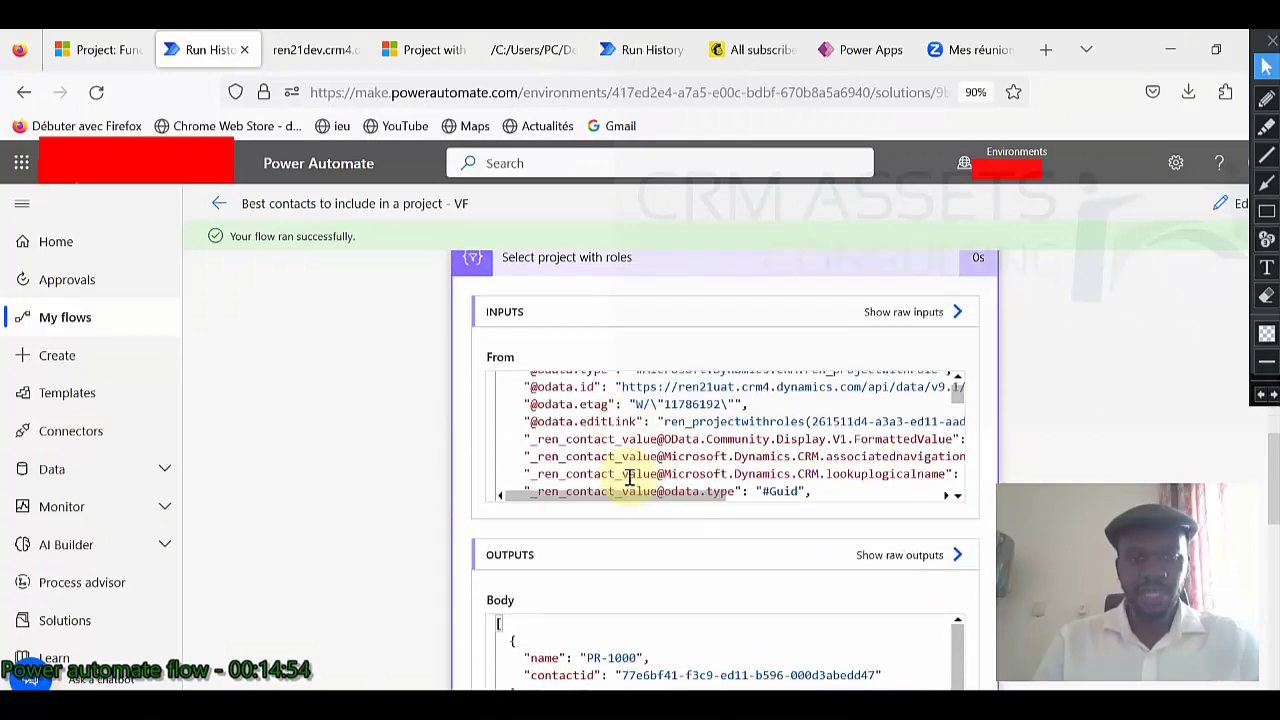
scroll(692, 500, "down", 1)
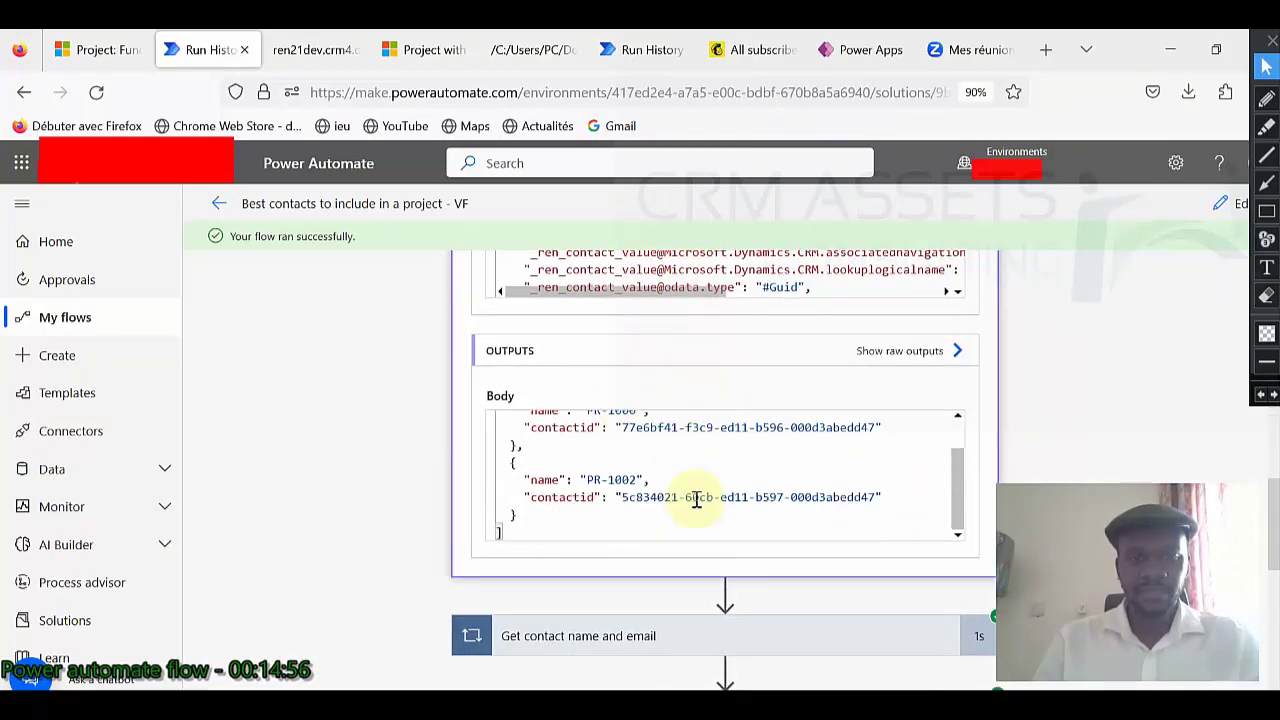
scroll(740, 497, "up", 1)
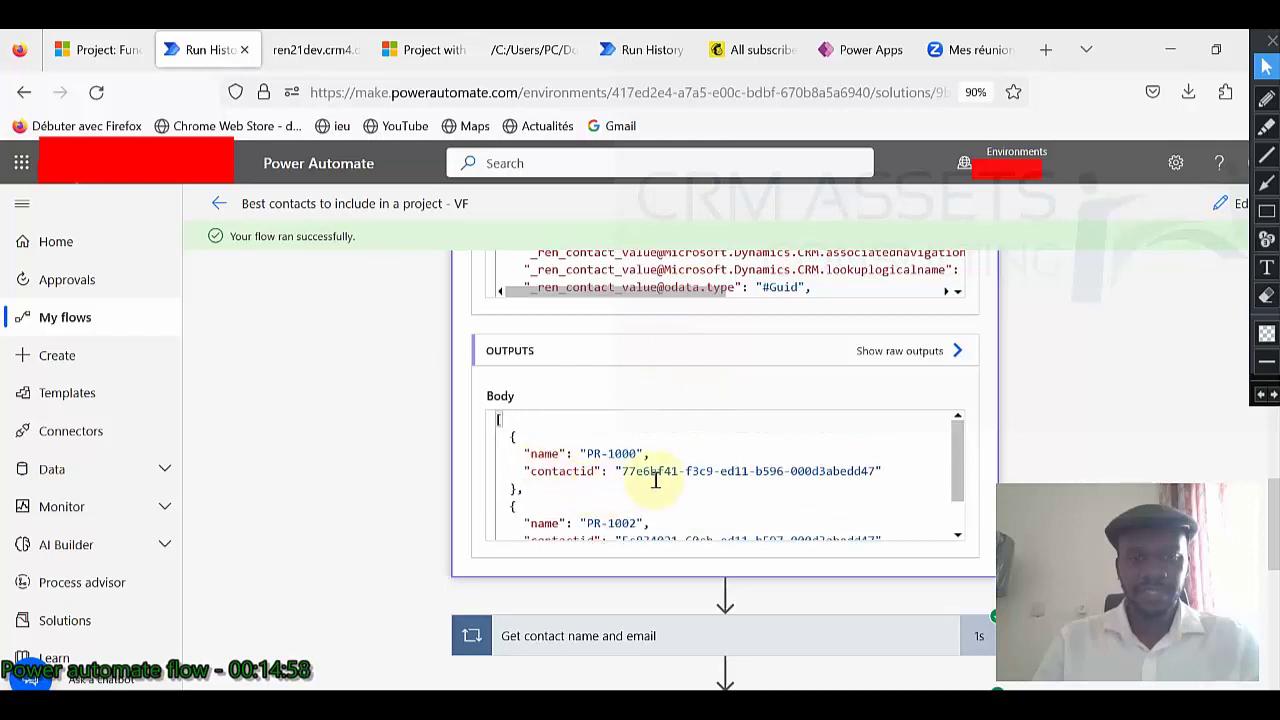
scroll(651, 480, "down", 2)
scroll(460, 485, "down", 2)
left_click(646, 428)
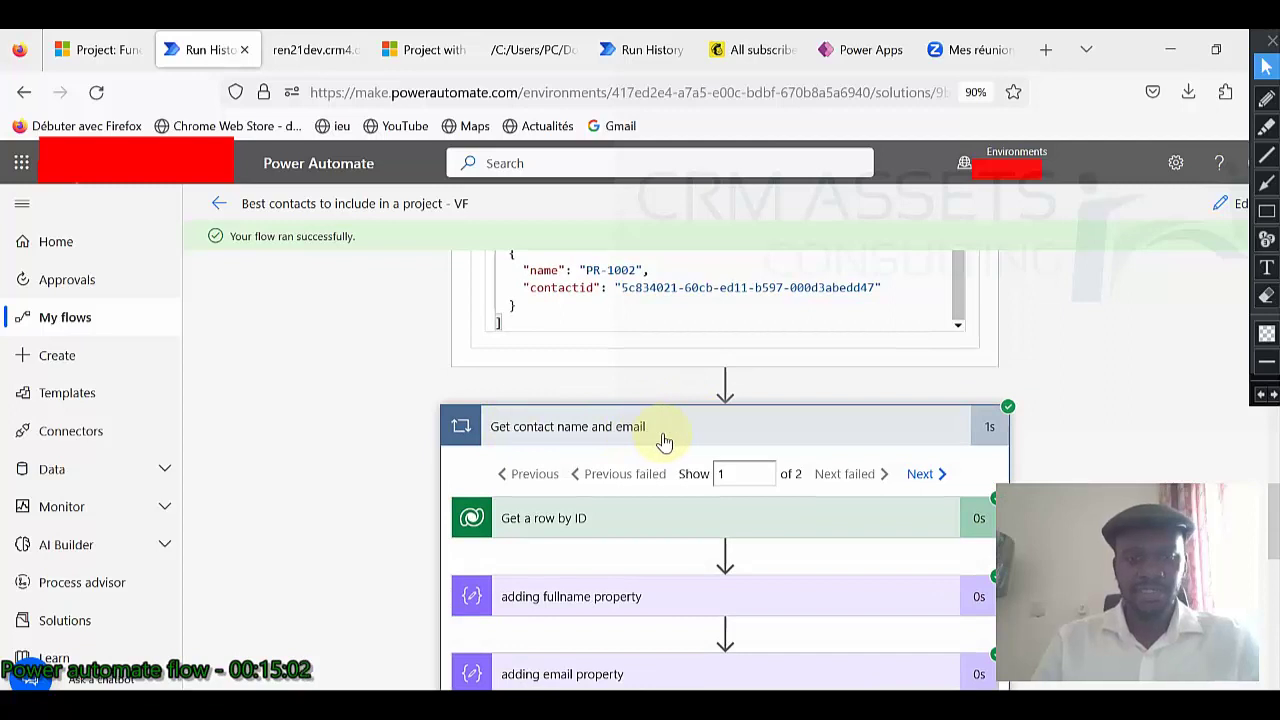
scroll(663, 437, "down", 2)
scroll(665, 440, "down", 1)
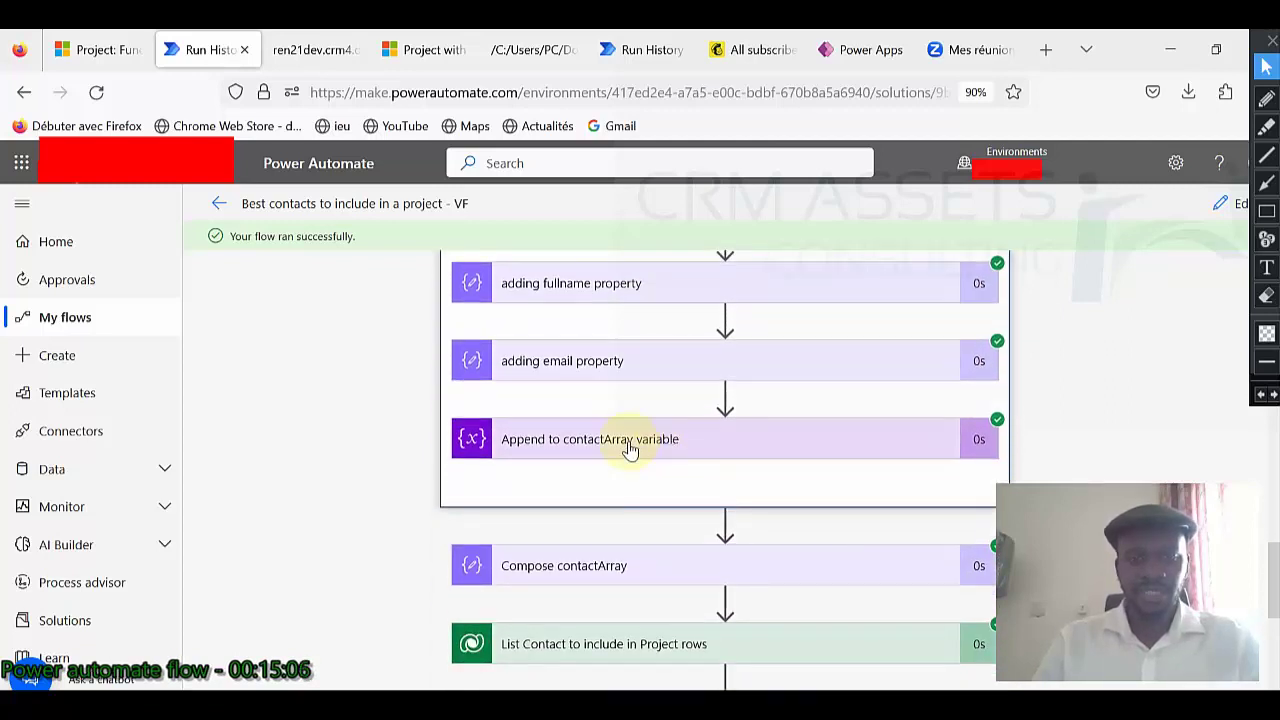
Inspect Compose contactArray's JSON, highlighting its fullname and email properties.
left_click(628, 566)
scroll(634, 531, "down", 3)
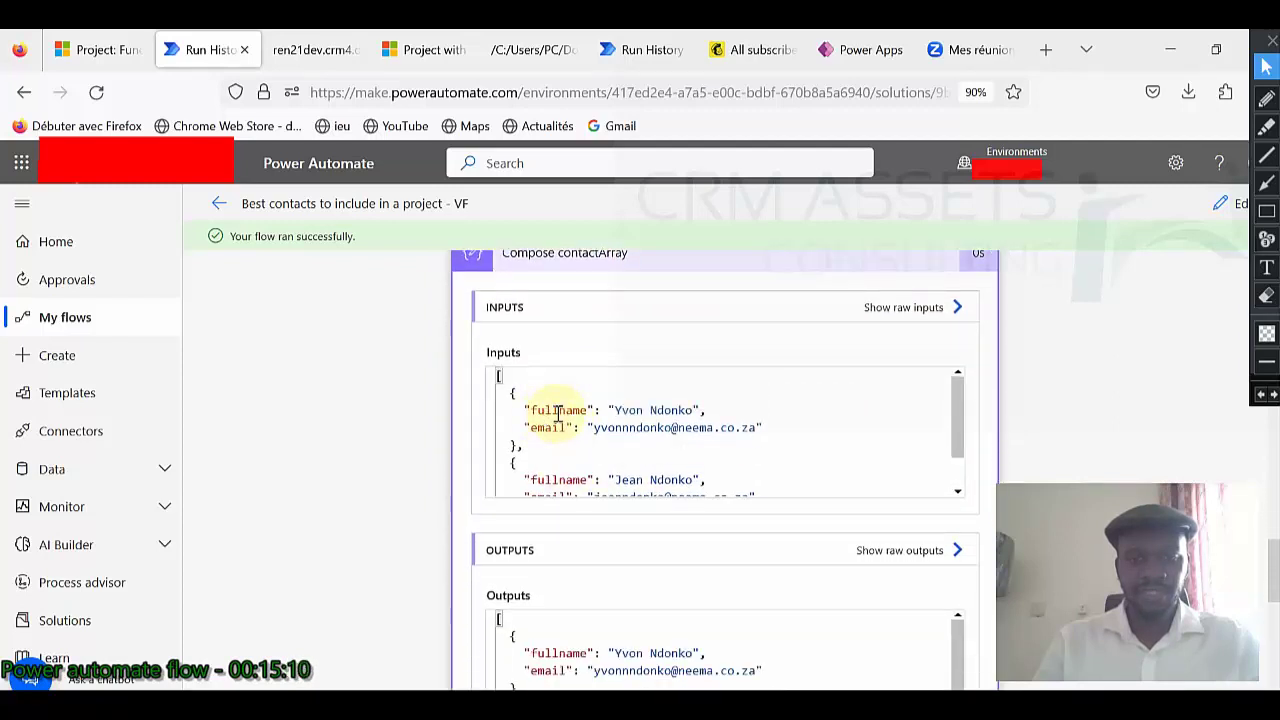
left_click(548, 424)
key("ctrl+a")
left_click(548, 428)
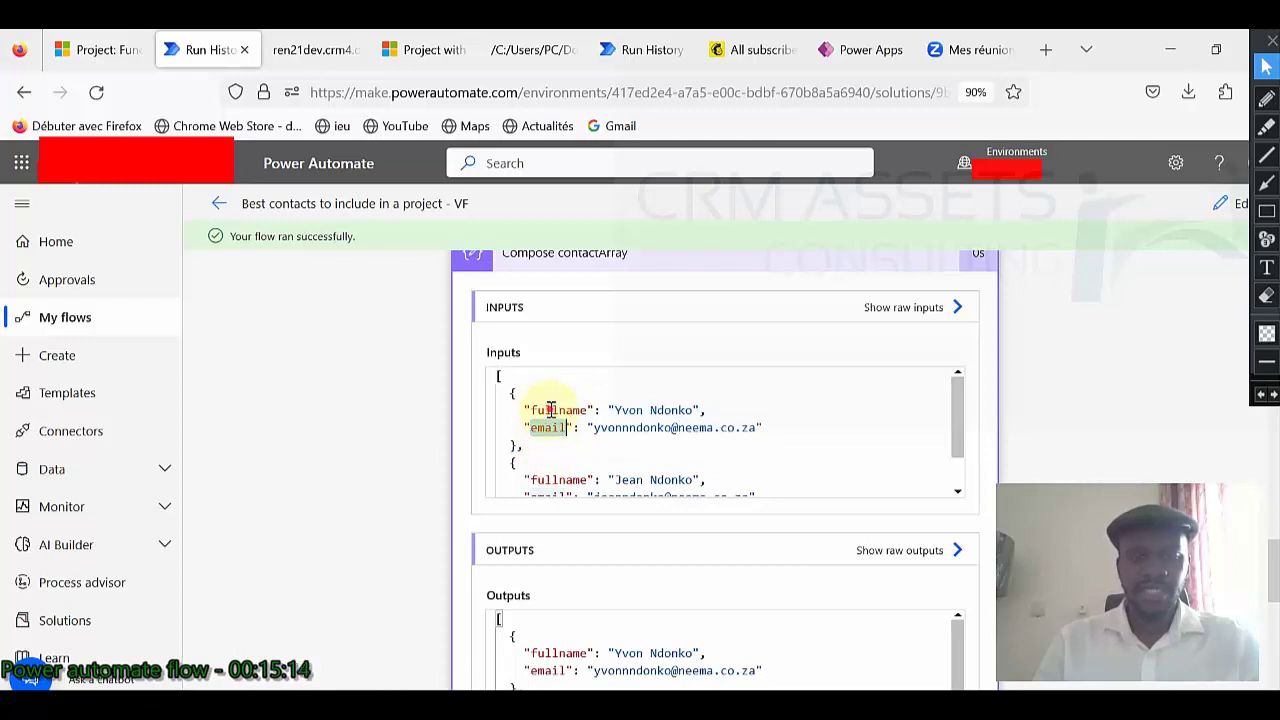
double_click(550, 410)
double_click(550, 428)
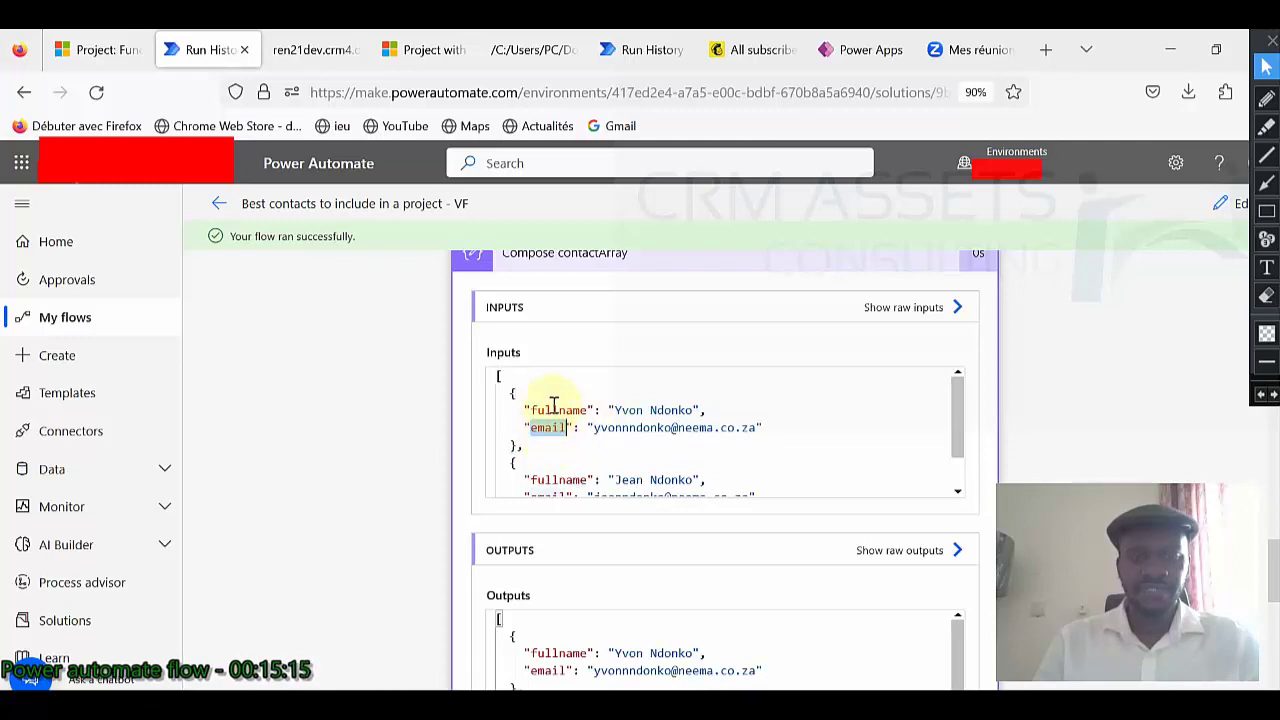
left_click(560, 410)
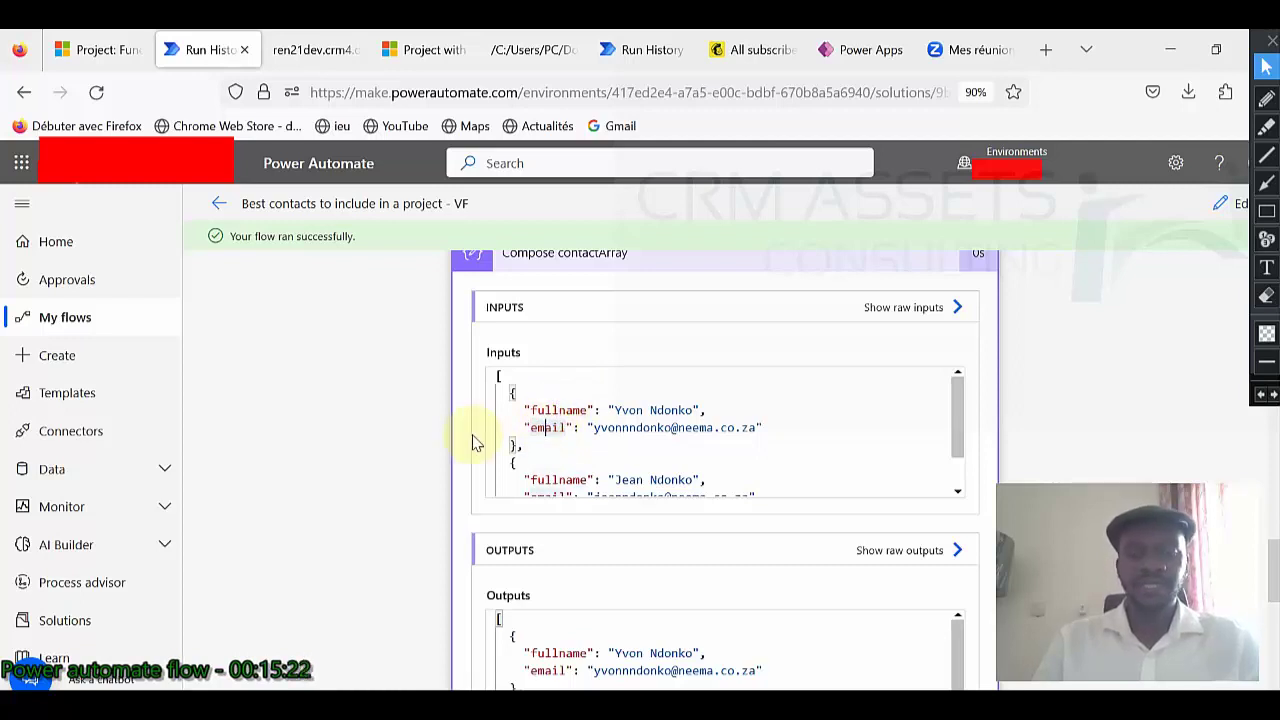
scroll(476, 437, "down", 3)
scroll(428, 443, "down", 3)
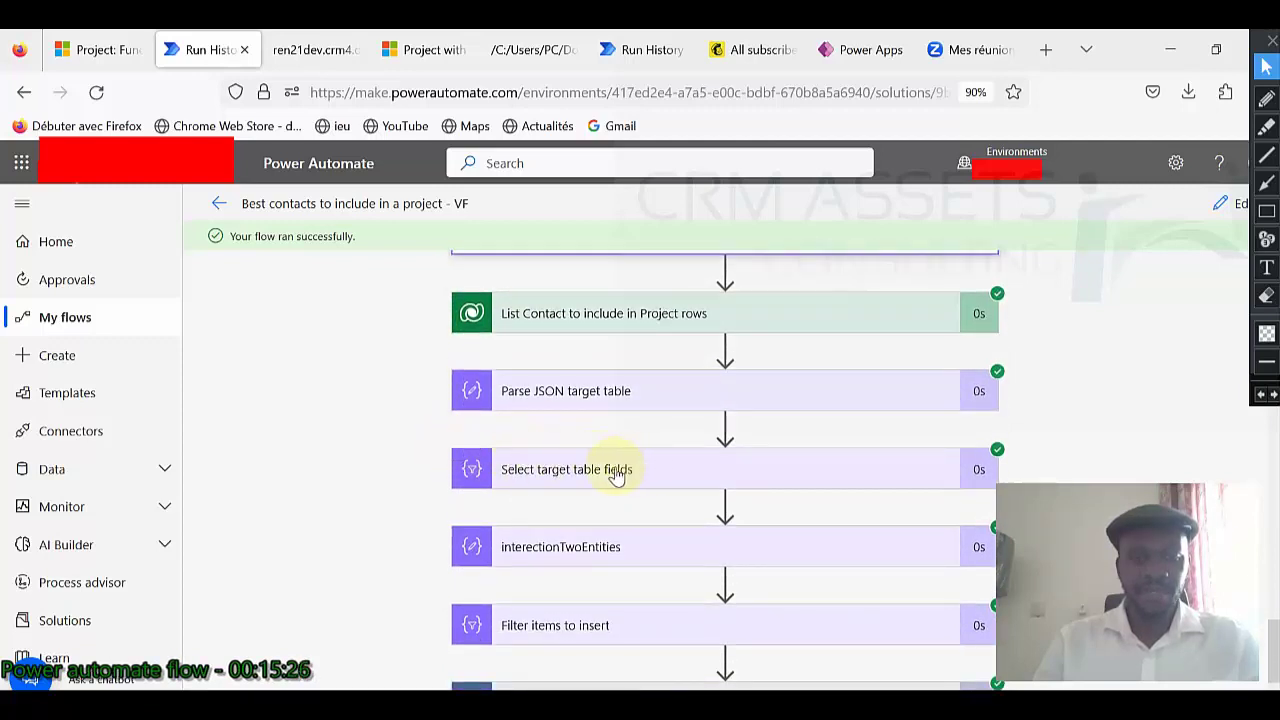
Show the Select target table fields run details and select its output body JSON.
left_click(652, 470)
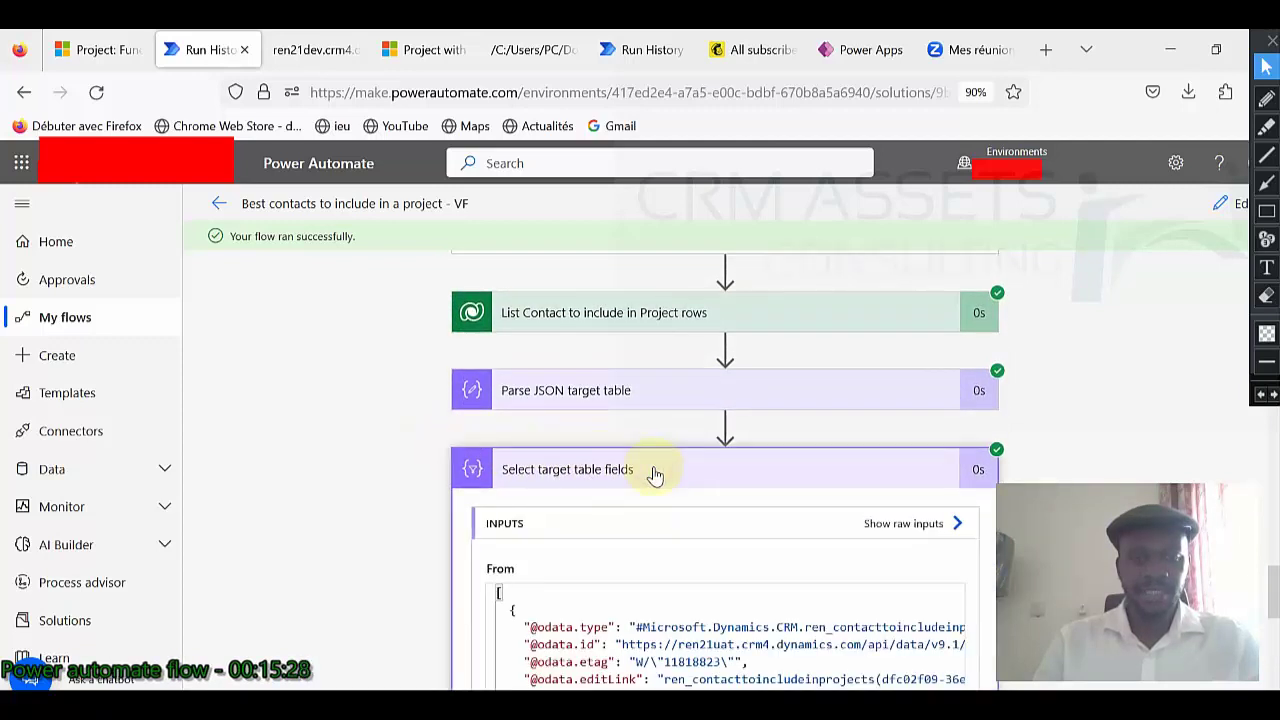
scroll(601, 476, "down", 5)
left_click(553, 470)
key("ctrl+a")
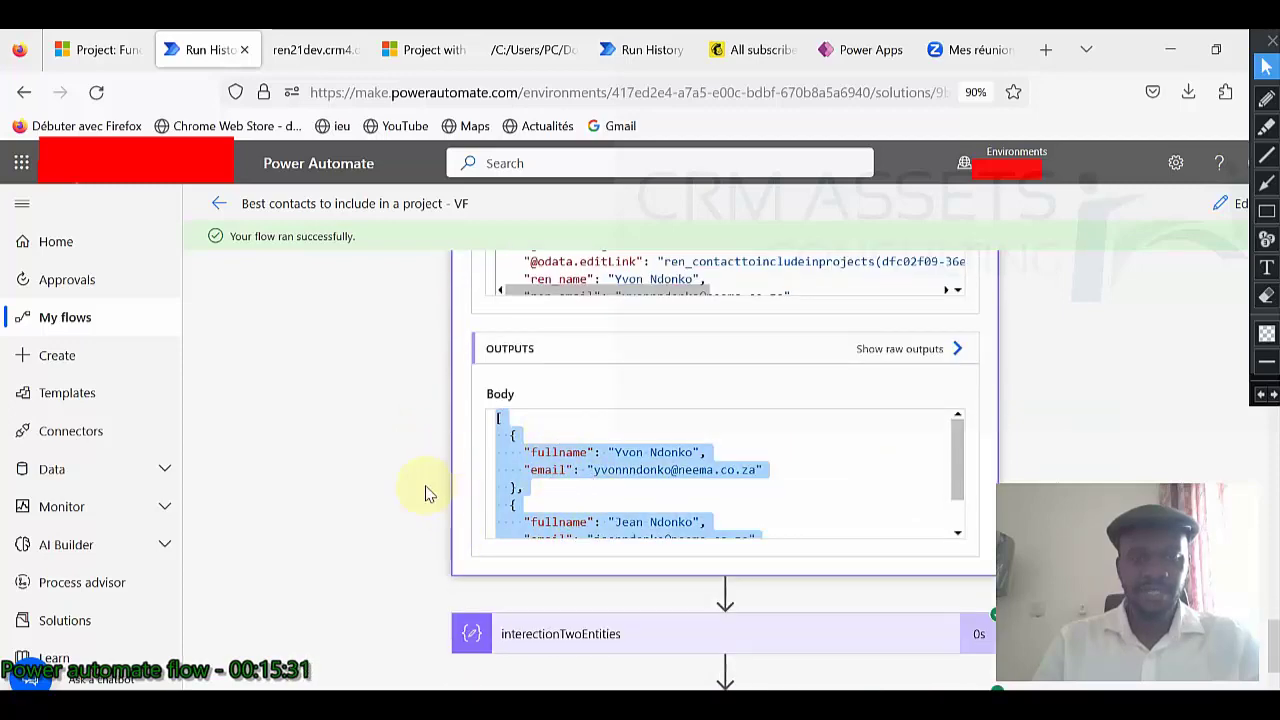
scroll(425, 493, "down", 2)
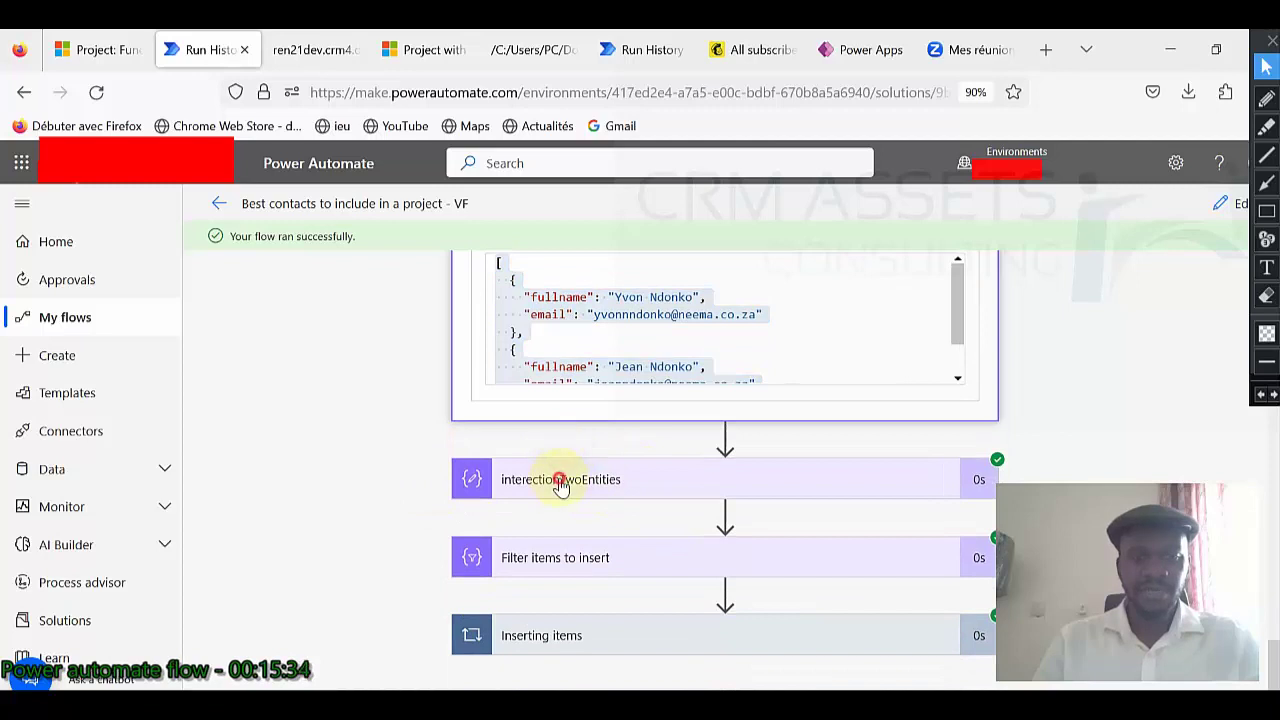
Review the interectionTwoEntities inputs and outputs.
left_click(555, 488)
scroll(490, 491, "down", 3)
scroll(700, 466, "down", 2)
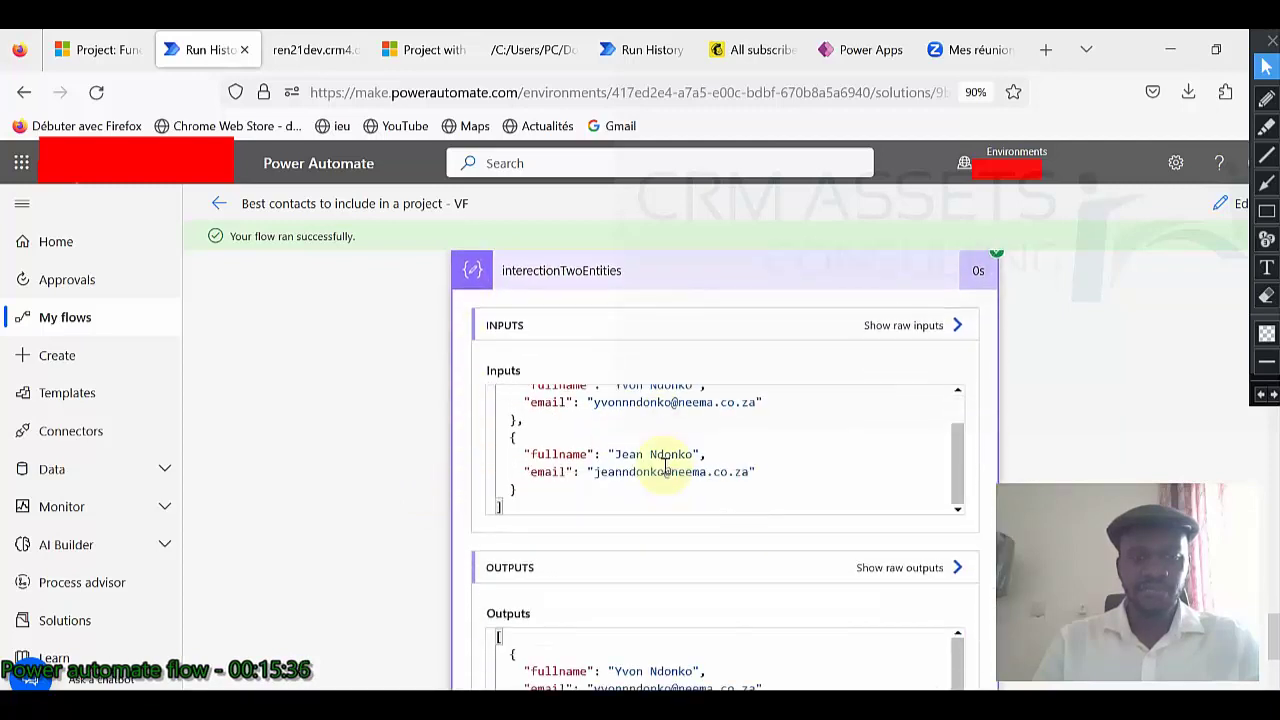
scroll(392, 476, "down", 2)
scroll(640, 471, "down", 2)
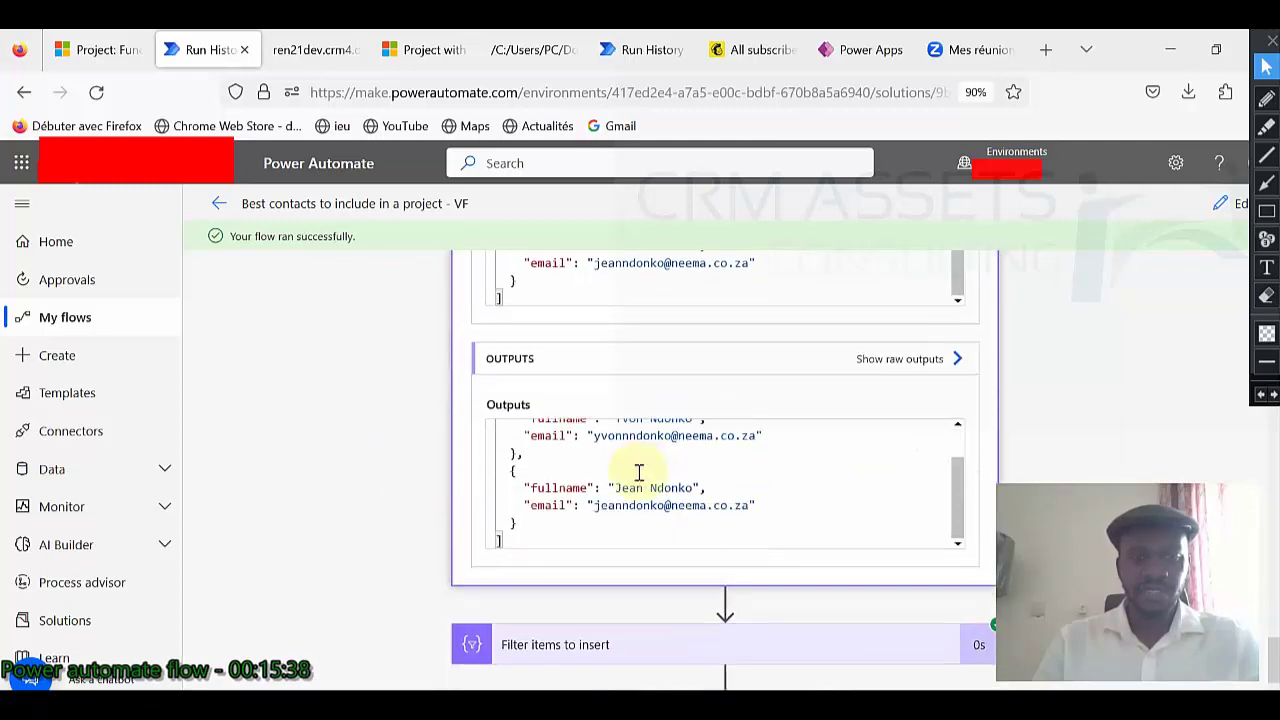
scroll(440, 477, "down", 1)
Confirm the Filter items to insert step returned an empty list.
left_click(632, 548)
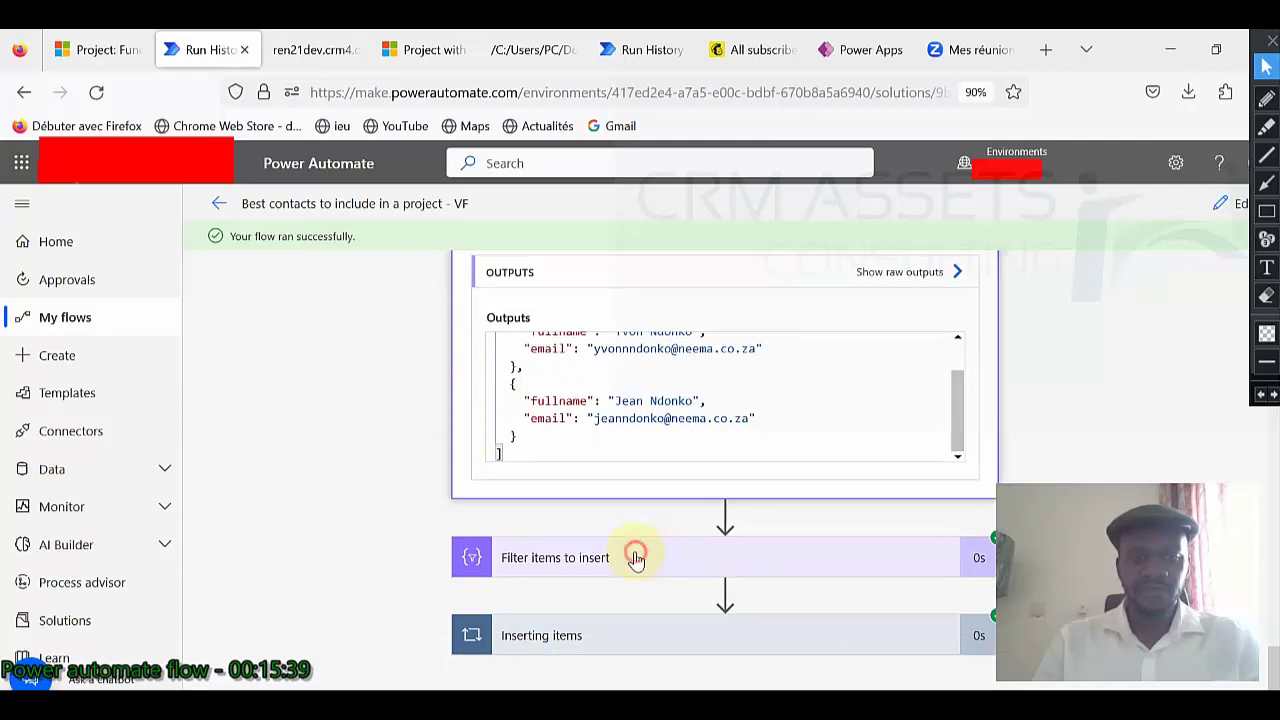
scroll(443, 508, "down", 3)
scroll(440, 508, "down", 2)
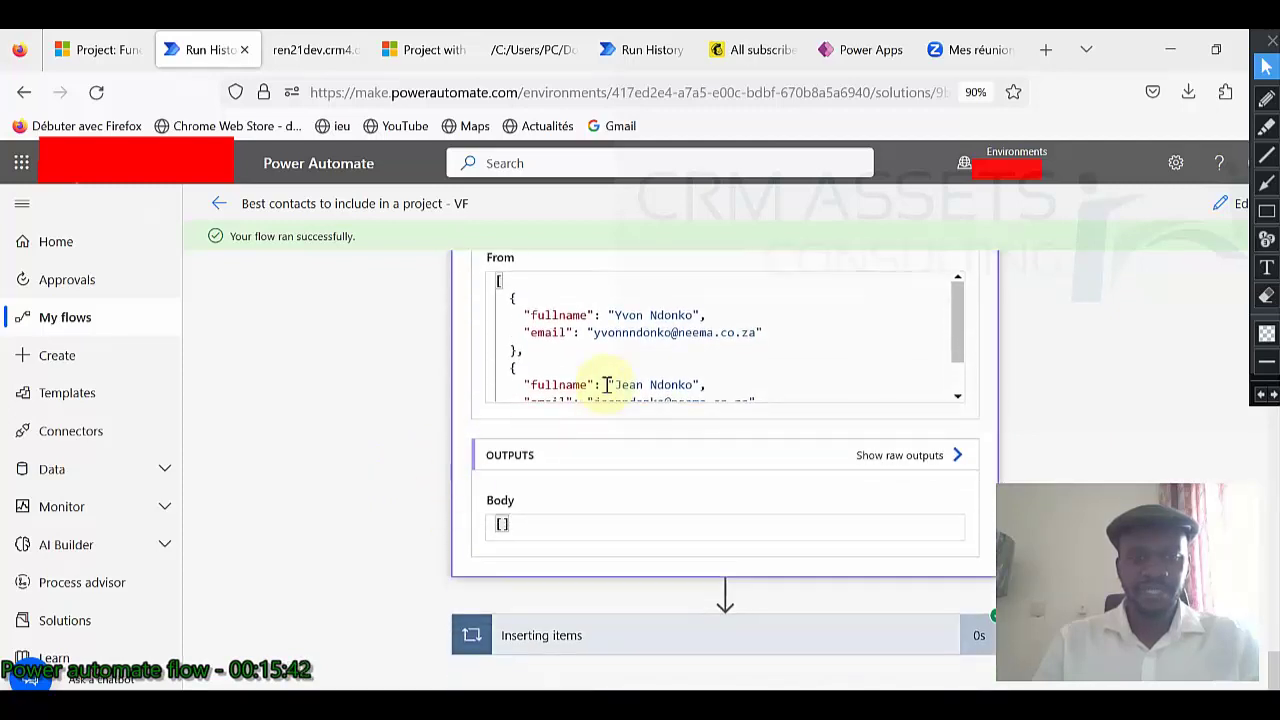
left_click_drag(531, 528, 498, 524)
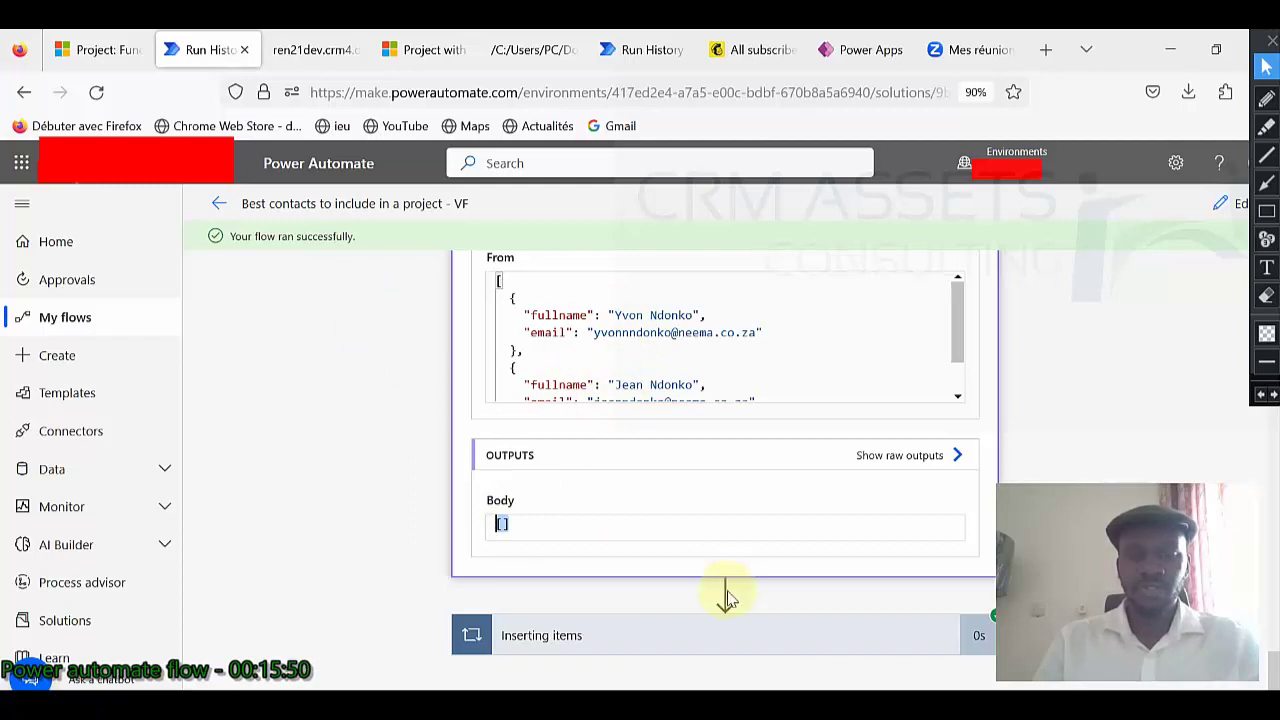
Check what the Inserting items loop ran, then return to the top of the run.
left_click(612, 624)
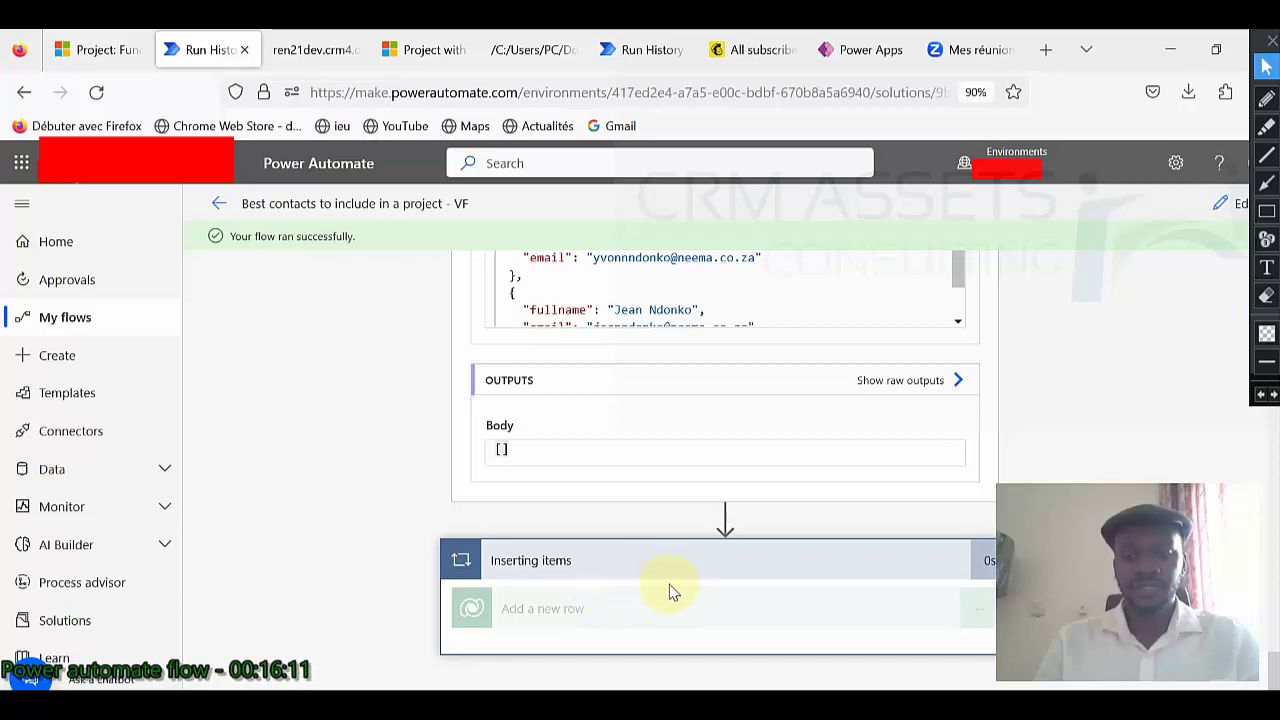
scroll(790, 538, "up", 5)
scroll(794, 531, "up", 2)
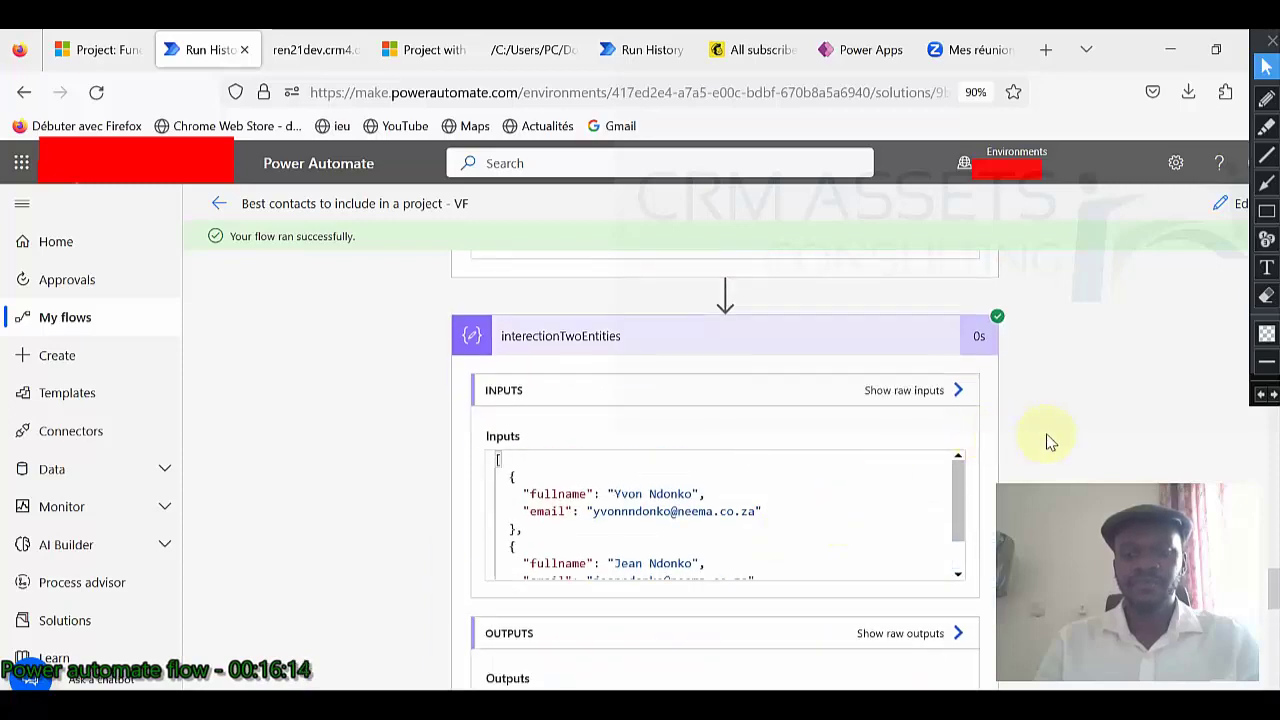
scroll(1050, 442, "down", 1)
scroll(1050, 442, "up", 10)
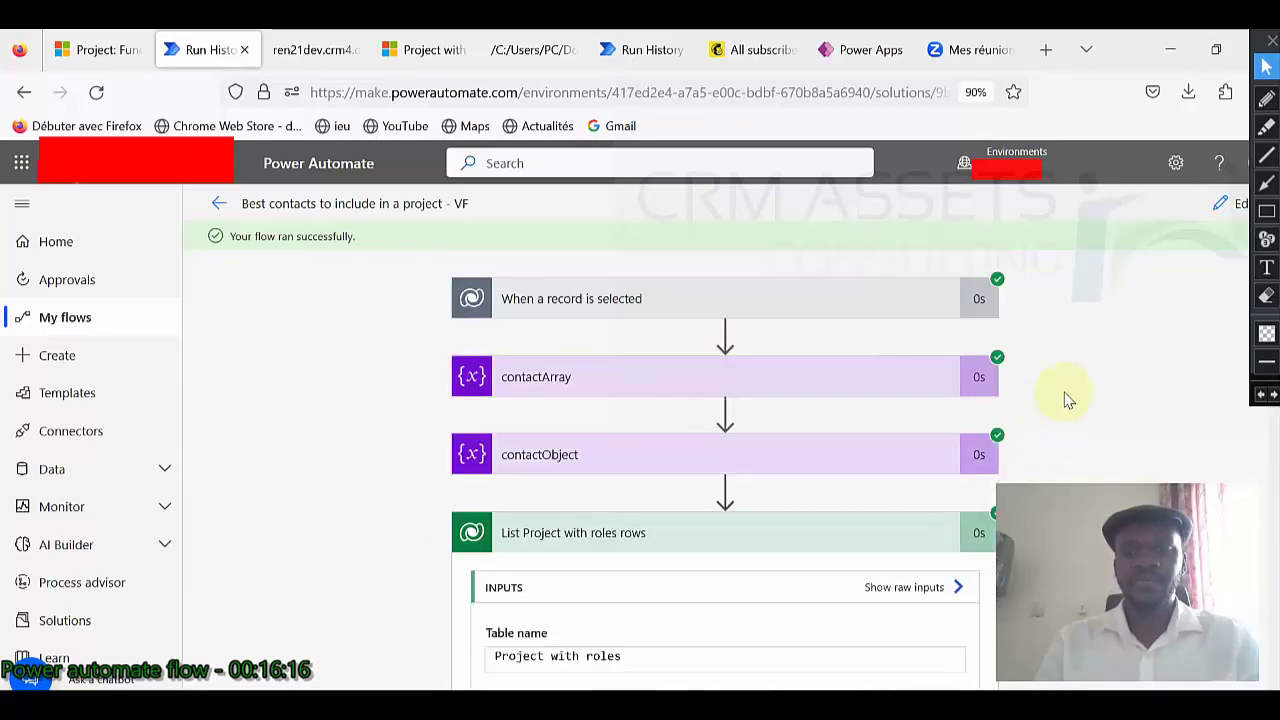